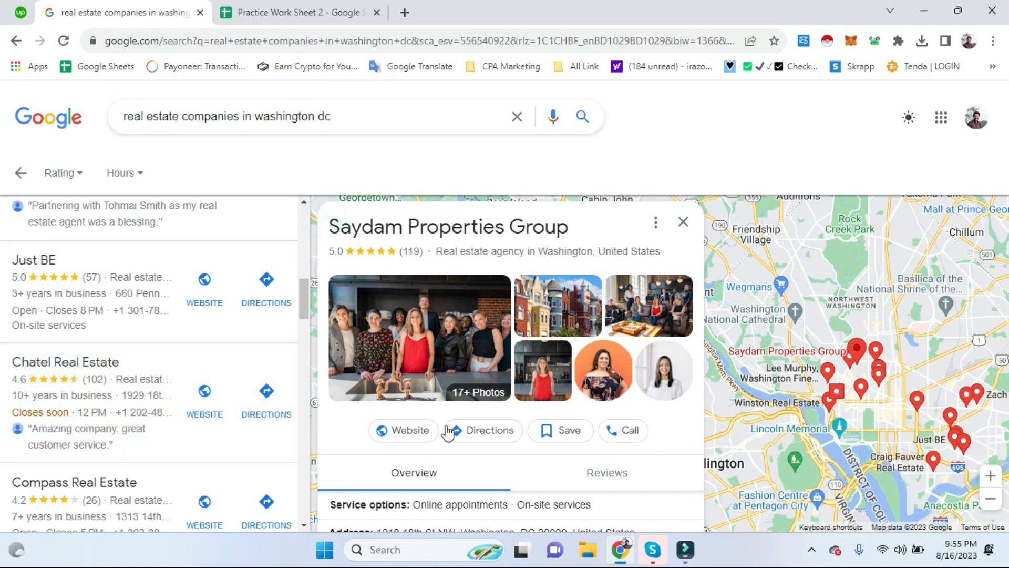
# - Look through the list of real estate companies in Washington DC and the Saydam Properties Group listing
pyautogui.scroll(3, 105, 378)
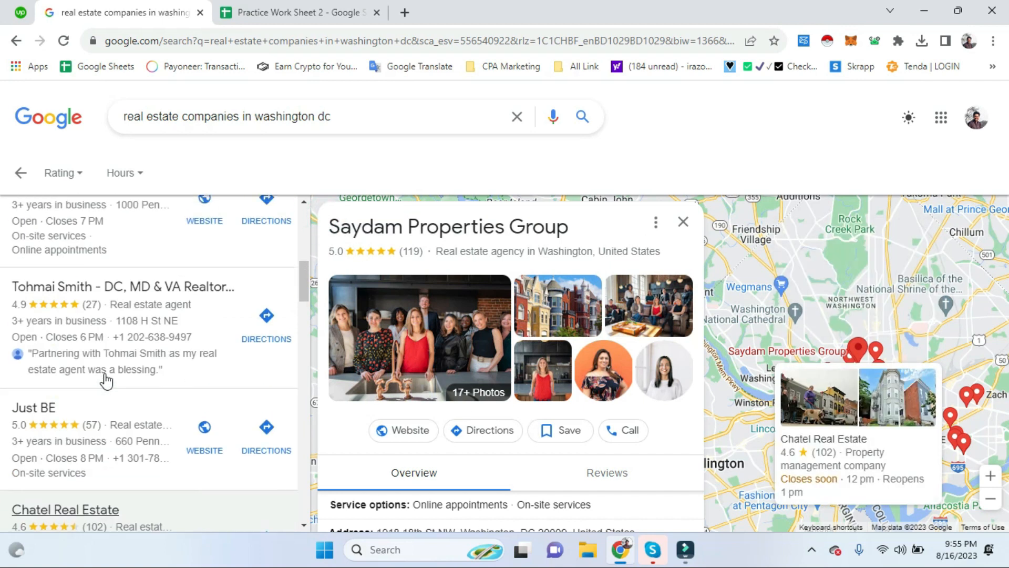
pyautogui.scroll(2, 110, 376)
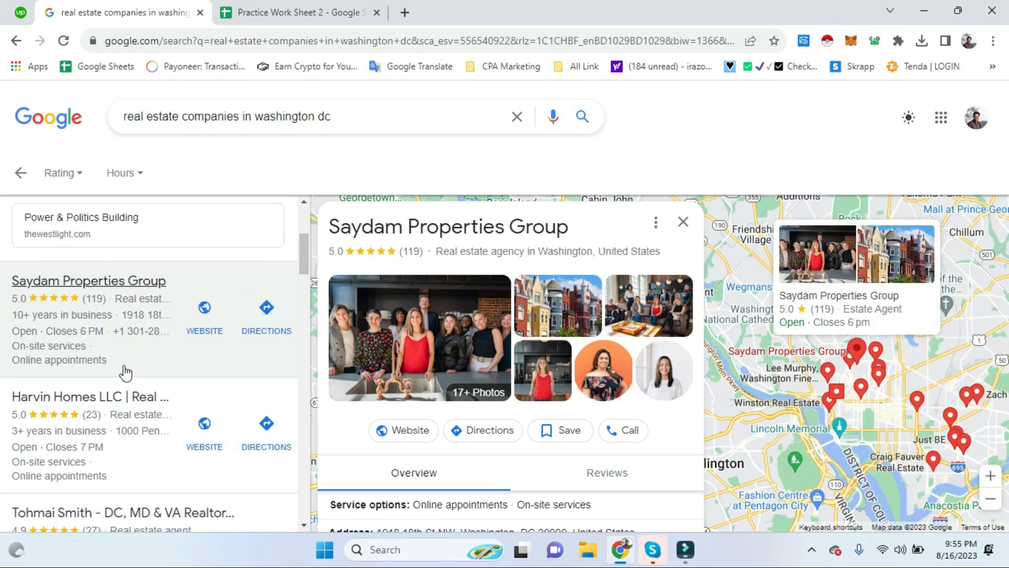
pyautogui.scroll(3, 131, 372)
pyautogui.scroll(-2, 125, 368)
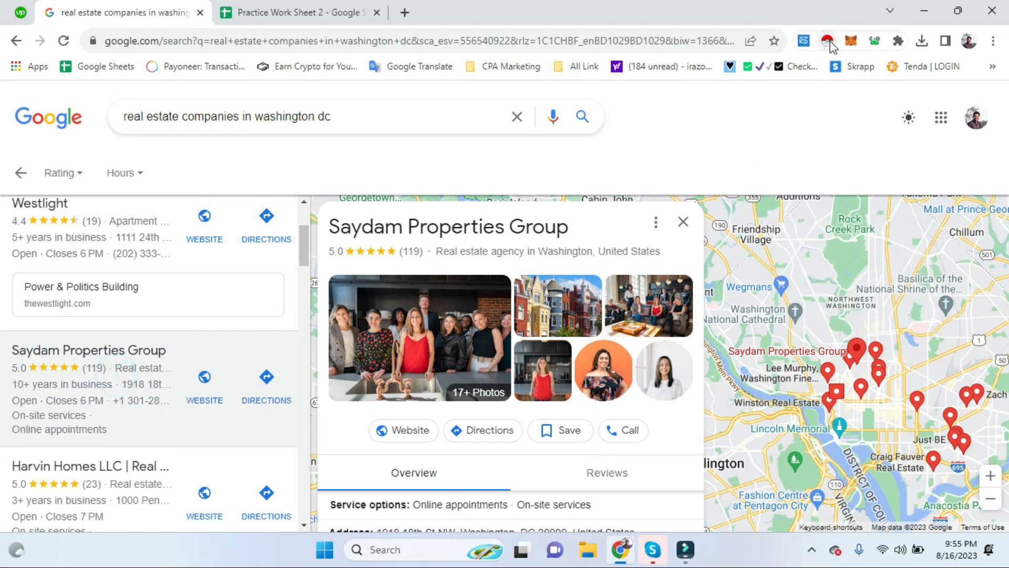
pyautogui.scroll(-1, 79, 368)
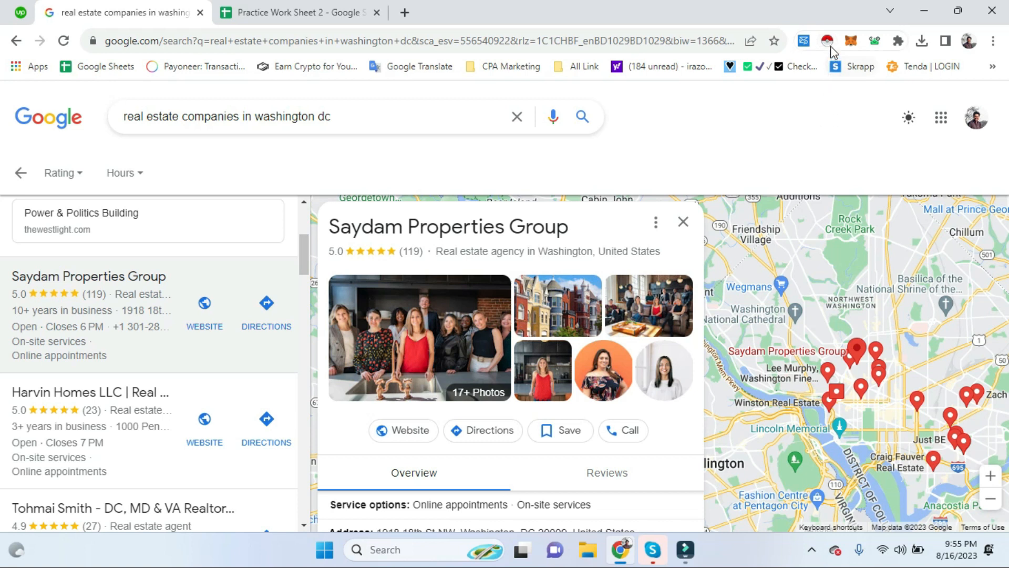
pyautogui.tripleClick(393, 116)
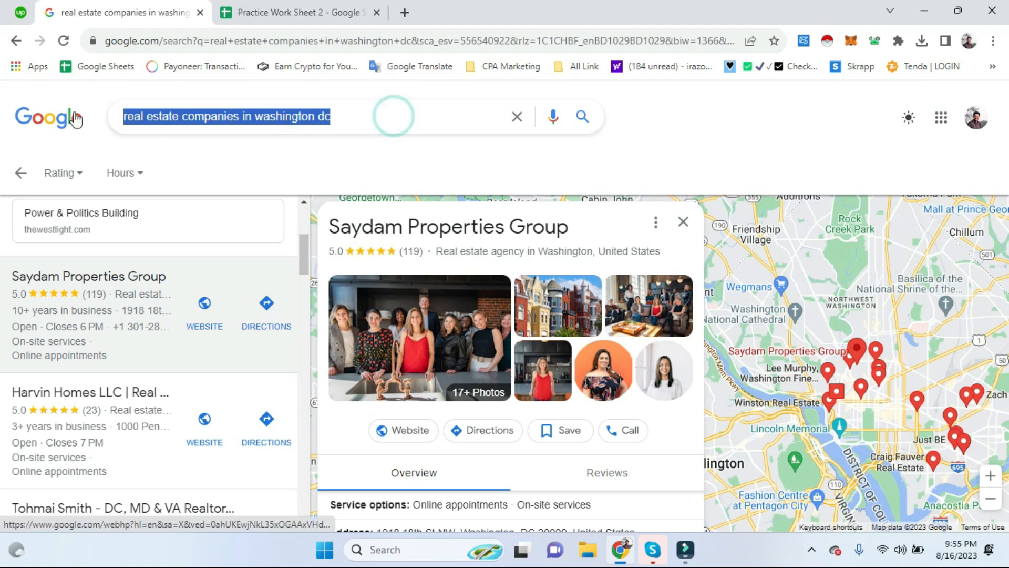
pyautogui.click(309, 140)
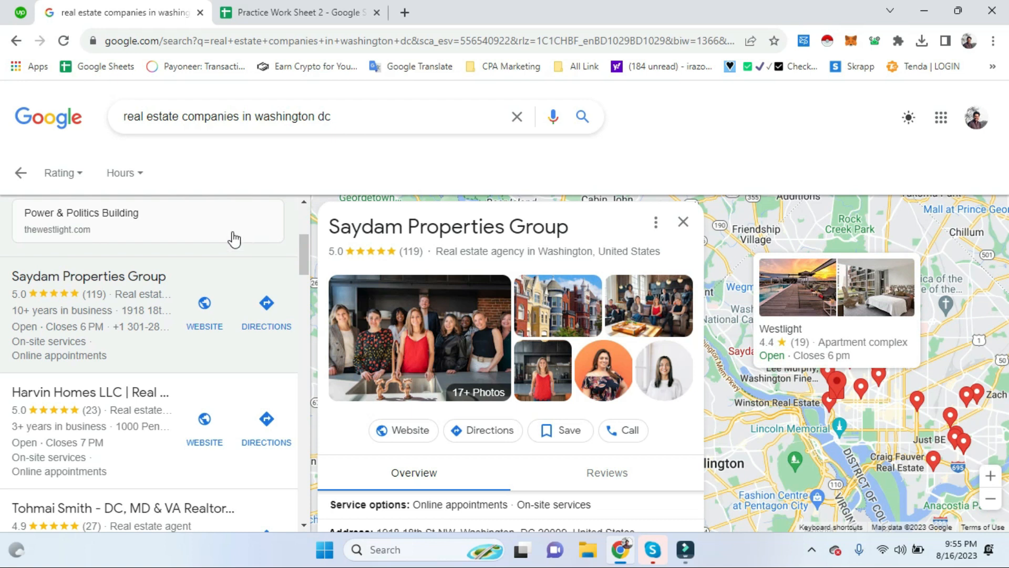
pyautogui.scroll(-10, 169, 304)
pyautogui.scroll(-6, 147, 318)
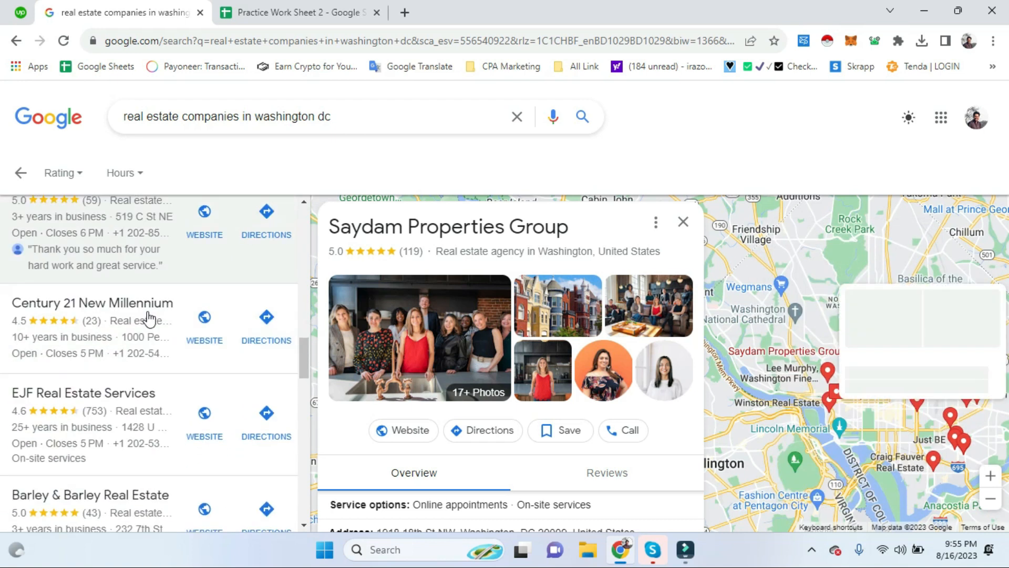
pyautogui.scroll(4, 150, 319)
pyautogui.moveTo(324, 227); pyautogui.dragTo(593, 223)
pyautogui.click(548, 221)
pyautogui.click(349, 222)
pyautogui.scroll(4, 83, 349)
pyautogui.scroll(-1, 126, 300)
pyautogui.scroll(1, 113, 312)
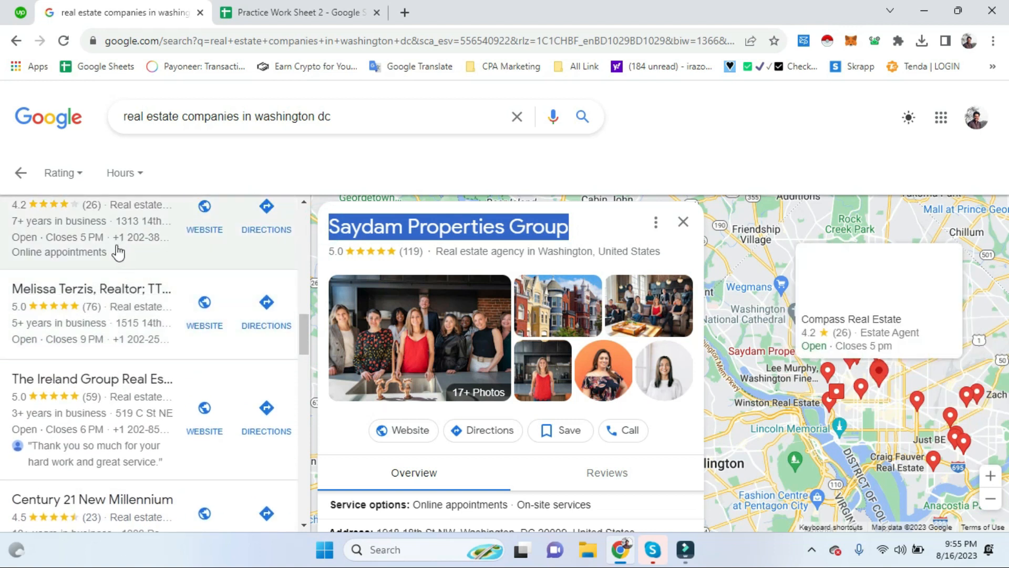
pyautogui.scroll(-1, 117, 257)
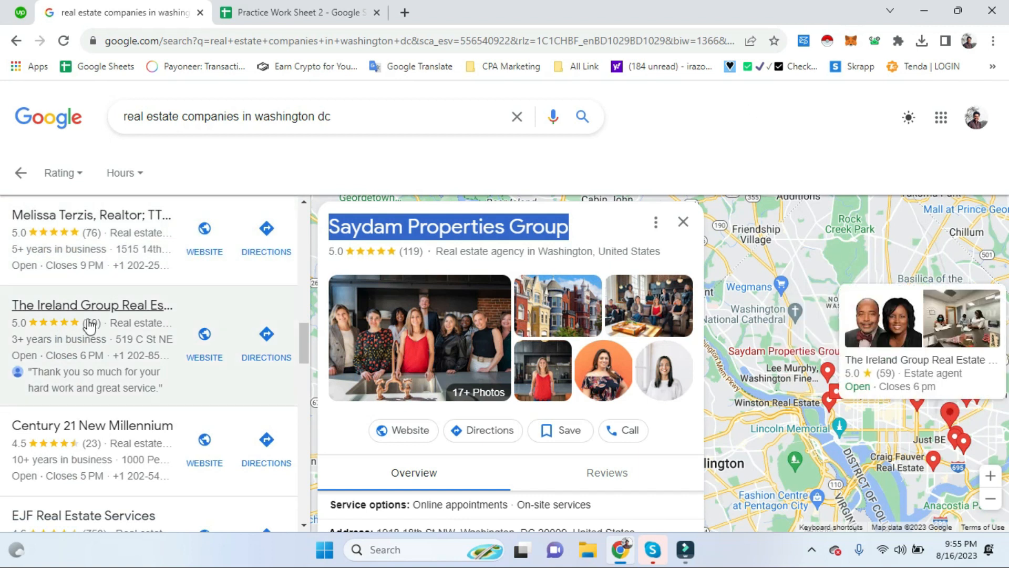
pyautogui.scroll(1, 97, 316)
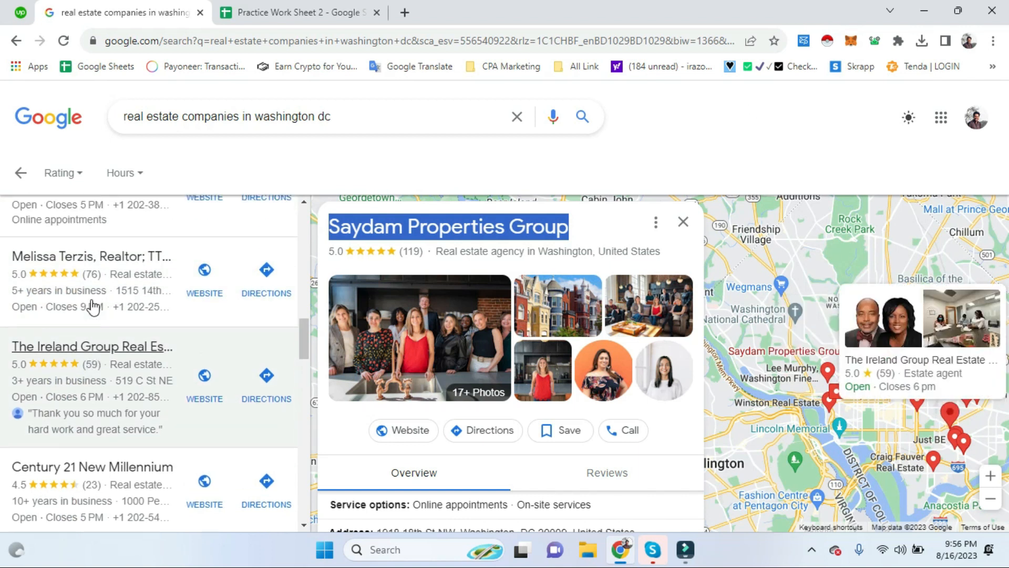
pyautogui.scroll(-1, 94, 304)
pyautogui.scroll(1, 94, 304)
pyautogui.click(796, 107)
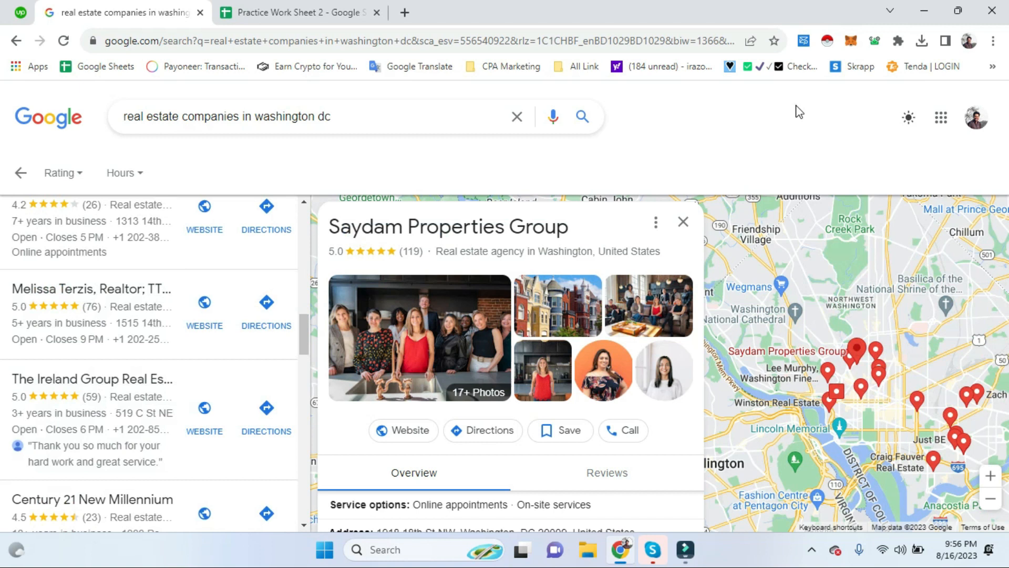
pyautogui.tripleClick(334, 108)
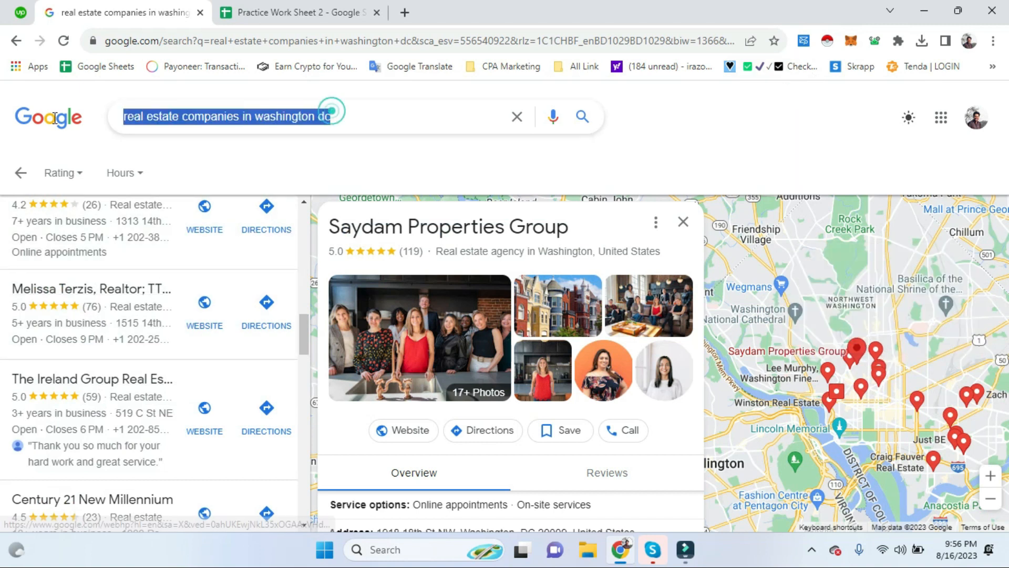
pyautogui.click(575, 144)
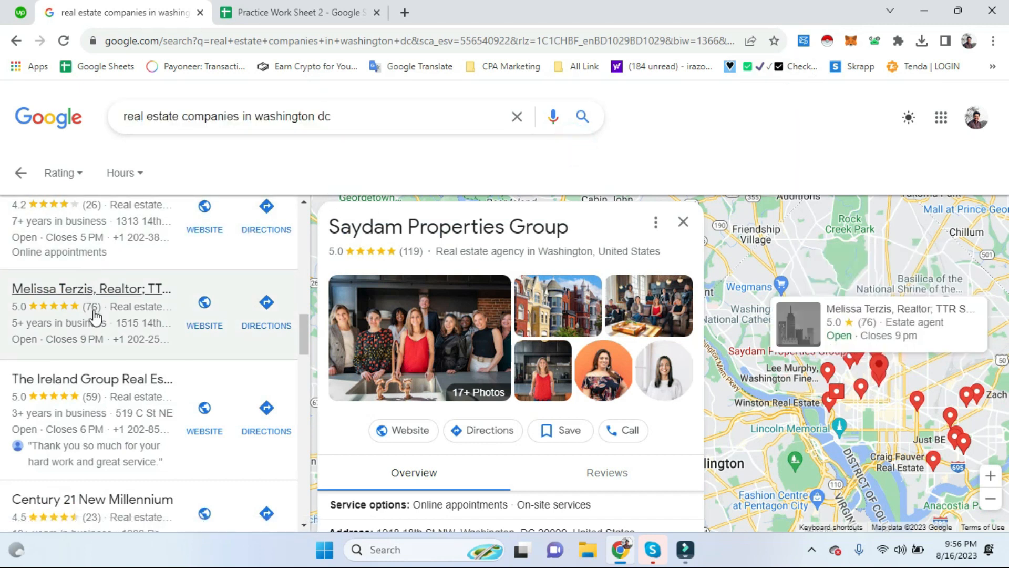
# - Run Instant Data Scraper on the search results and review the extracted company rows
pyautogui.click(827, 43)
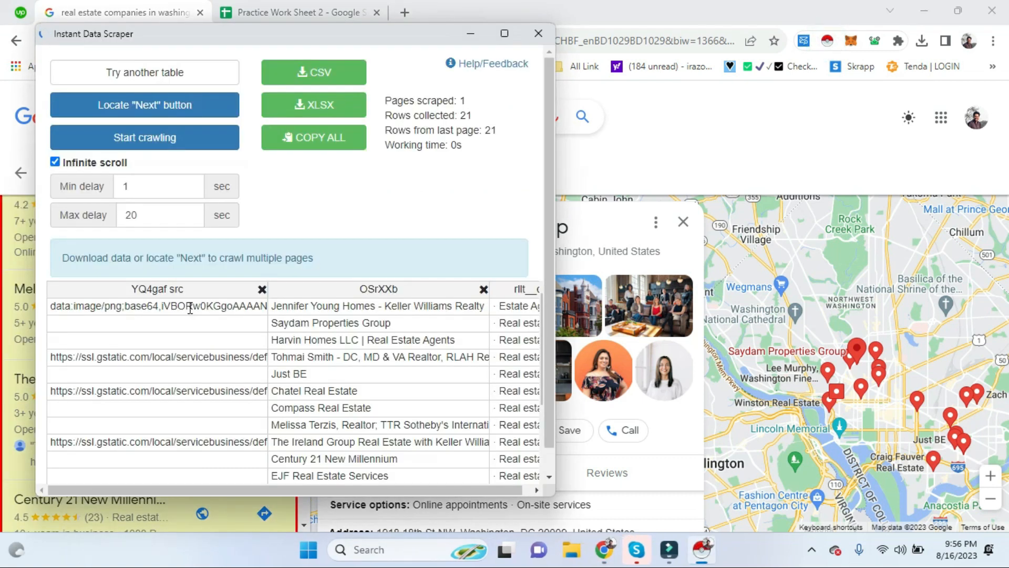
pyautogui.scroll(-5, 455, 372)
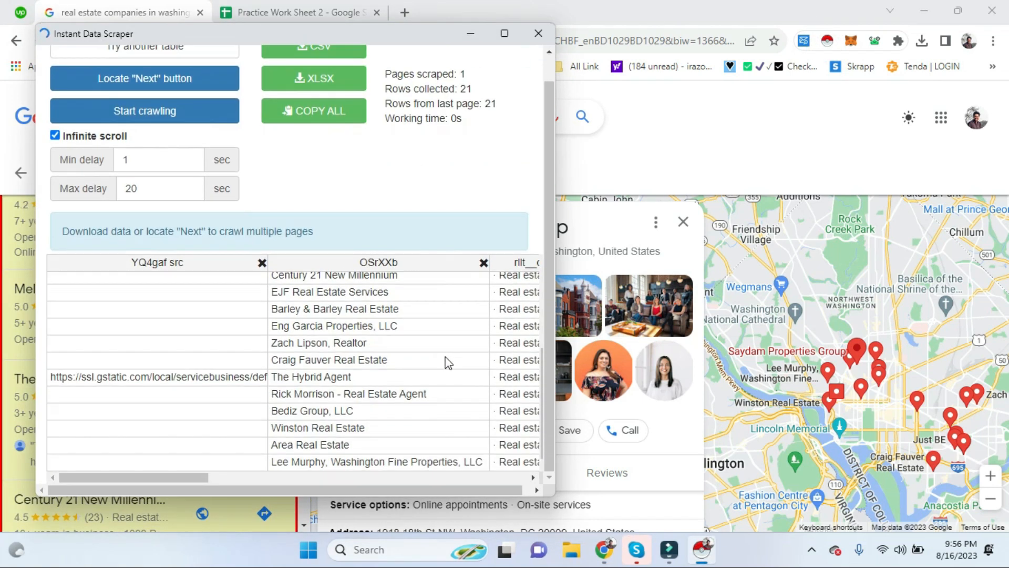
pyautogui.scroll(2, 447, 360)
pyautogui.scroll(-2, 447, 361)
pyautogui.scroll(5, 447, 359)
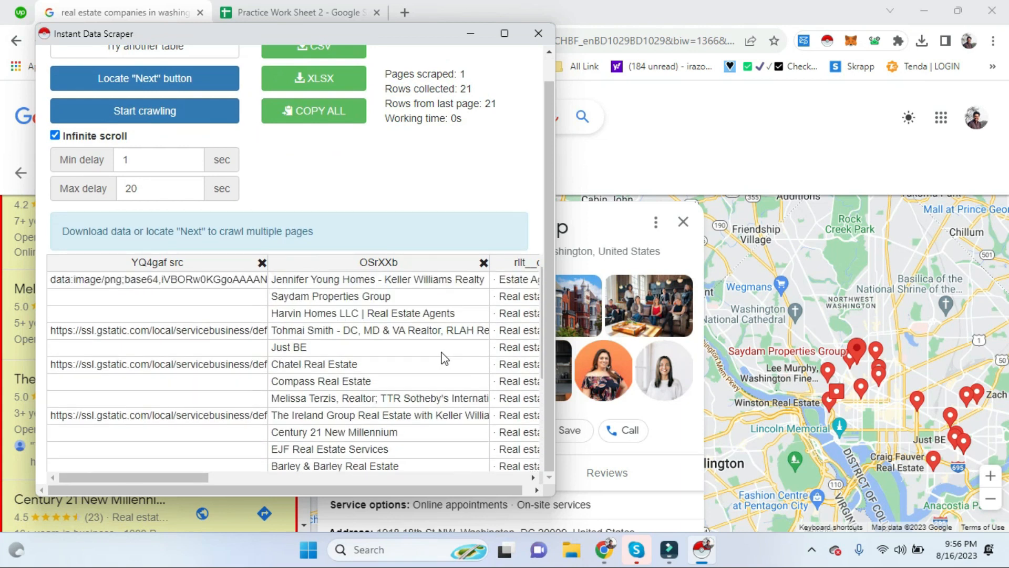
pyautogui.click(375, 290)
pyautogui.click(374, 284)
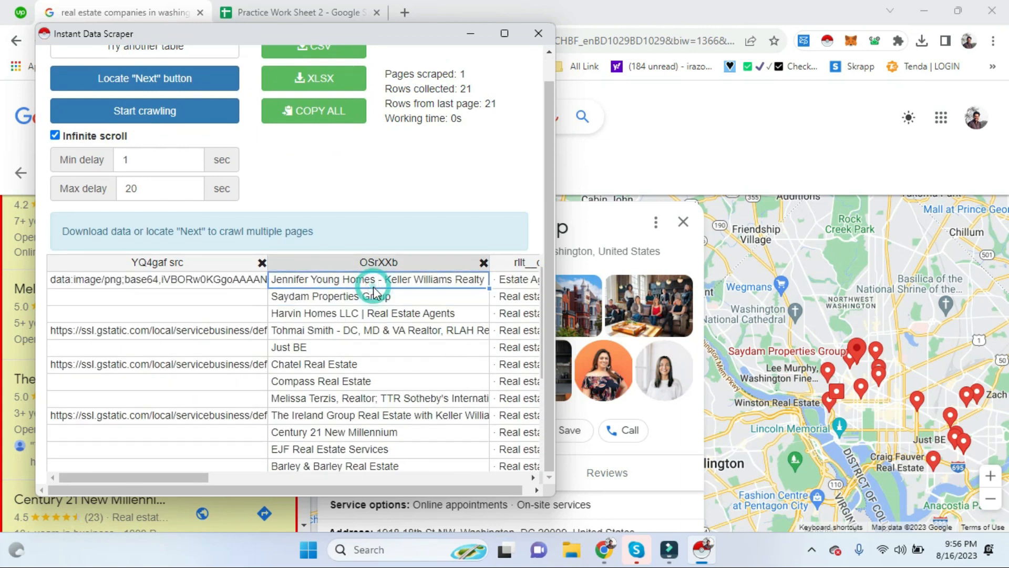
pyautogui.scroll(1, 377, 300)
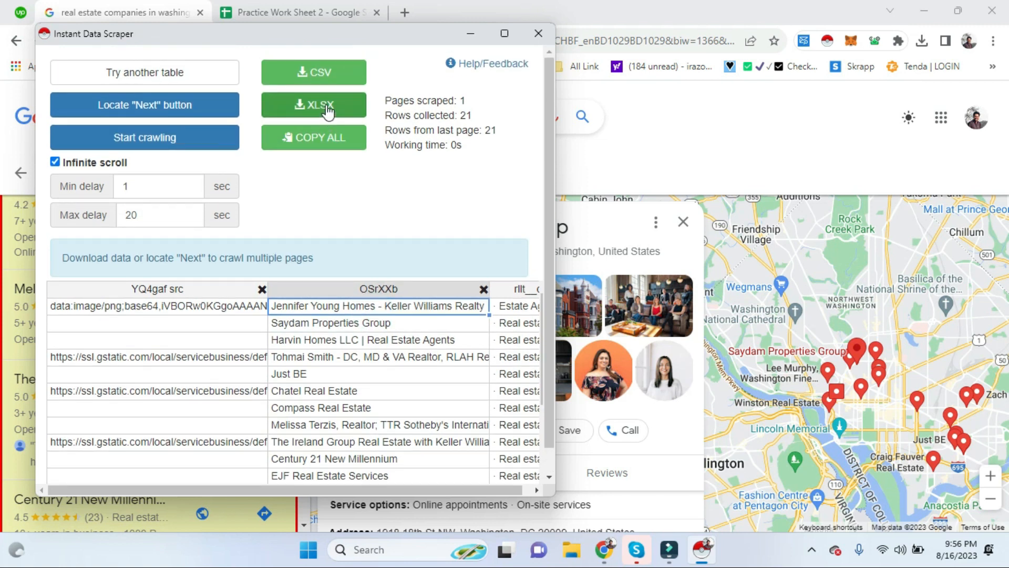
# - Download the scraped company table as an XLSX file
pyautogui.click(309, 108)
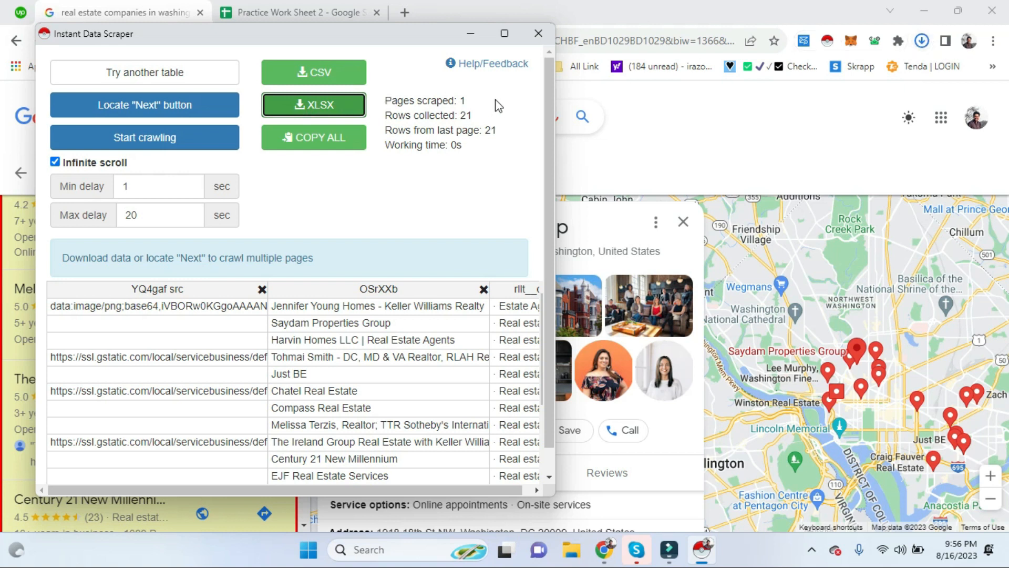
pyautogui.click(505, 34)
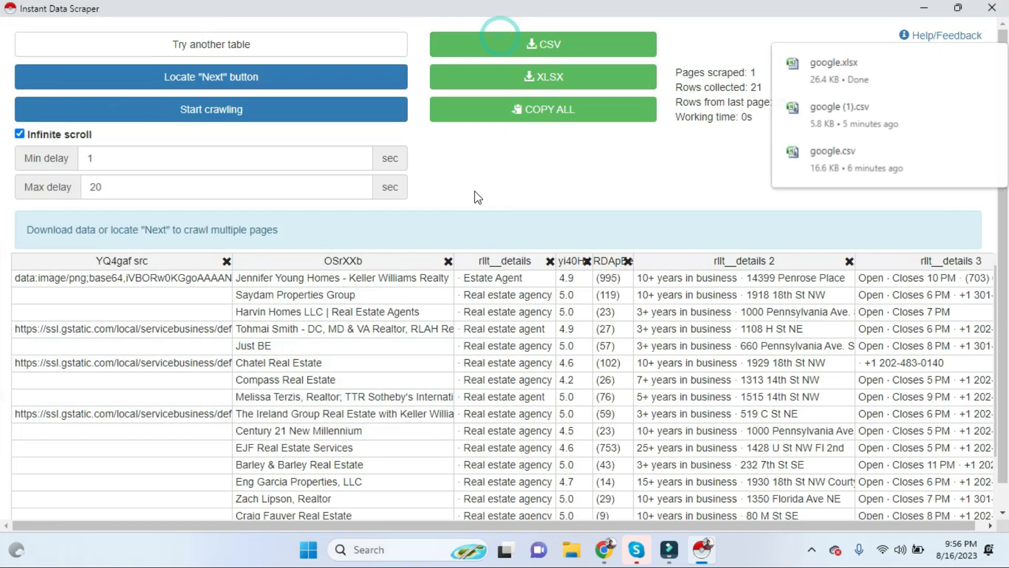
pyautogui.click(683, 169)
pyautogui.click(565, 79)
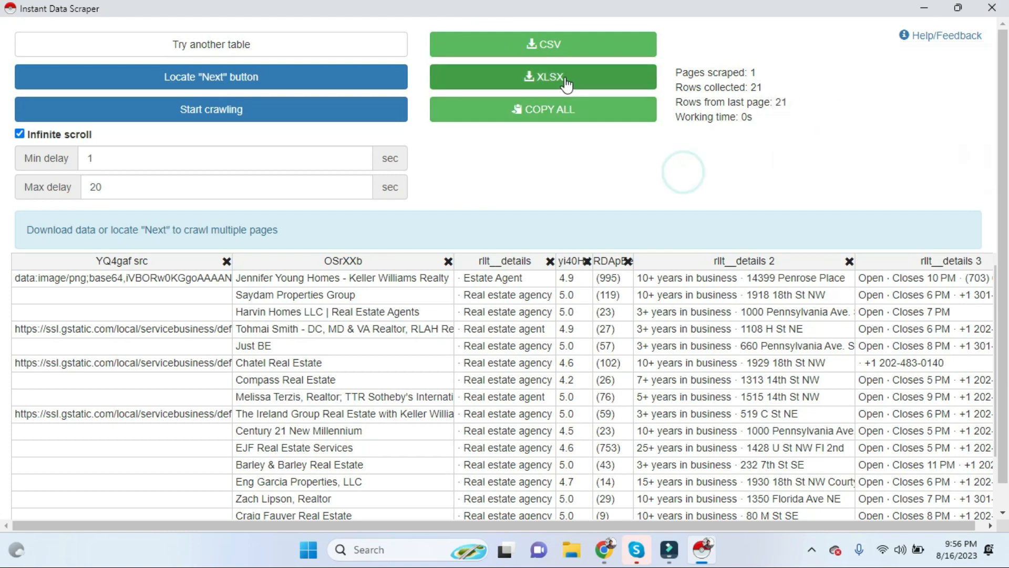
pyautogui.click(564, 77)
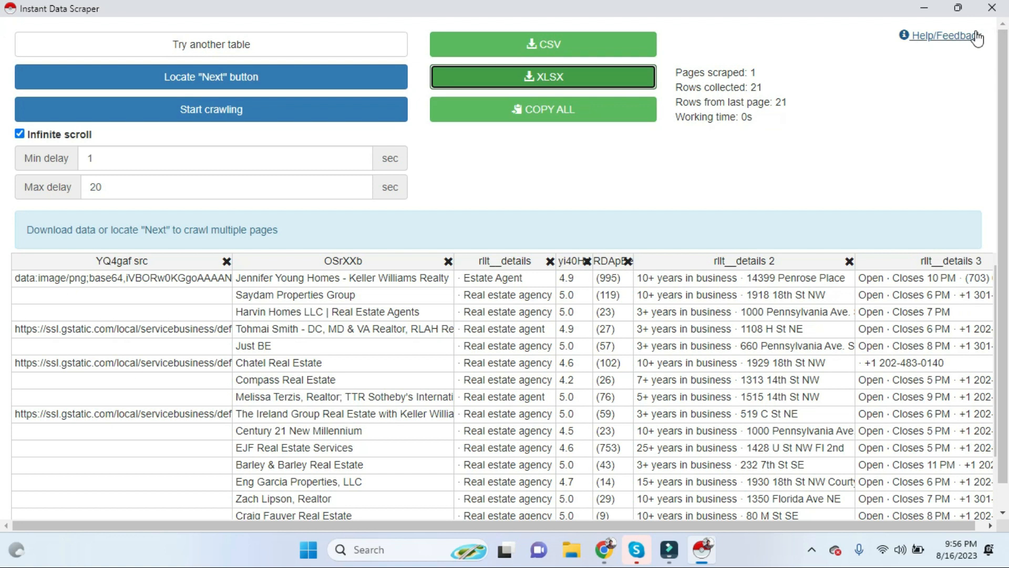
pyautogui.click(958, 7)
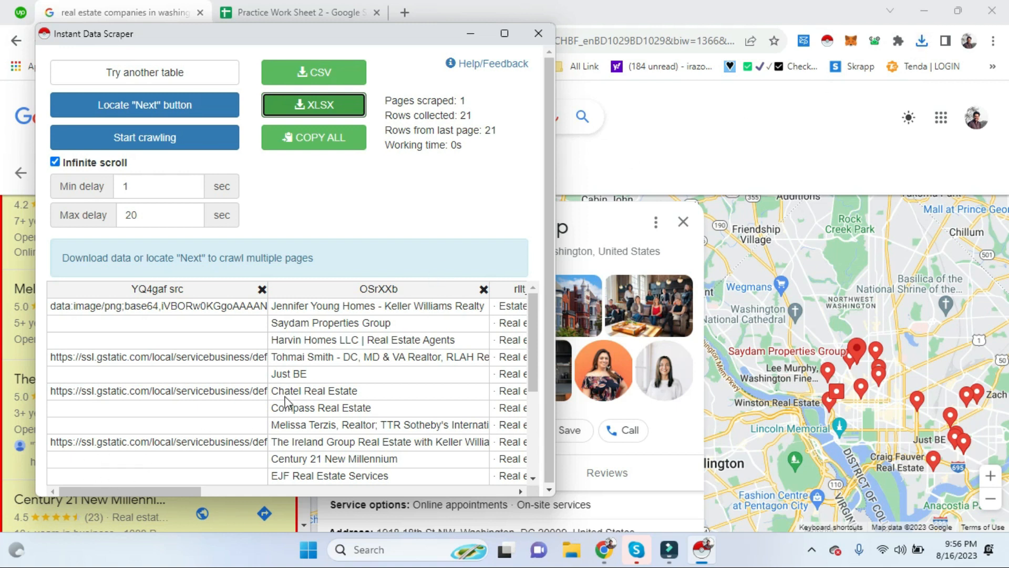
# - Open the downloaded google (1).xlsx in Excel, recover the workbook's contents and dismiss the repair report
pyautogui.click(921, 45)
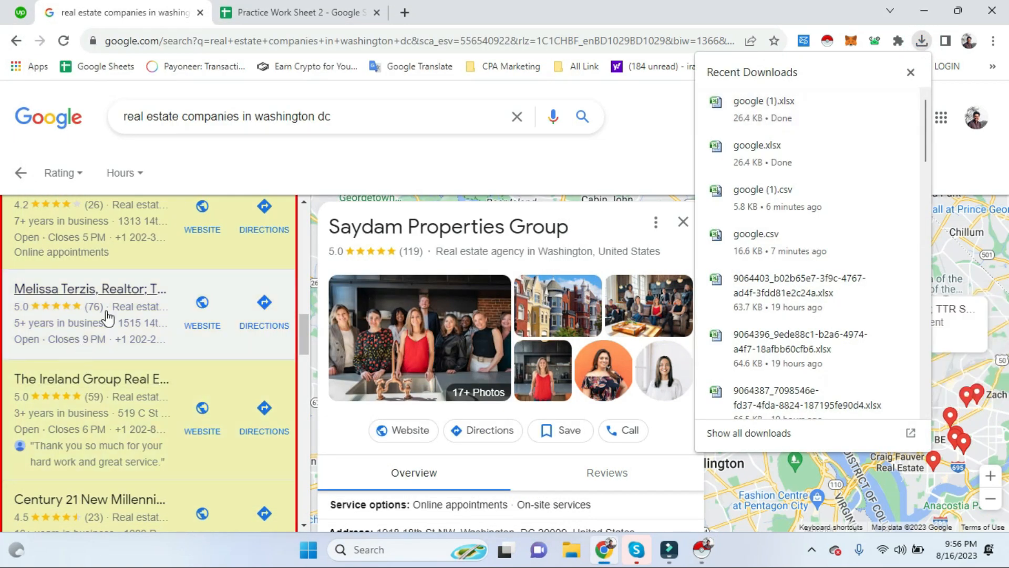
pyautogui.click(759, 116)
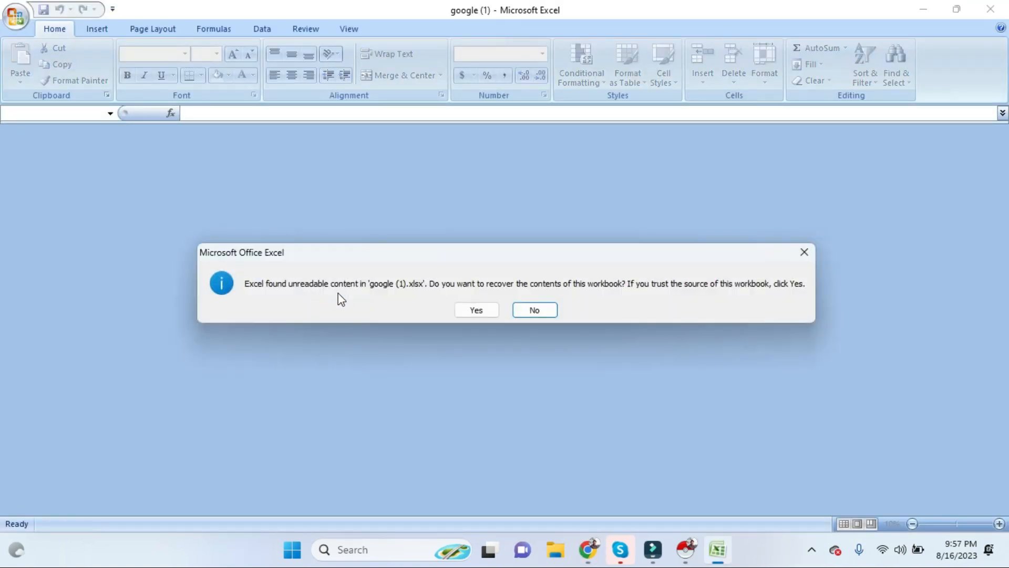
pyautogui.click(457, 310)
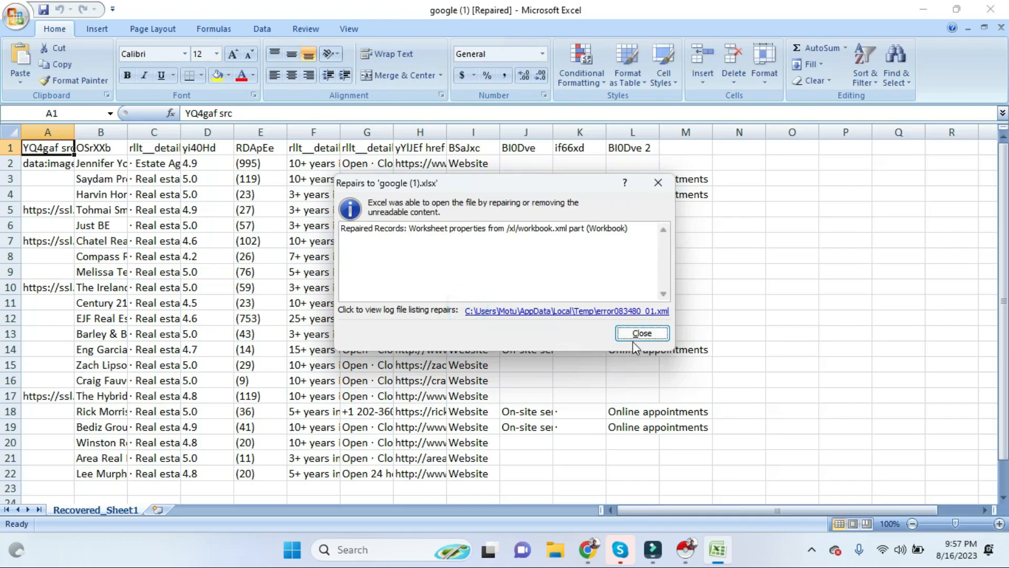
pyautogui.click(637, 337)
pyautogui.click(266, 287)
# - Widen columns B and C, and examine the company names from B2 to B22
pyautogui.moveTo(181, 131); pyautogui.dragTo(284, 134)
pyautogui.moveTo(130, 138); pyautogui.dragTo(250, 140)
pyautogui.moveTo(136, 165); pyautogui.dragTo(151, 471)
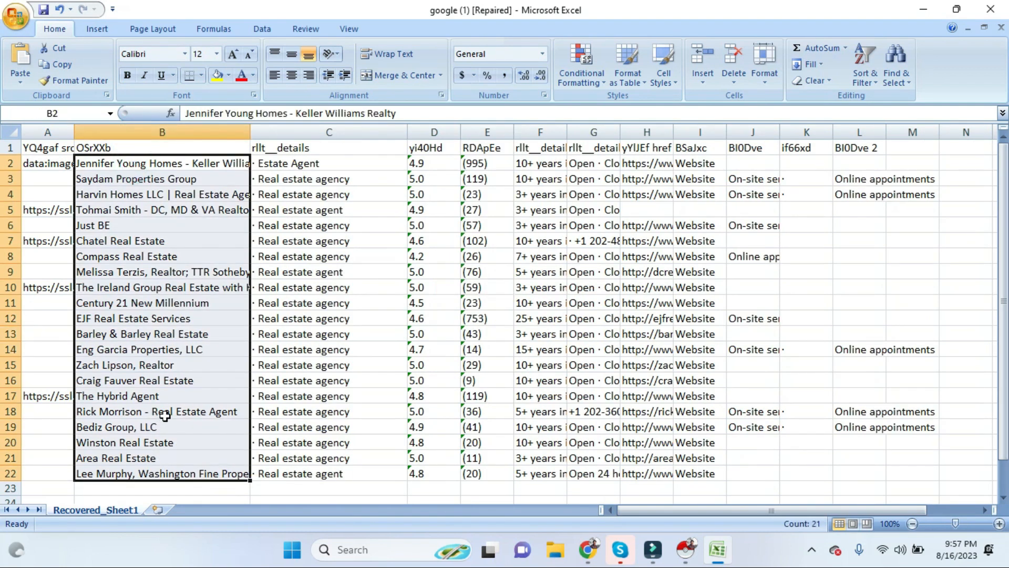
pyautogui.moveTo(140, 167); pyautogui.dragTo(174, 475)
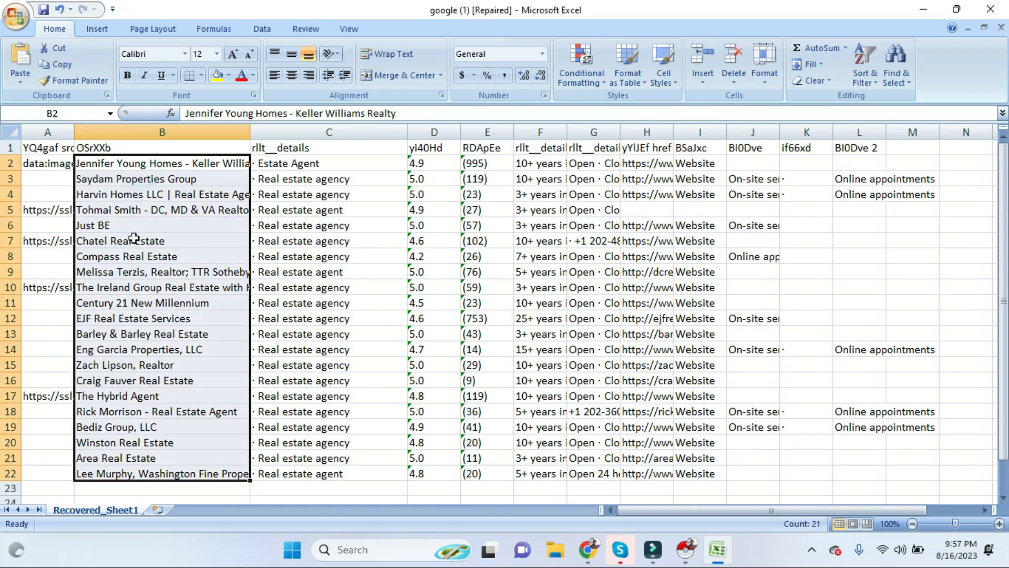
pyautogui.moveTo(140, 169); pyautogui.dragTo(150, 462)
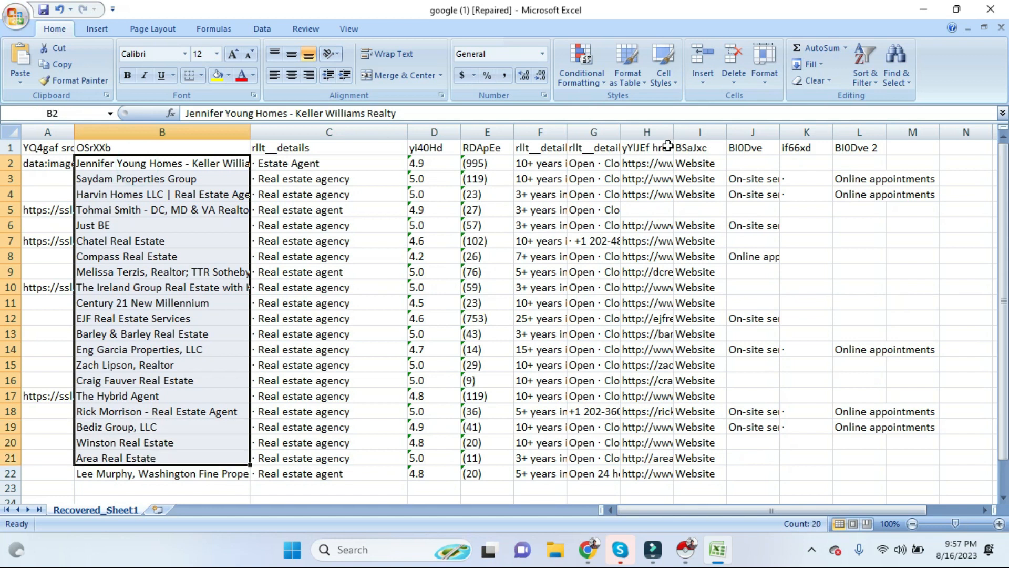
# - Widen column H to show the full website addresses, and check the website and contact details columns
pyautogui.moveTo(669, 131); pyautogui.dragTo(807, 131)
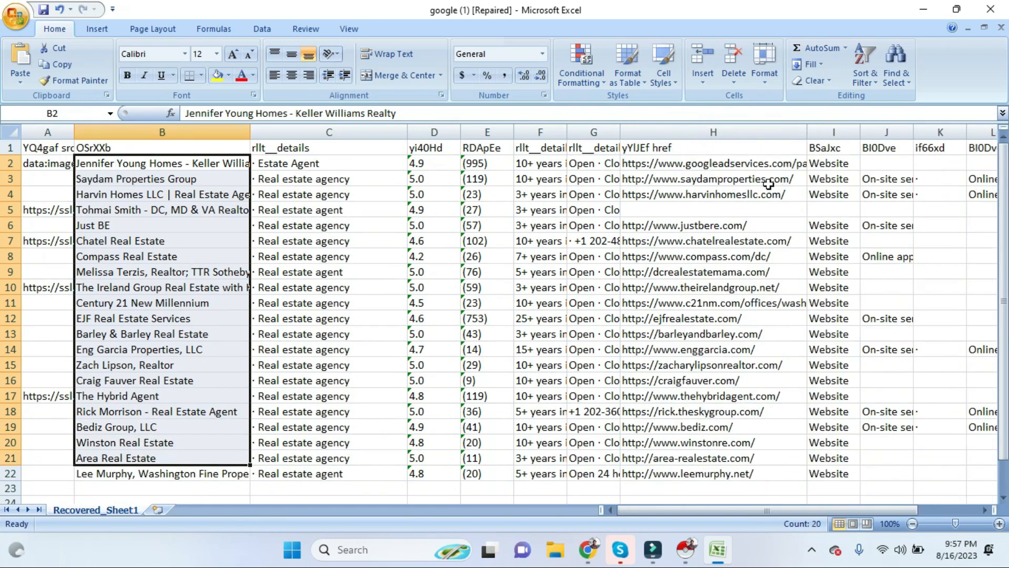
pyautogui.moveTo(718, 162); pyautogui.dragTo(707, 457)
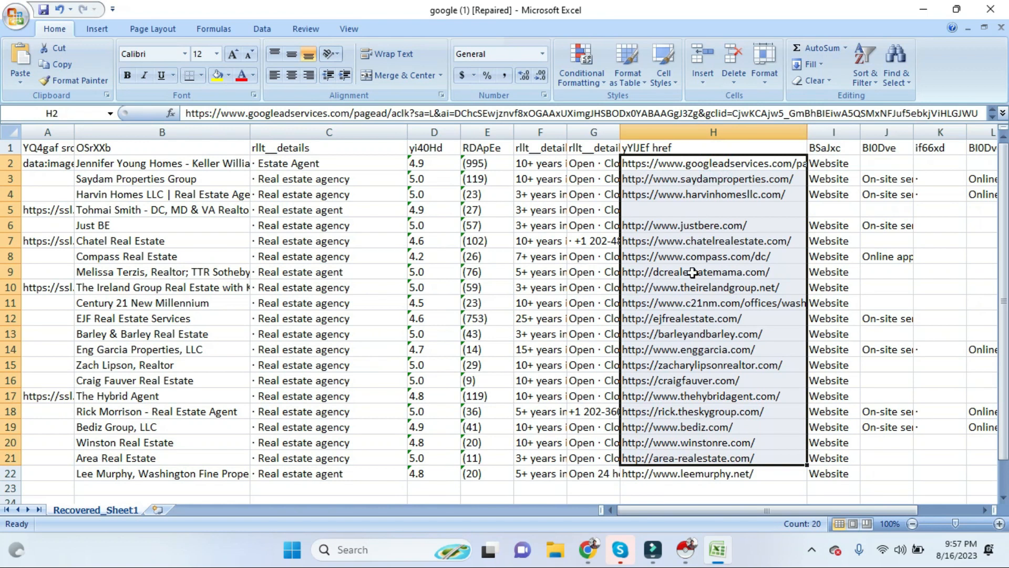
pyautogui.click(573, 222)
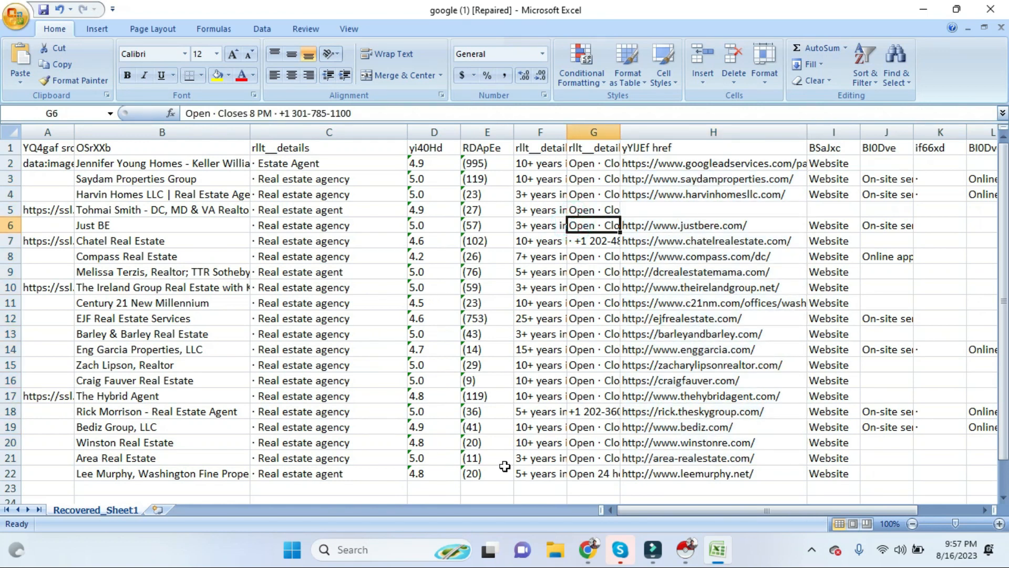
pyautogui.moveTo(660, 511); pyautogui.dragTo(629, 500)
pyautogui.click(468, 241)
# - Copy the entire company name column B and switch to Chrome
pyautogui.moveTo(163, 164); pyautogui.dragTo(178, 473)
pyautogui.hotkey('ctrl', 'c')
pyautogui.click(165, 193)
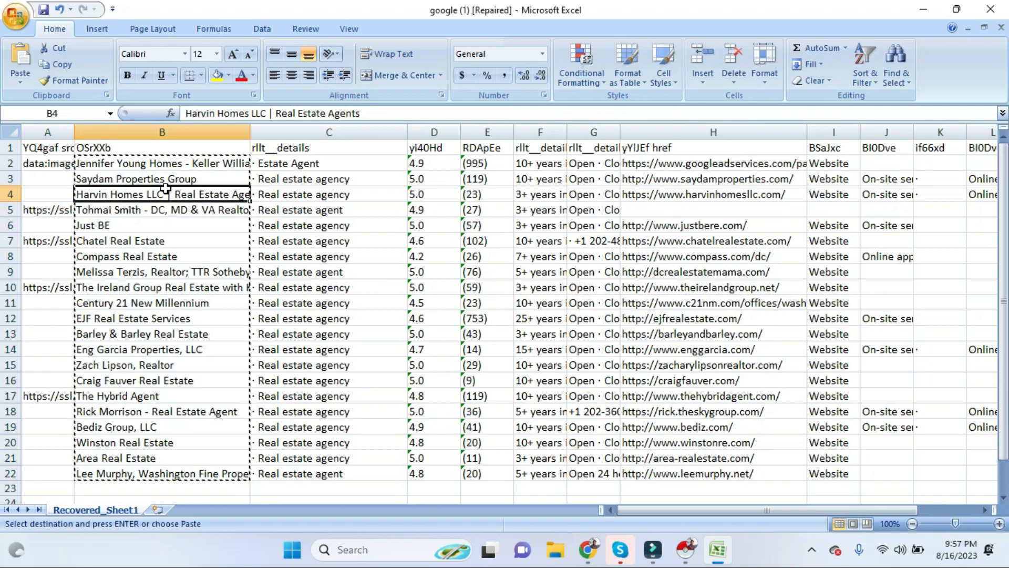
pyautogui.click(163, 129)
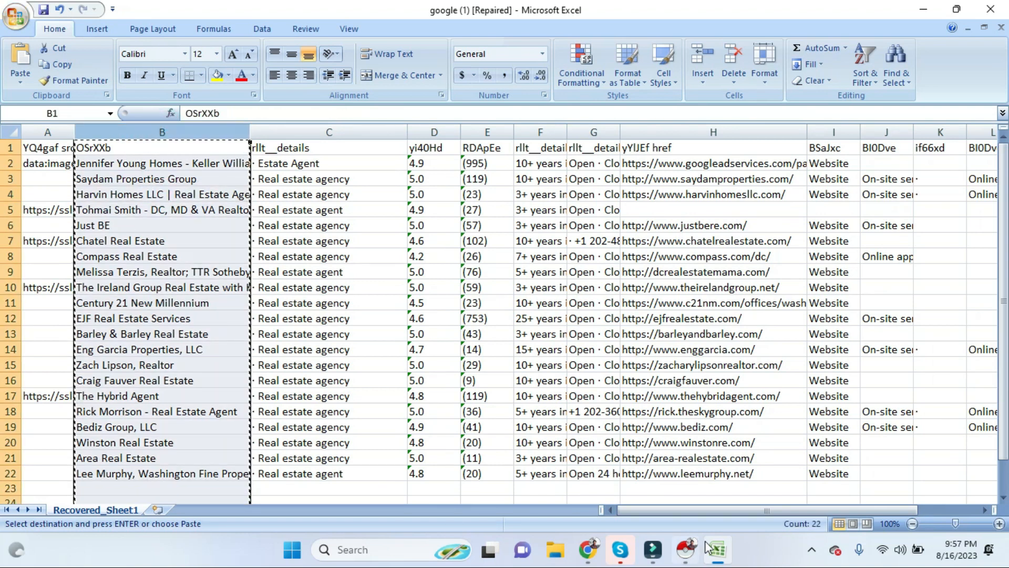
pyautogui.click(588, 549)
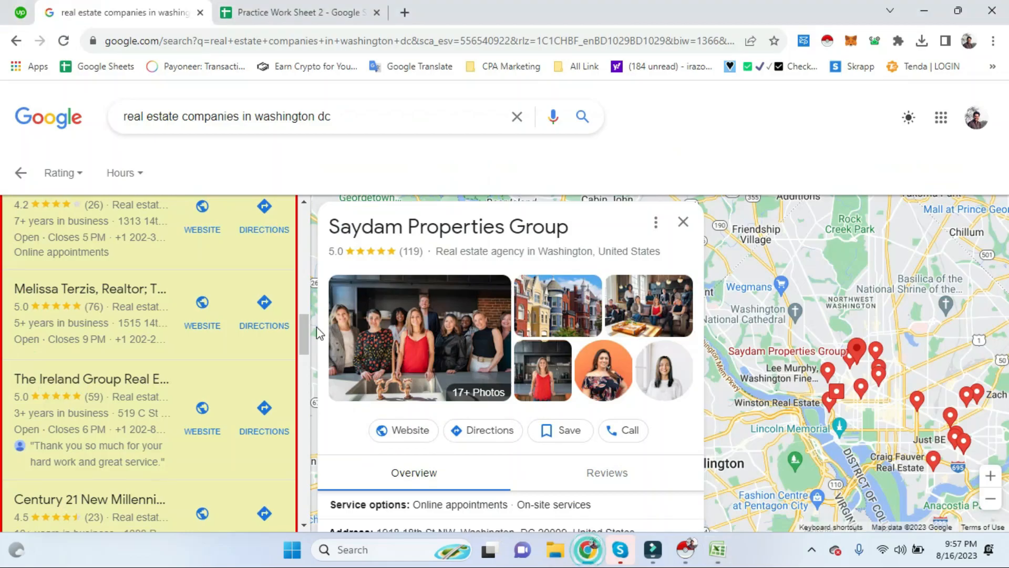
# - Add a new sheet to Practice Work Sheet 2 and paste the copied company names starting at cell A1
pyautogui.click(309, 16)
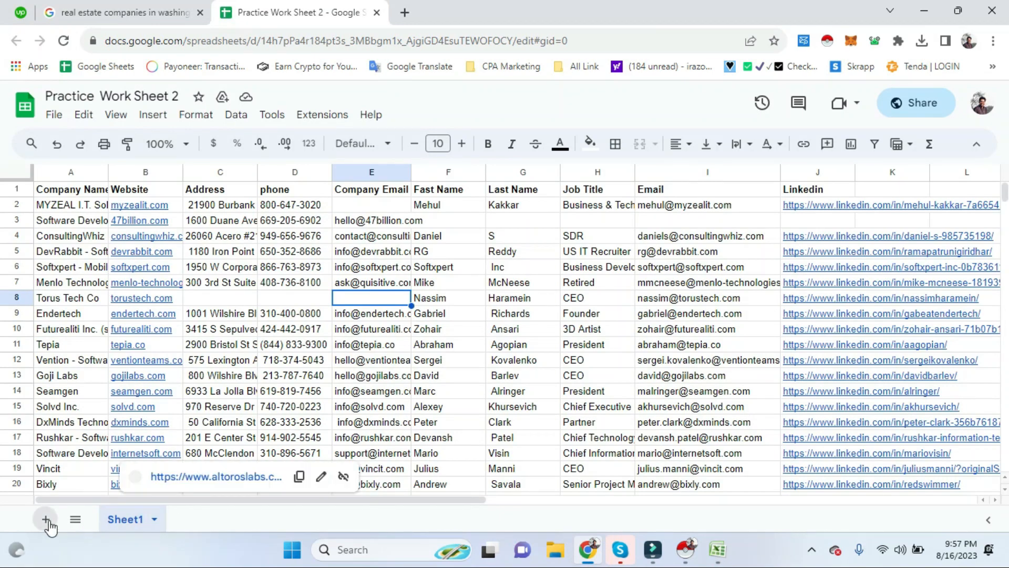
pyautogui.click(46, 519)
pyautogui.click(74, 193)
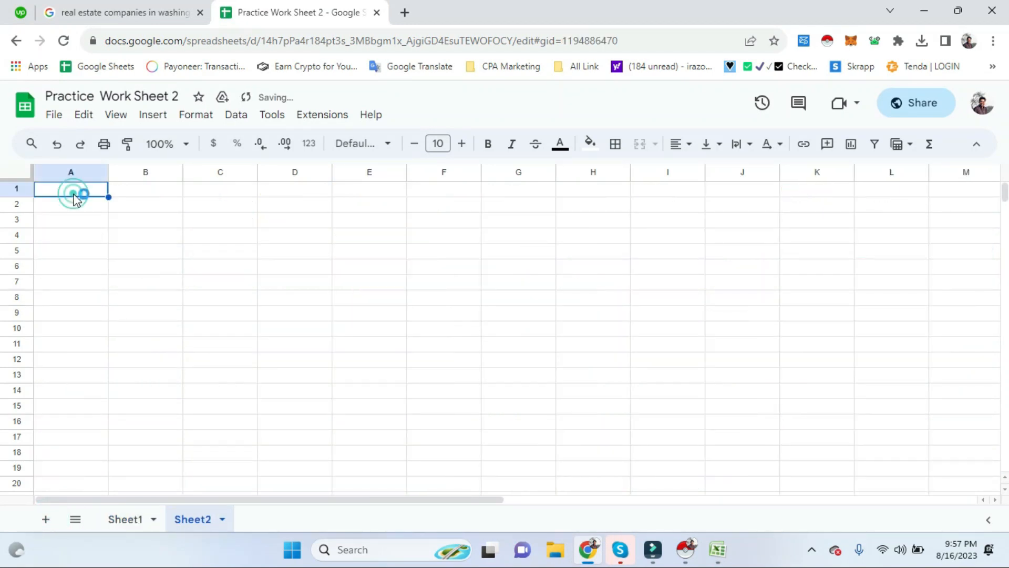
pyautogui.hotkey('ctrl', 'v')
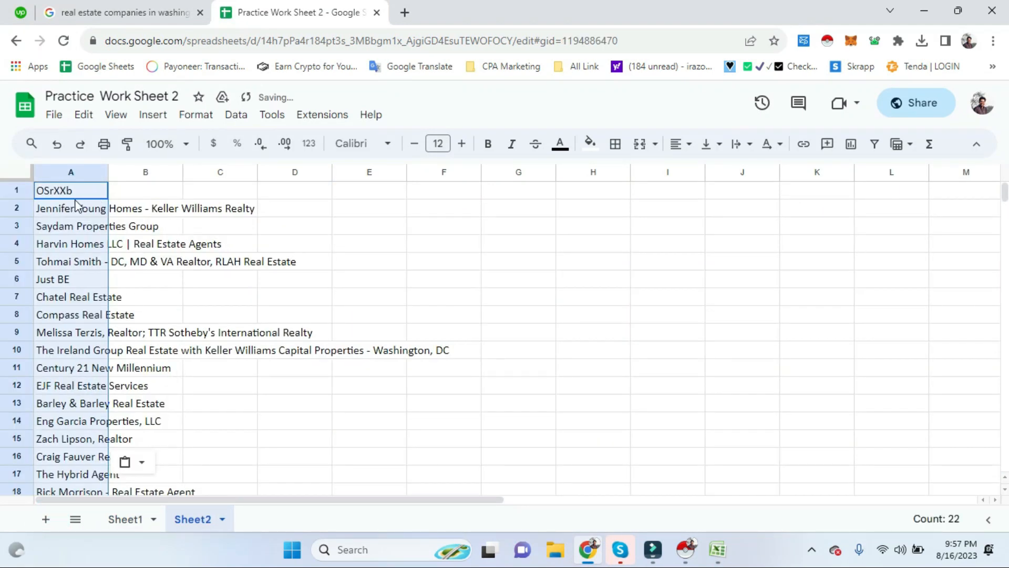
pyautogui.click(81, 190)
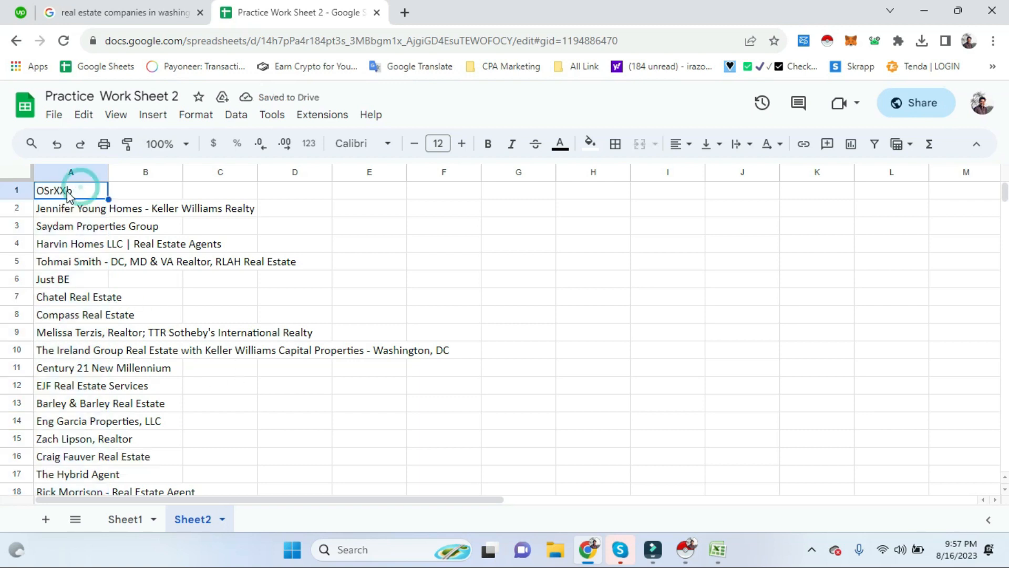
# - Copy the website column H from the Excel workbook and paste it into Sheet2 of the Google spreadsheet, starting at cell B1
pyautogui.click(716, 549)
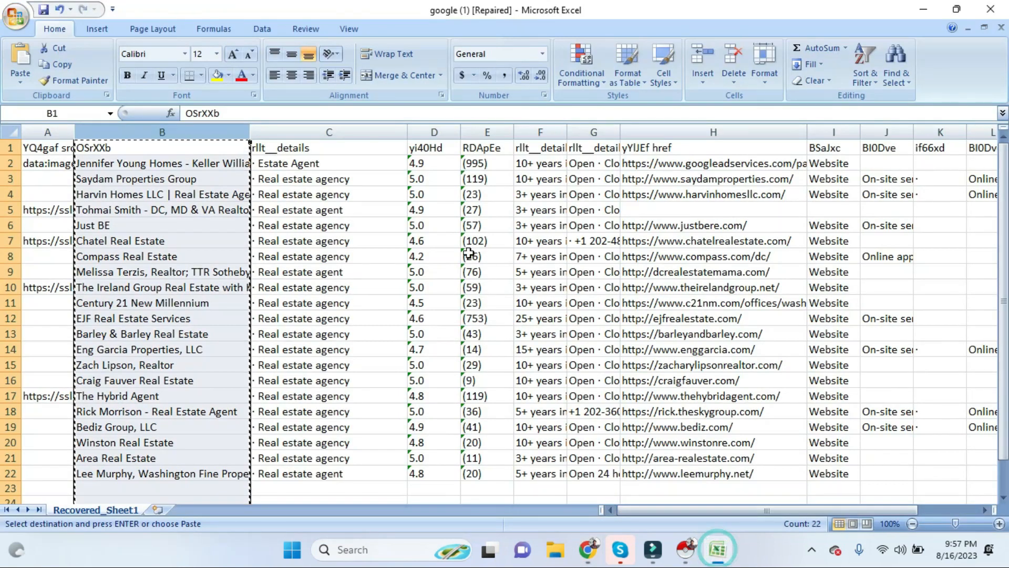
pyautogui.click(713, 131)
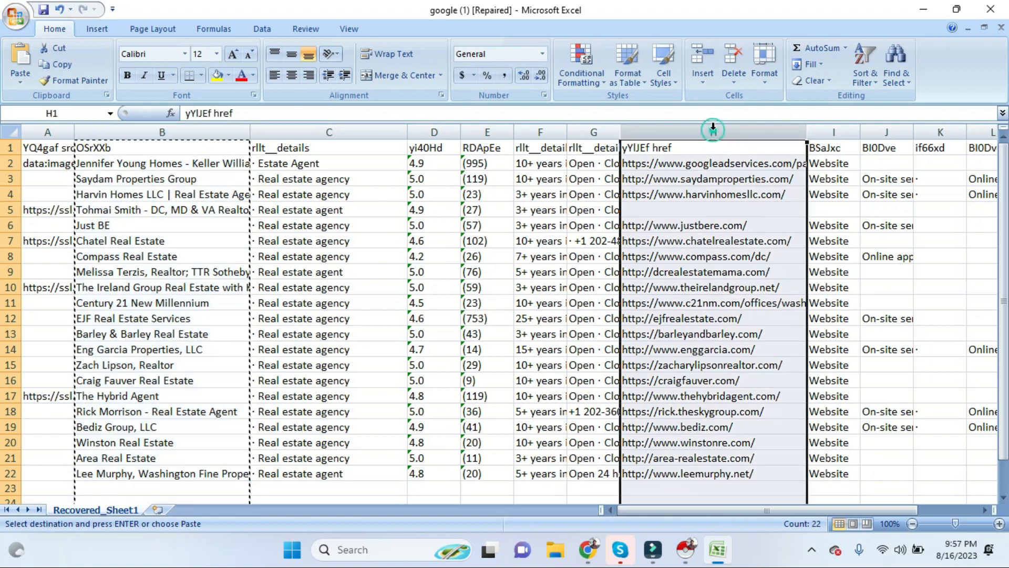
pyautogui.hotkey('ctrl', 'c')
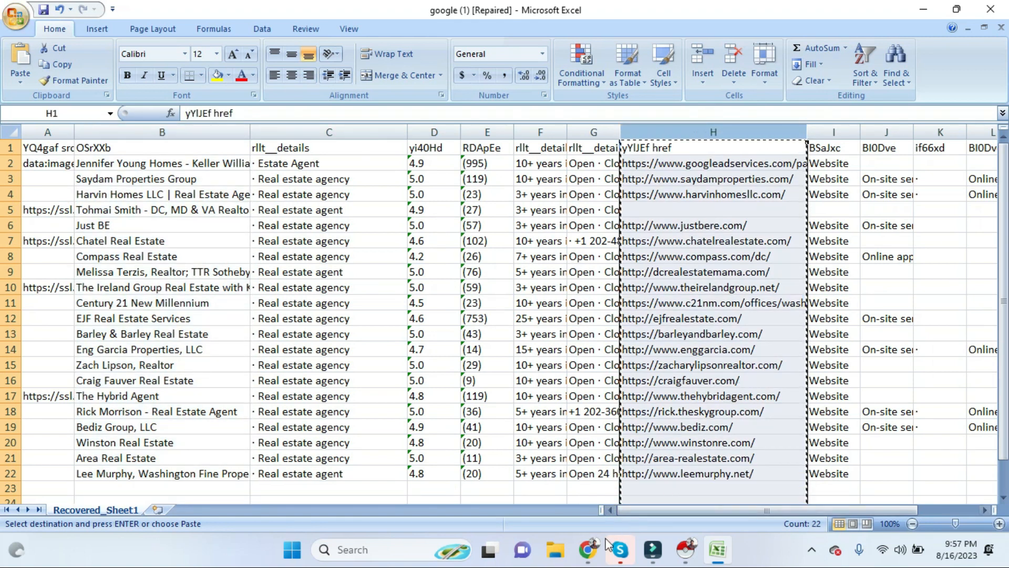
pyautogui.click(588, 549)
pyautogui.click(152, 193)
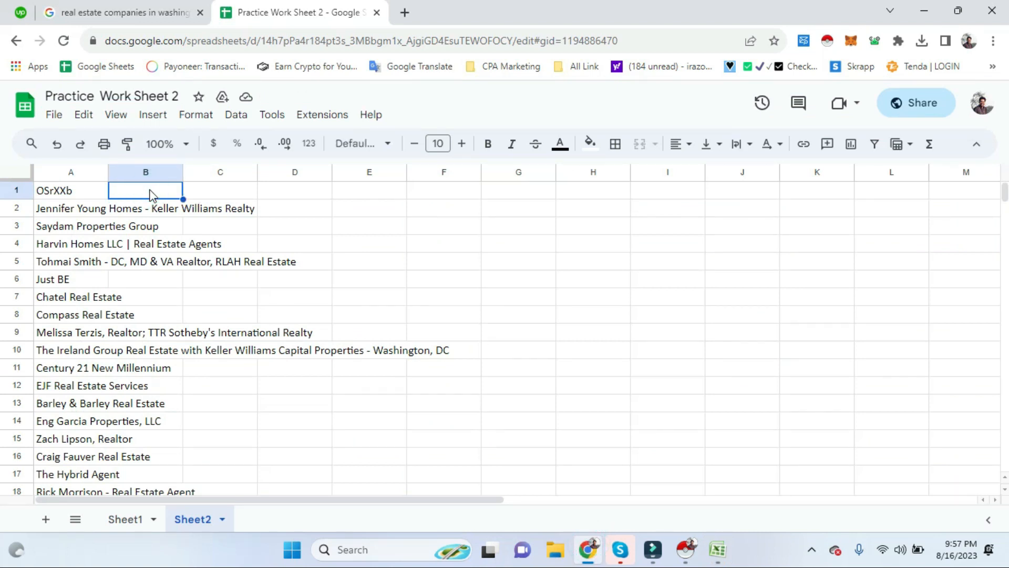
pyautogui.hotkey('ctrl', 'v')
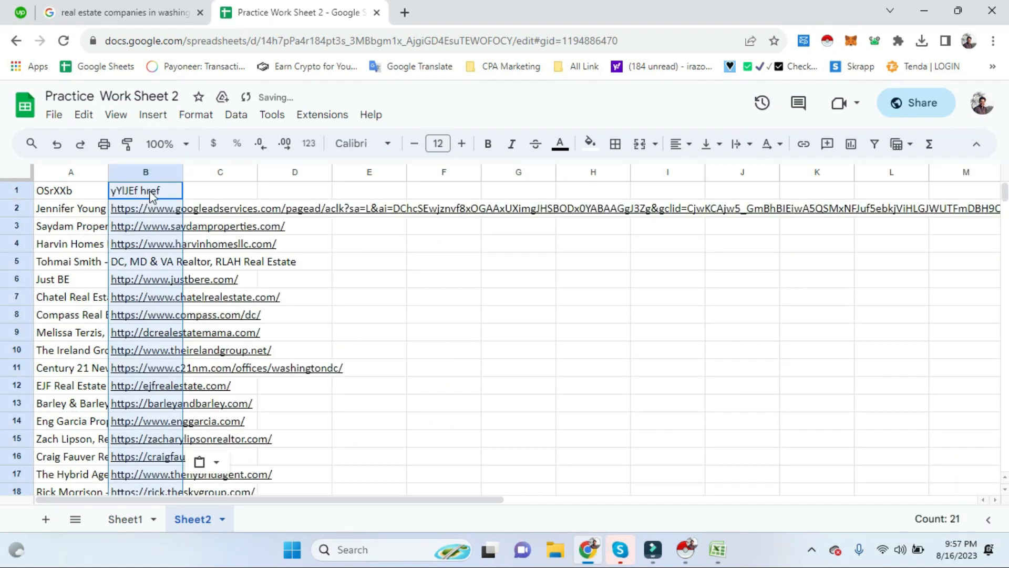
pyautogui.click(352, 250)
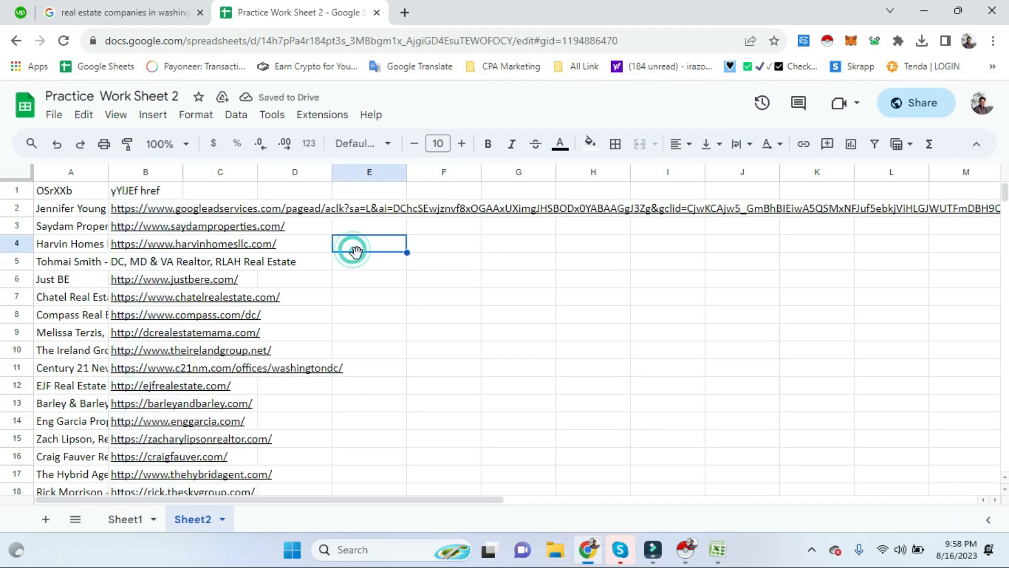
# - Delete rows 1 and 2 from Sheet2
pyautogui.click(83, 230)
pyautogui.moveTo(88, 206); pyautogui.dragTo(215, 210)
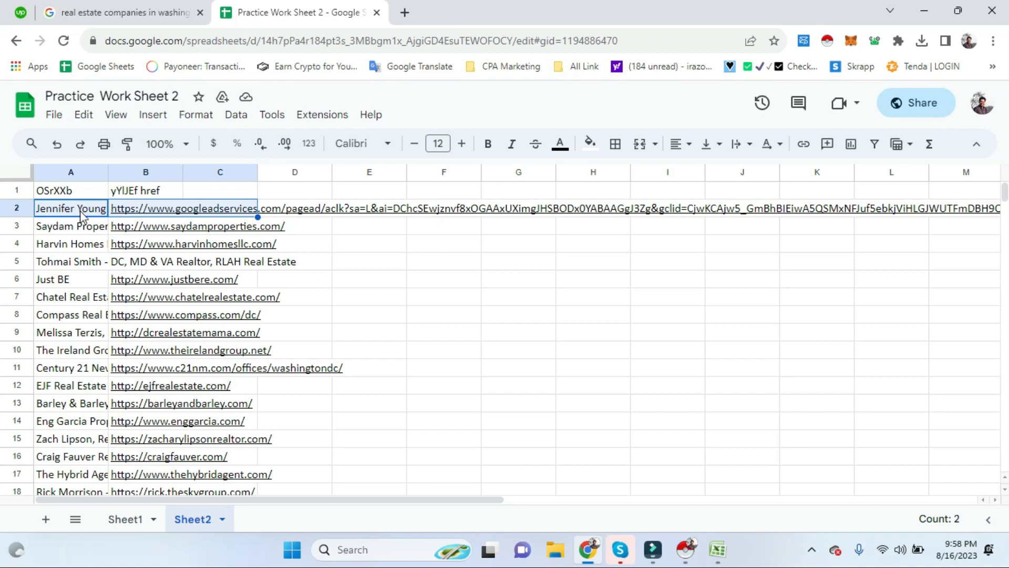
pyautogui.moveTo(88, 197); pyautogui.dragTo(85, 208)
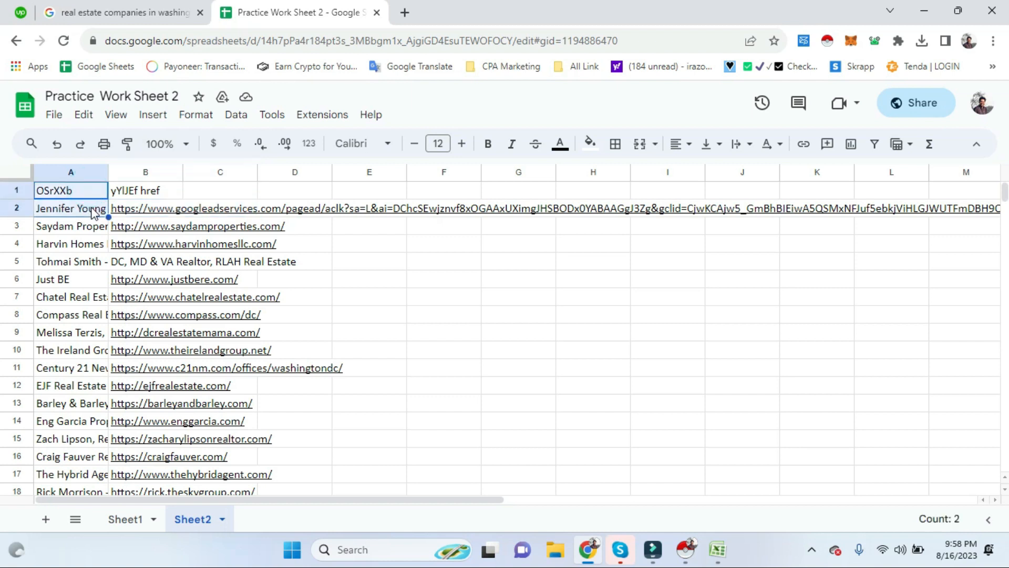
pyautogui.rightClick(85, 210)
pyautogui.click(60, 260)
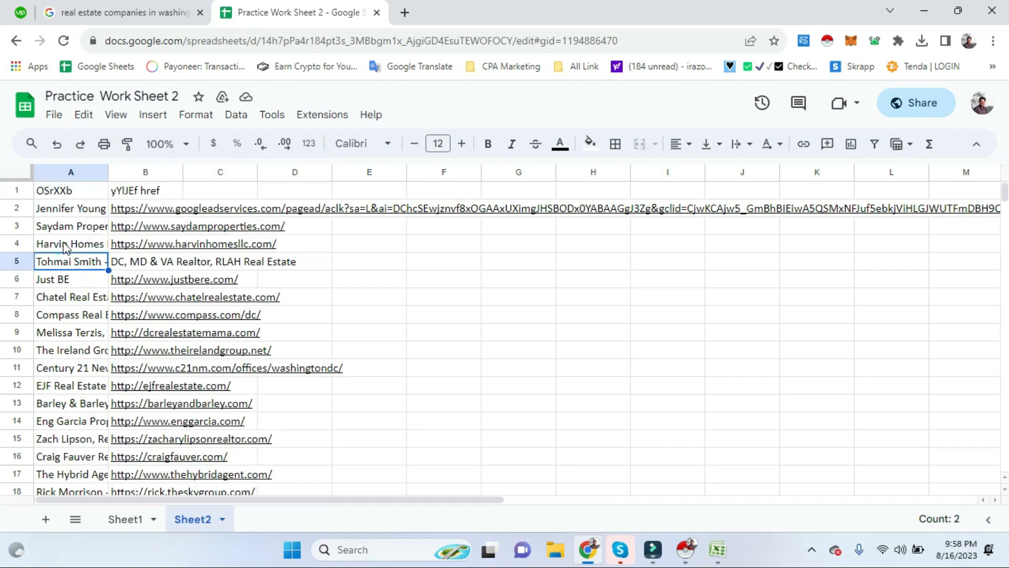
pyautogui.moveTo(74, 187); pyautogui.dragTo(74, 208)
pyautogui.rightClick(76, 208)
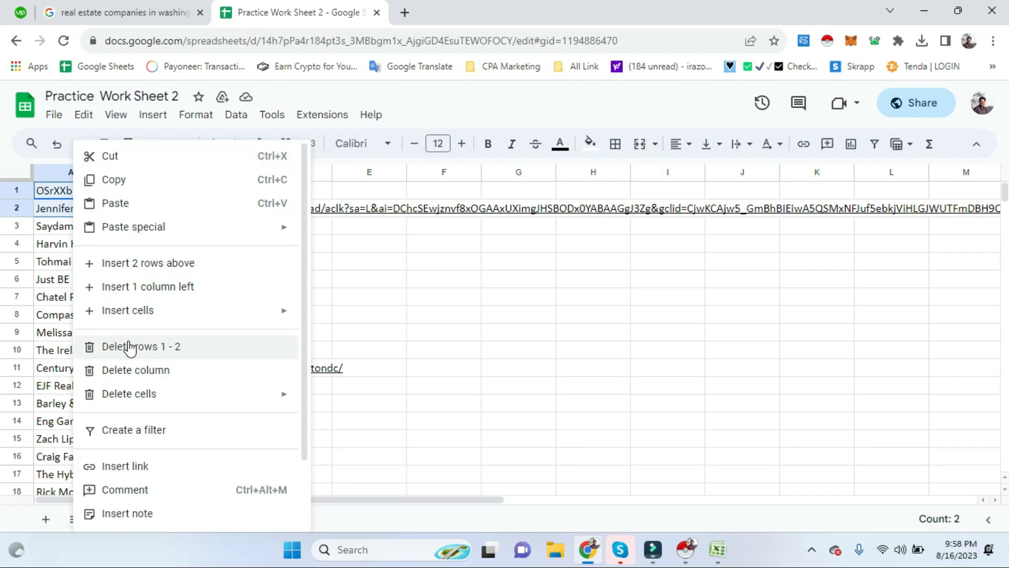
pyautogui.click(171, 346)
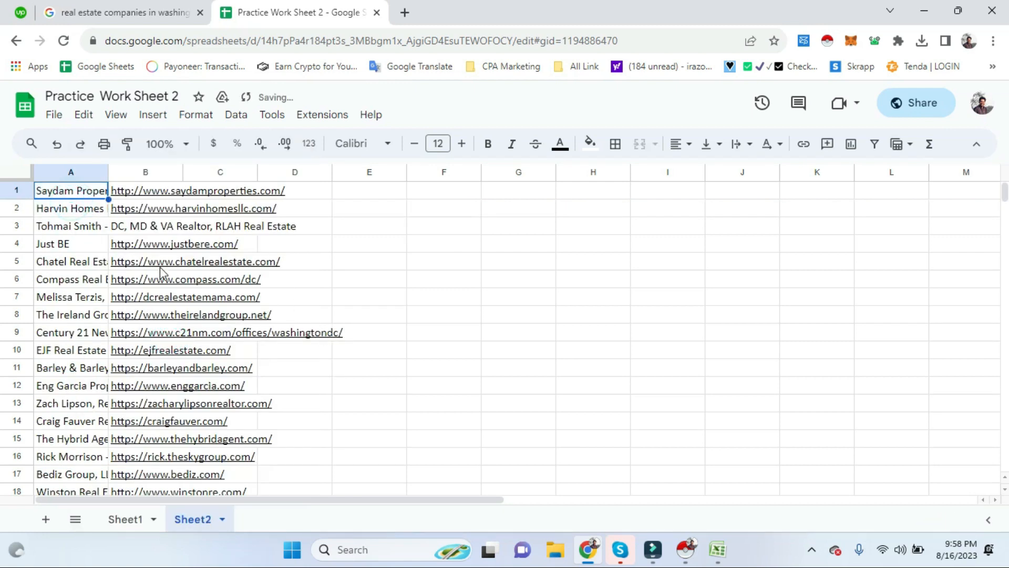
# - Undo the deletion of rows 1 and 2
pyautogui.click(50, 212)
pyautogui.click(18, 191)
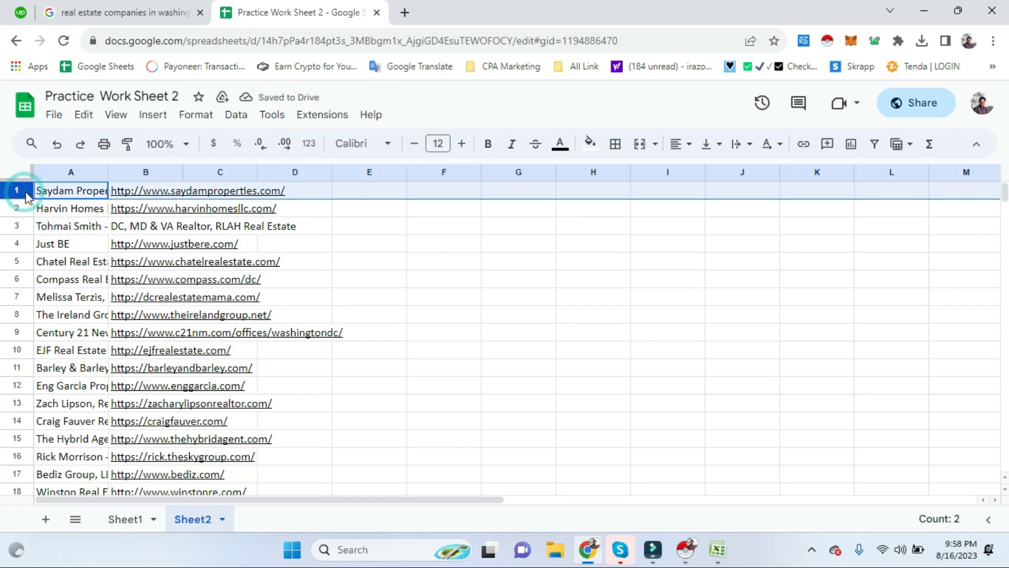
pyautogui.rightClick(24, 194)
pyautogui.click(457, 283)
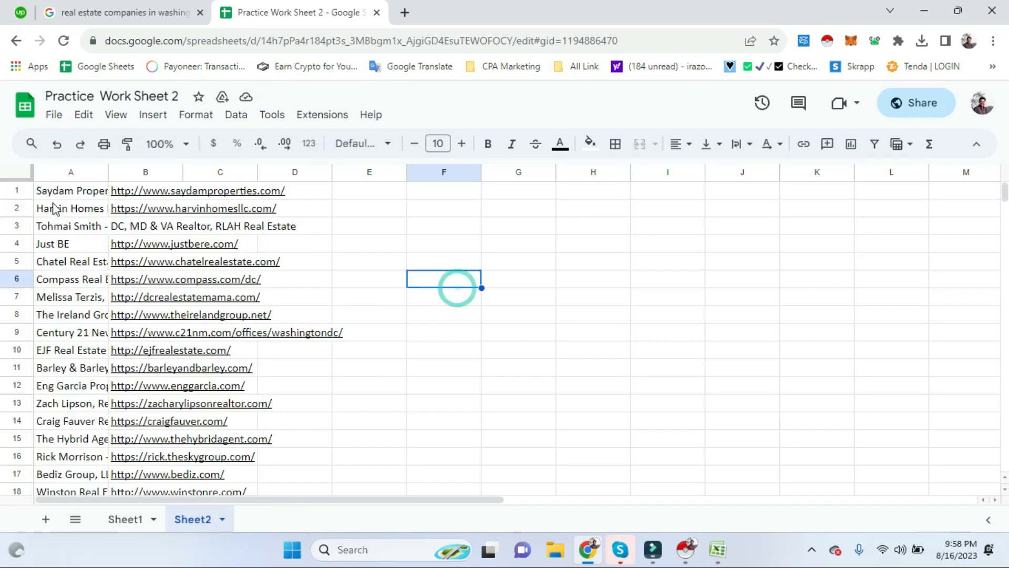
pyautogui.hotkey('ctrl', 'z')
# - Replace the scraped headers in cells A1 and B1 with Company and Website
pyautogui.click(181, 195)
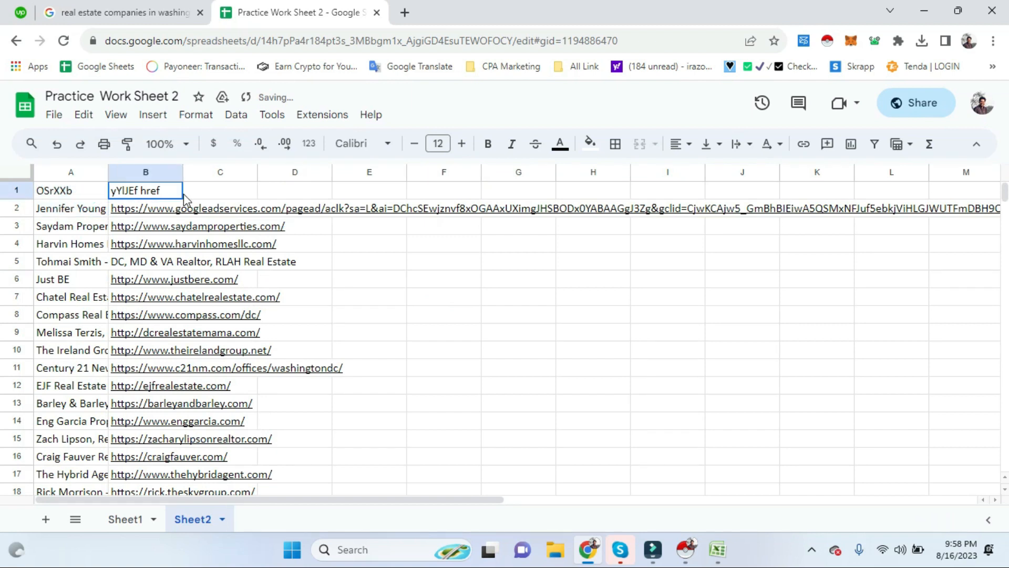
pyautogui.moveTo(182, 193); pyautogui.dragTo(74, 191)
pyautogui.click(98, 194)
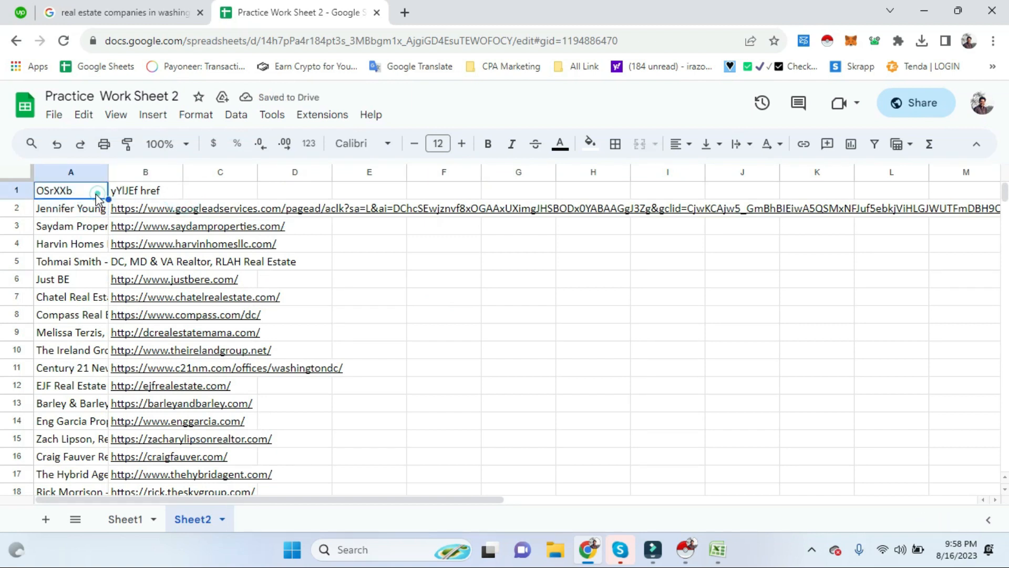
pyautogui.doubleClick(91, 192)
pyautogui.doubleClick(89, 189)
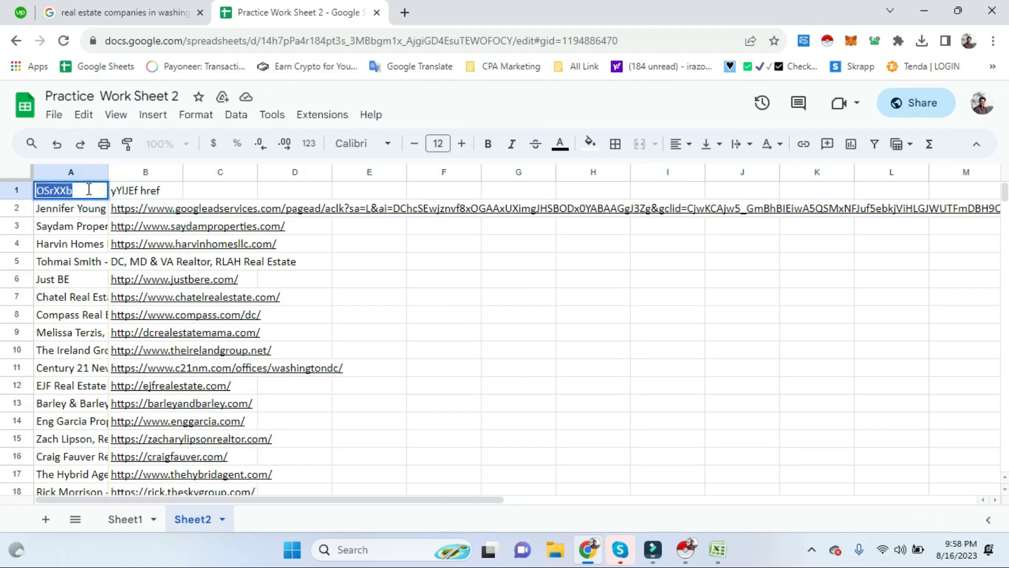
pyautogui.write('Company')
pyautogui.press('Tab')
pyautogui.write('W')
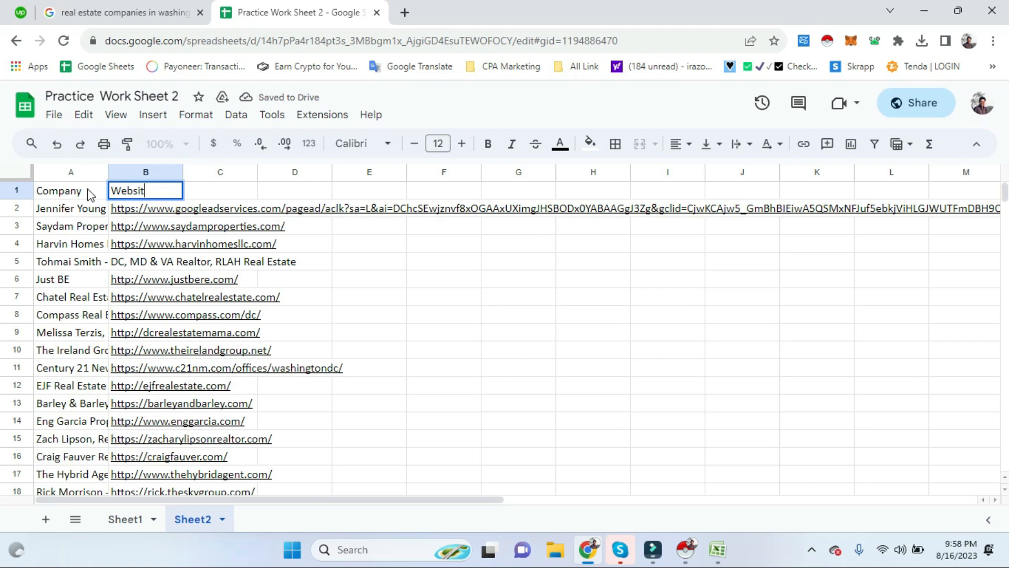
pyautogui.press('Return')
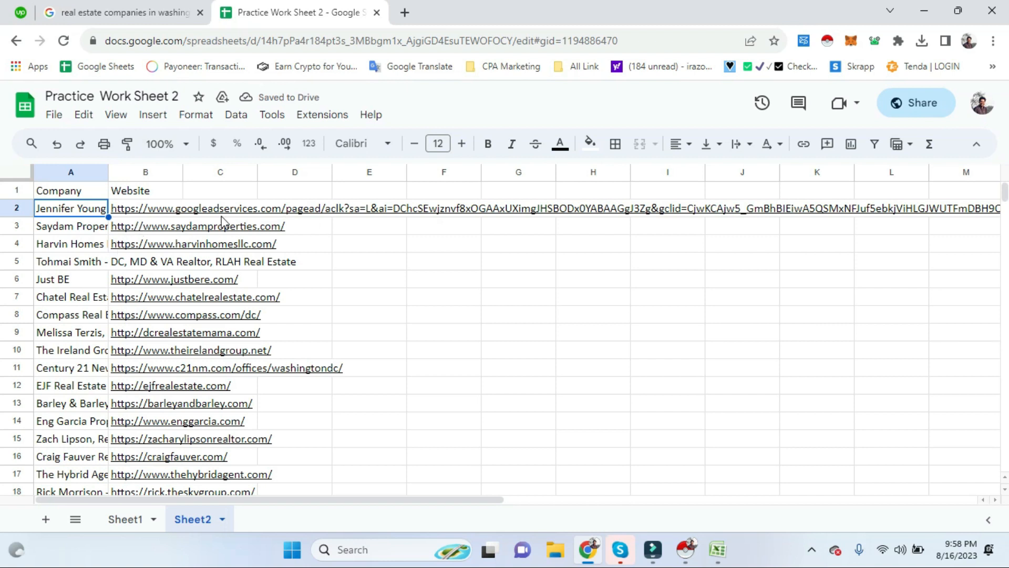
# - Delete row 2, the sponsored listing with the googleadservices link, and look over the remaining company rows
pyautogui.rightClick(71, 215)
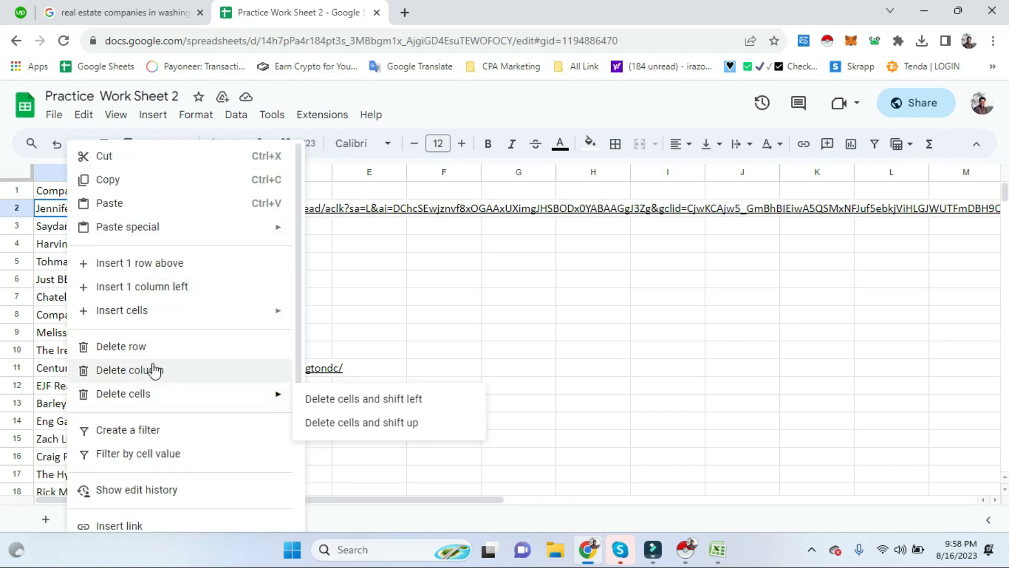
pyautogui.click(154, 359)
pyautogui.moveTo(17, 225); pyautogui.dragTo(21, 438)
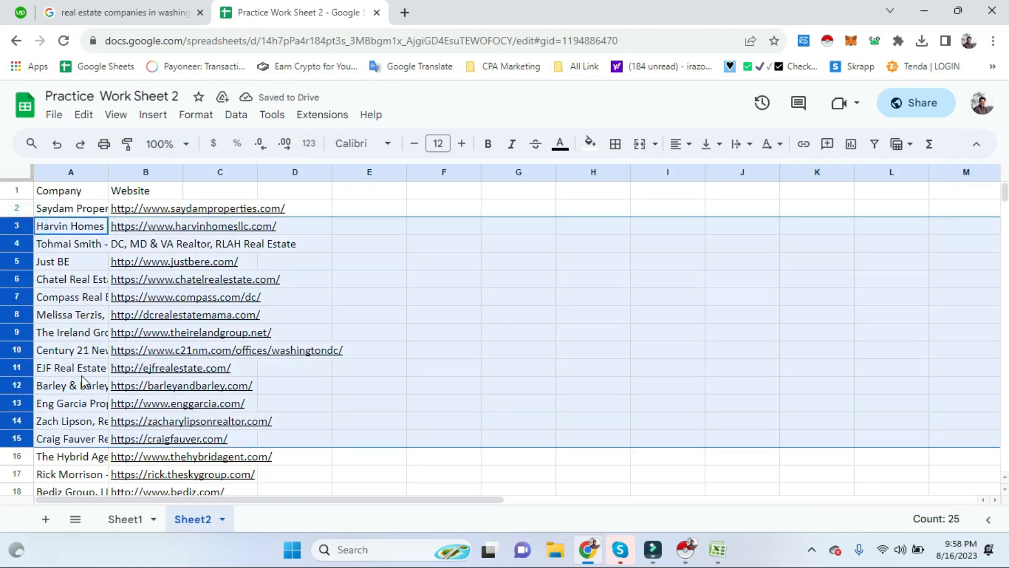
pyautogui.click(337, 204)
pyautogui.click(292, 172)
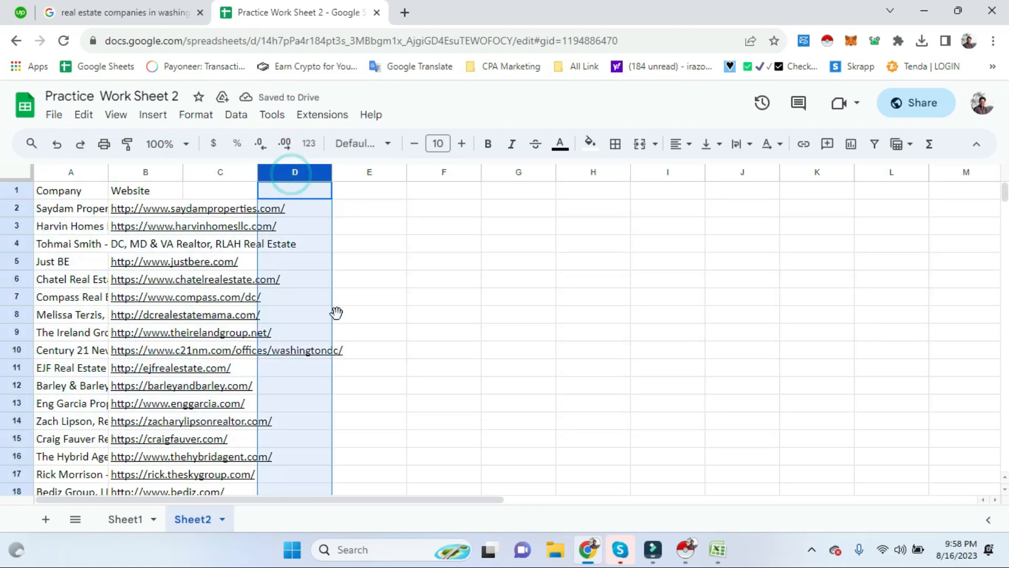
pyautogui.click(421, 279)
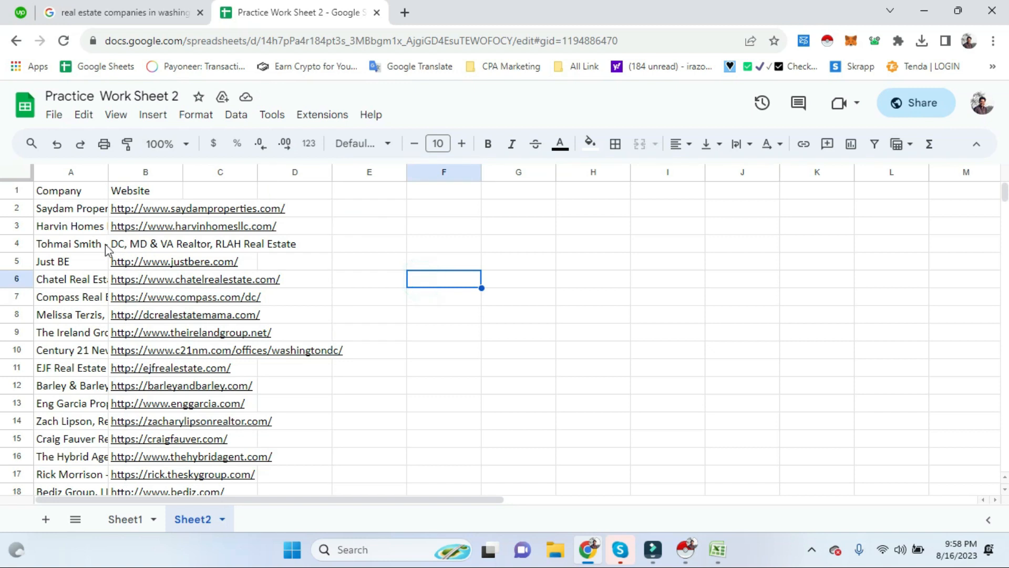
# - Delete row 4, the company without a website address, and check the remaining list
pyautogui.click(151, 247)
pyautogui.doubleClick(157, 244)
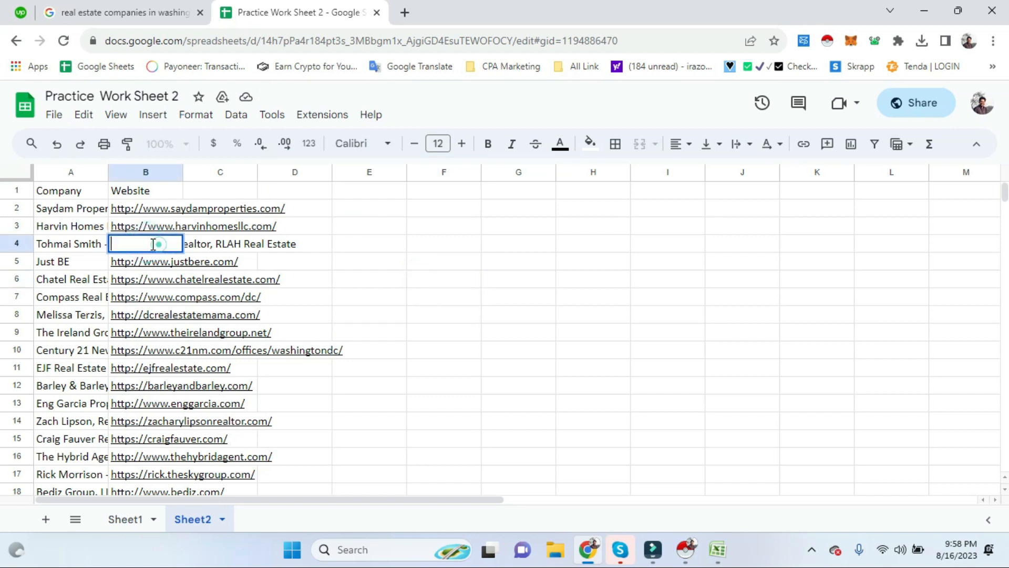
pyautogui.click(262, 245)
pyautogui.click(152, 247)
pyautogui.rightClick(139, 246)
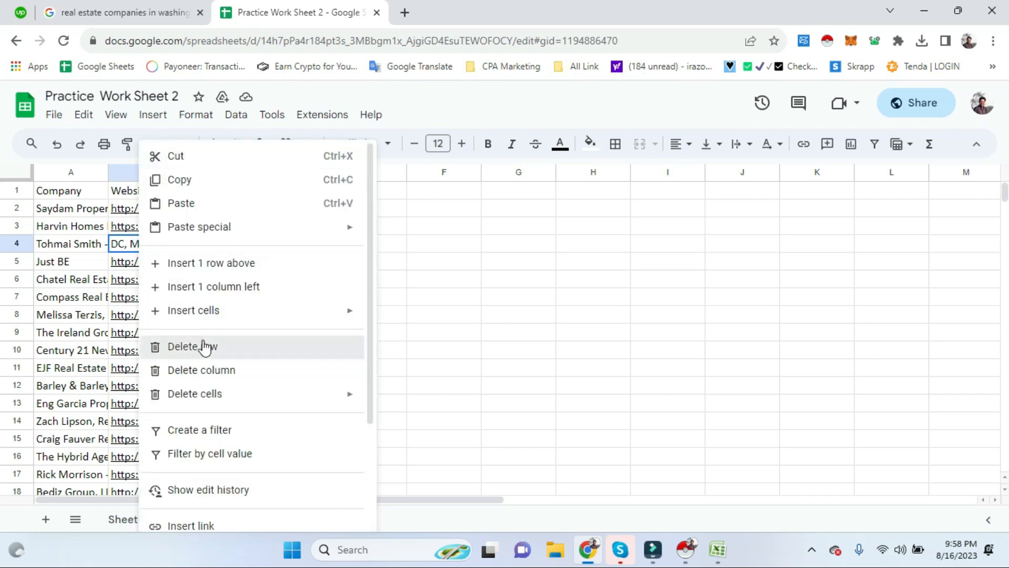
pyautogui.click(205, 347)
pyautogui.scroll(-2, 326, 319)
pyautogui.scroll(2, 329, 321)
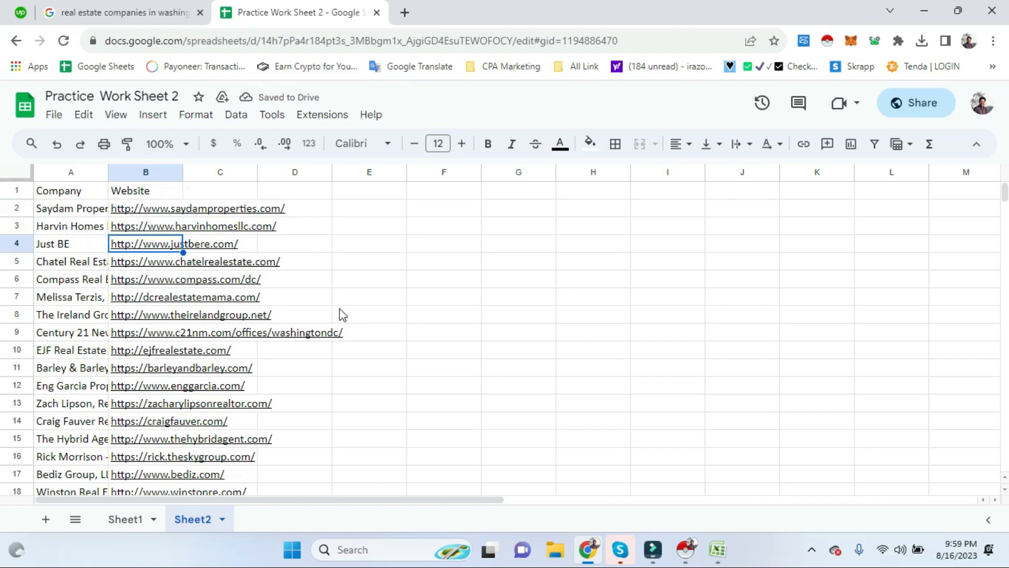
# - Return to the Google results for real estate companies in washington dc and go to page 3
pyautogui.click(120, 12)
pyautogui.scroll(-10, 107, 476)
pyautogui.scroll(-5, 107, 483)
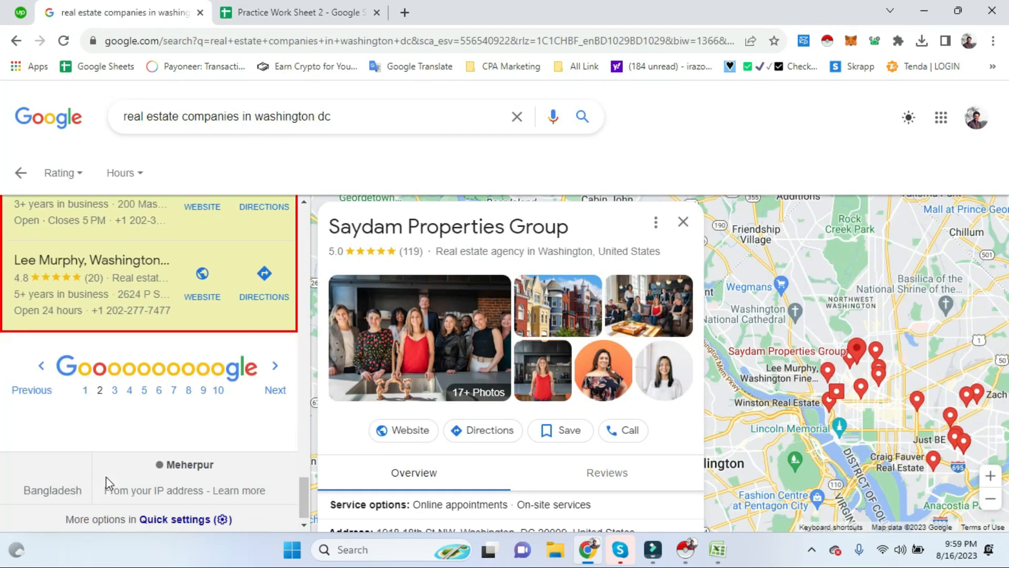
pyautogui.click(115, 380)
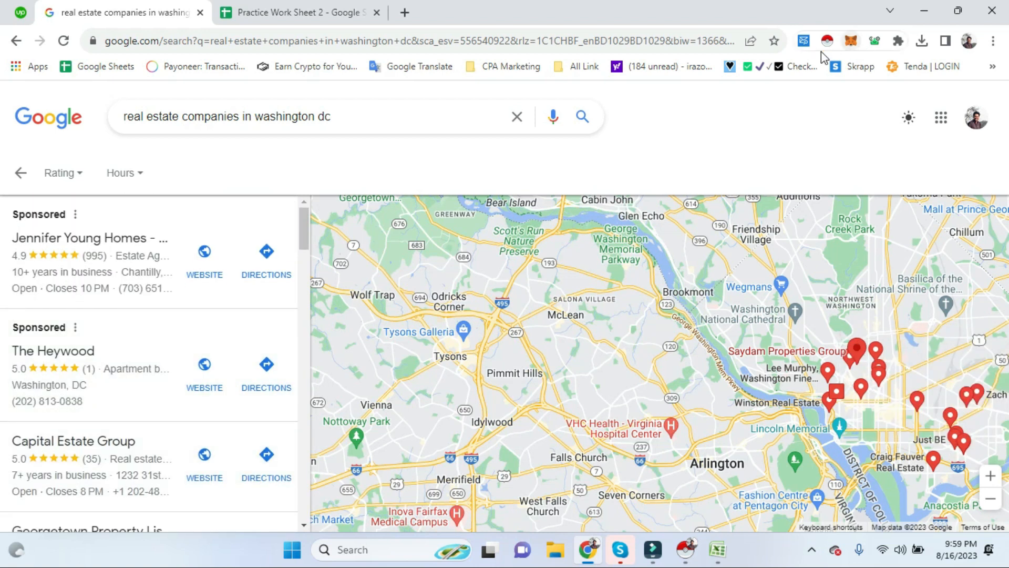
# - Scrape the new results page with a fresh Instant Data Scraper session, download the data as XLSX and show the recent downloads
pyautogui.click(686, 549)
pyautogui.click(538, 34)
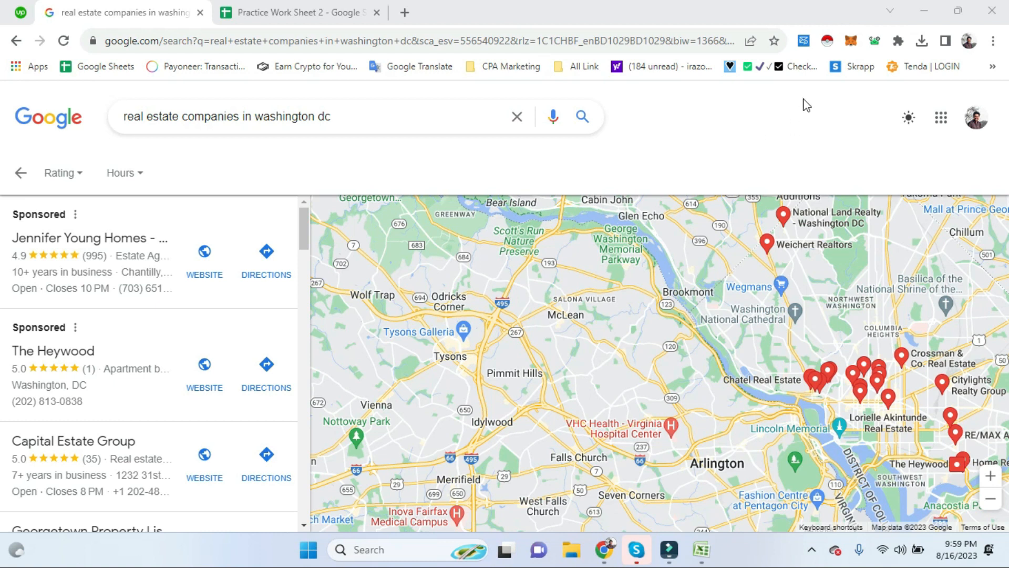
pyautogui.click(828, 40)
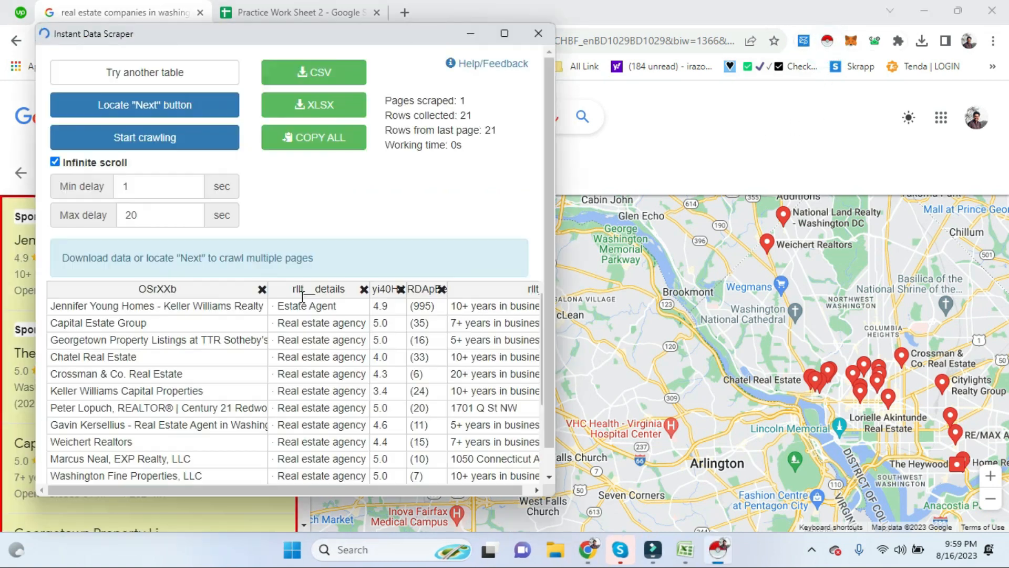
pyautogui.click(333, 107)
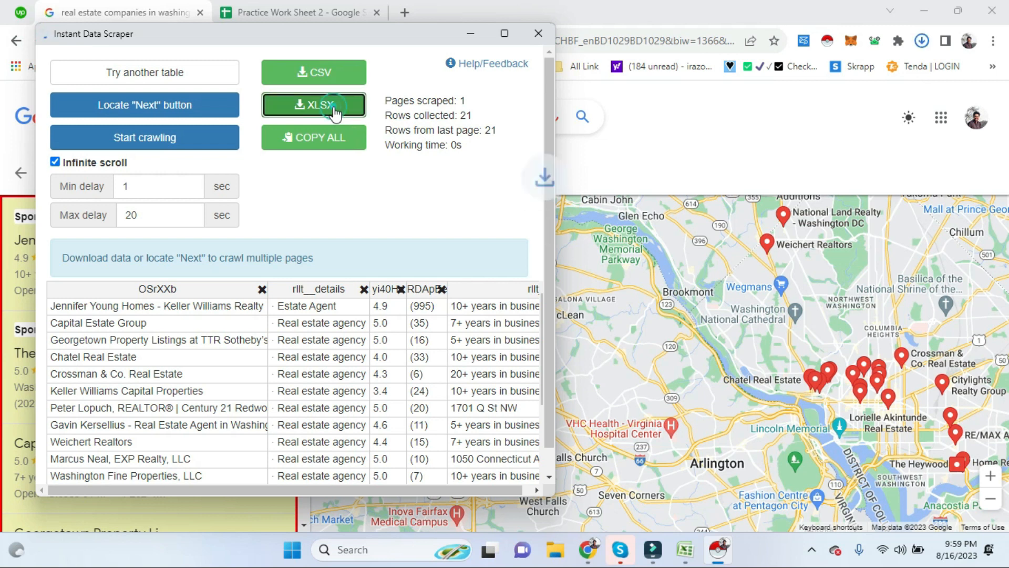
pyautogui.click(923, 41)
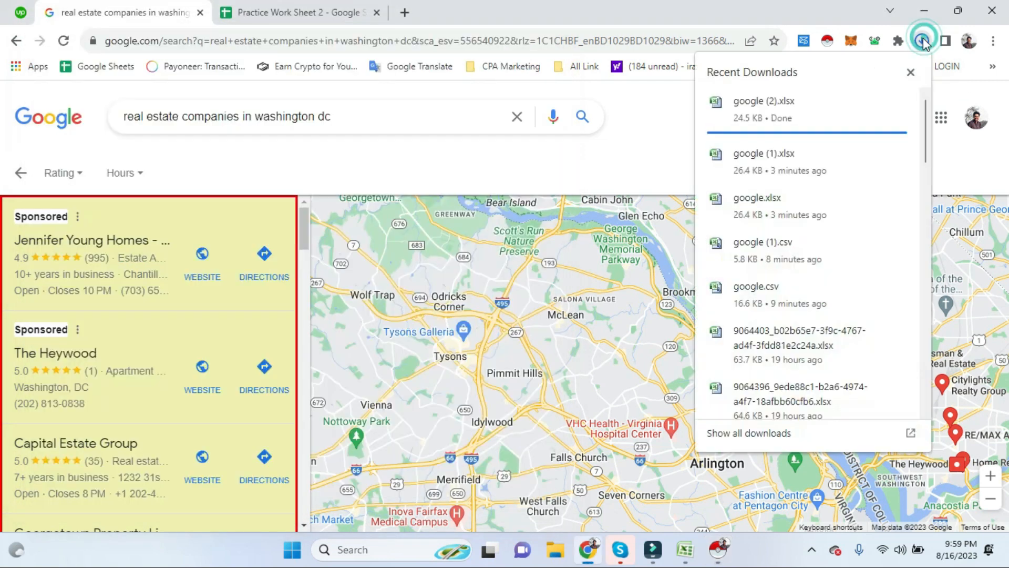
# - Open the downloaded google (2).xlsx in Excel, agree to recover its contents and dismiss the repair report
pyautogui.click(759, 111)
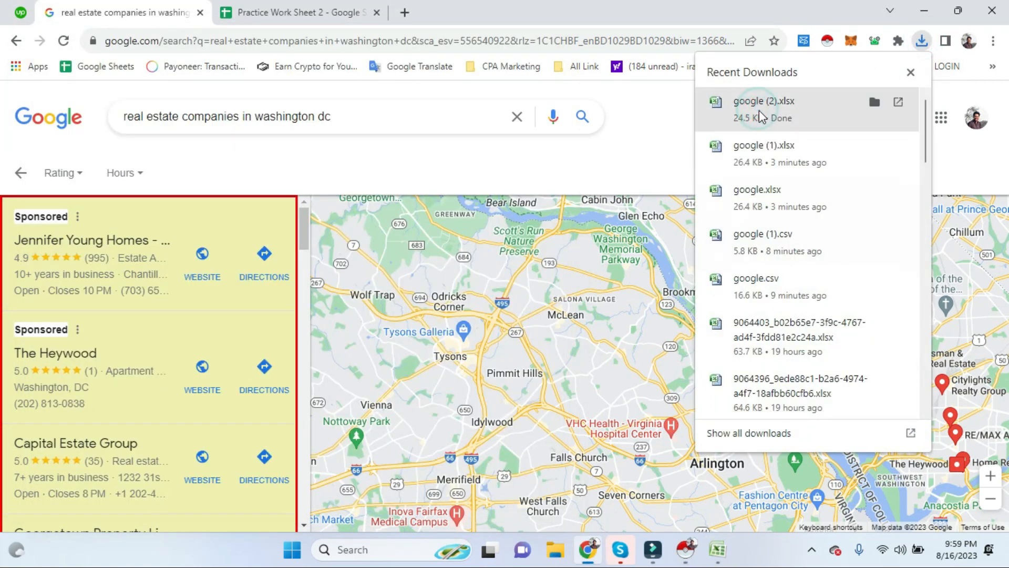
pyautogui.click(633, 148)
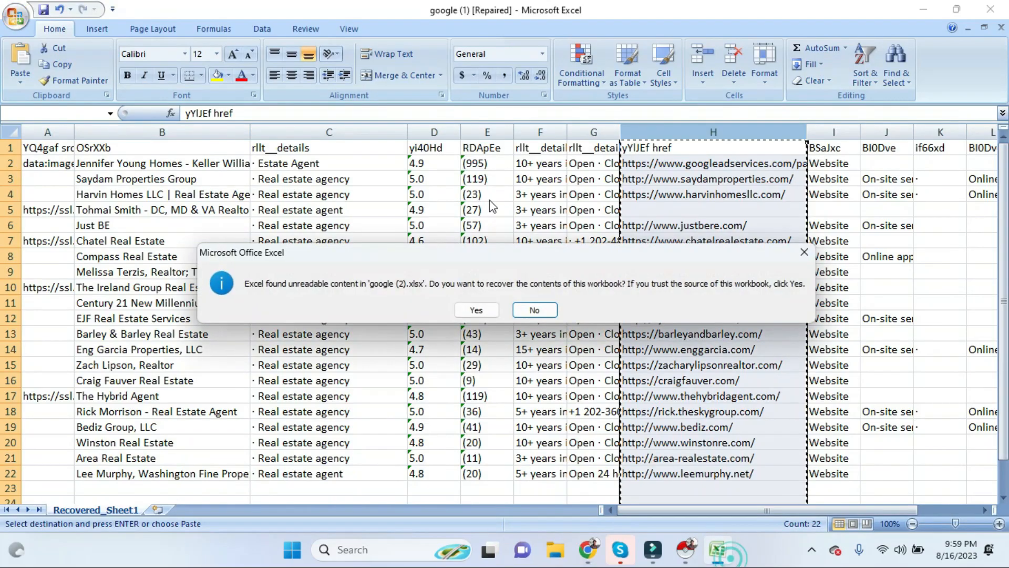
pyautogui.click(481, 312)
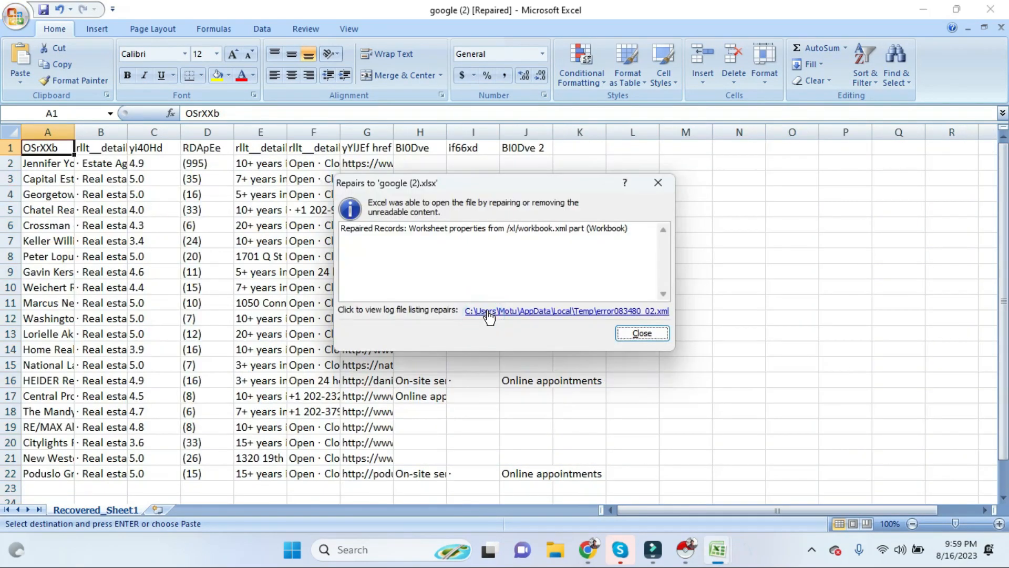
pyautogui.click(642, 333)
# - Widen column A with the company names in the google (2) workbook and copy the whole column
pyautogui.moveTo(77, 130); pyautogui.dragTo(262, 131)
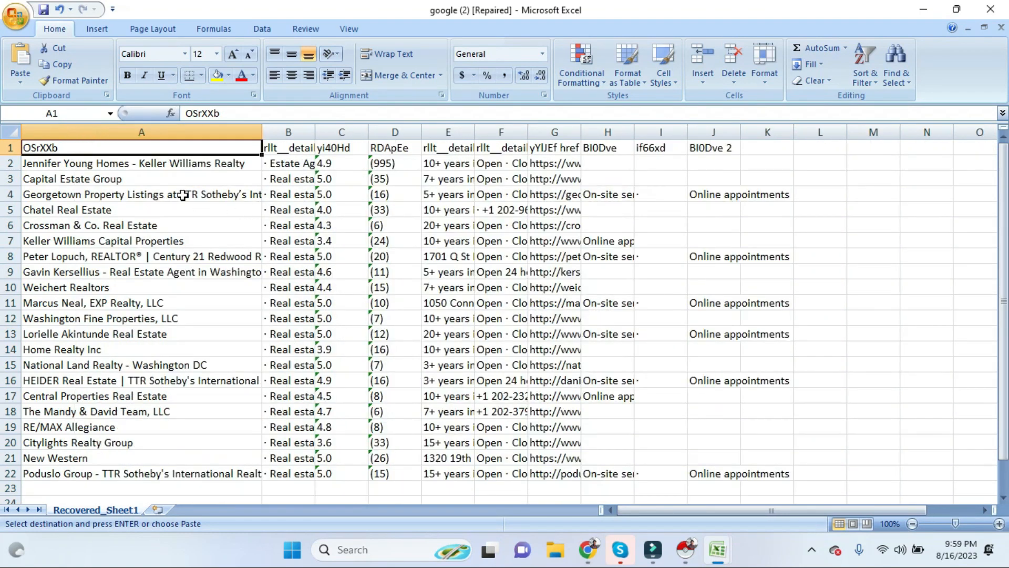
pyautogui.click(168, 132)
pyautogui.hotkey('ctrl', 'c')
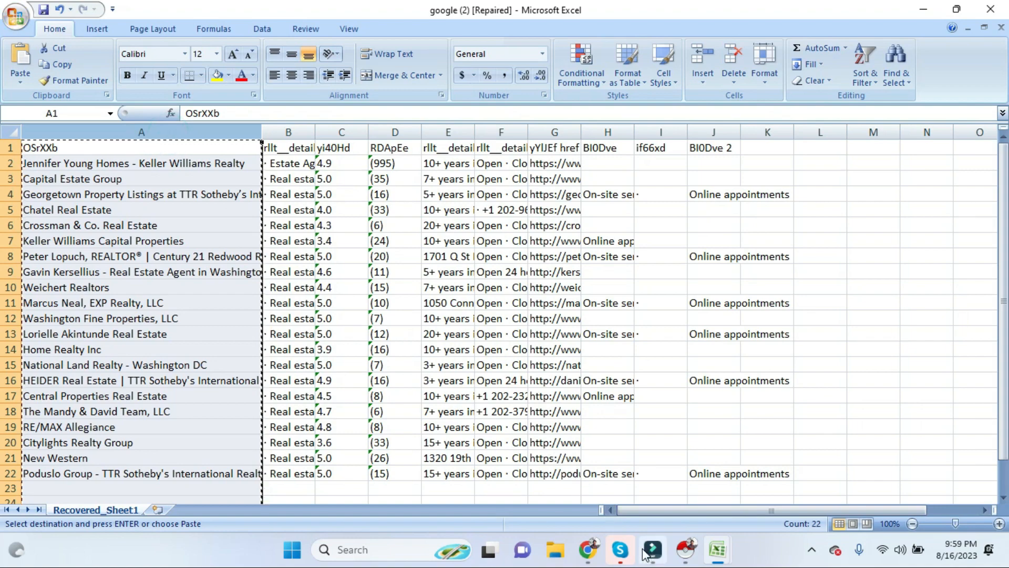
# - Switch to Practice Work Sheet 2 in Chrome and review the company list on Sheet2 down to its first empty row
pyautogui.click(588, 549)
pyautogui.click(330, 10)
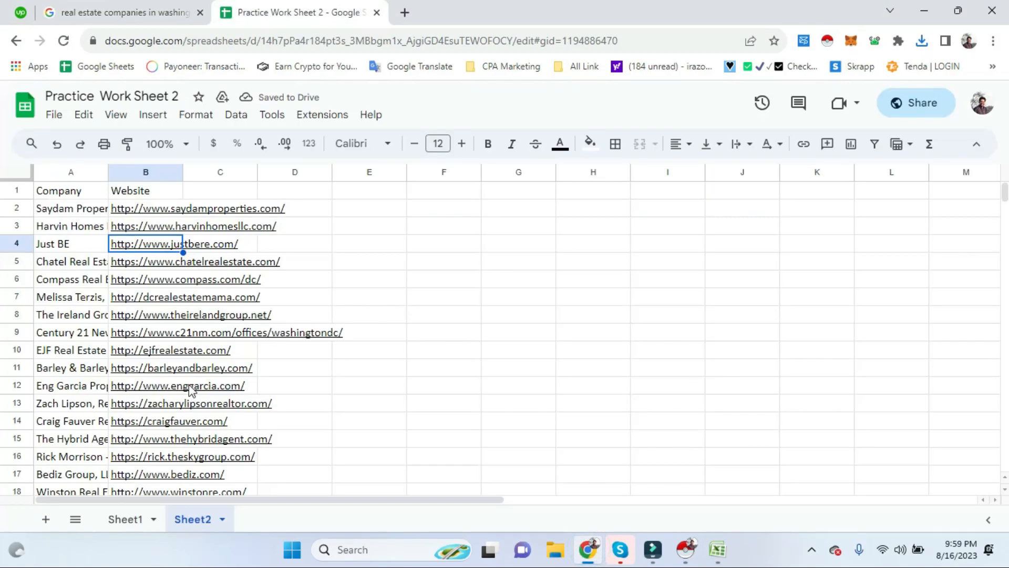
pyautogui.scroll(-5, 189, 389)
pyautogui.click(80, 278)
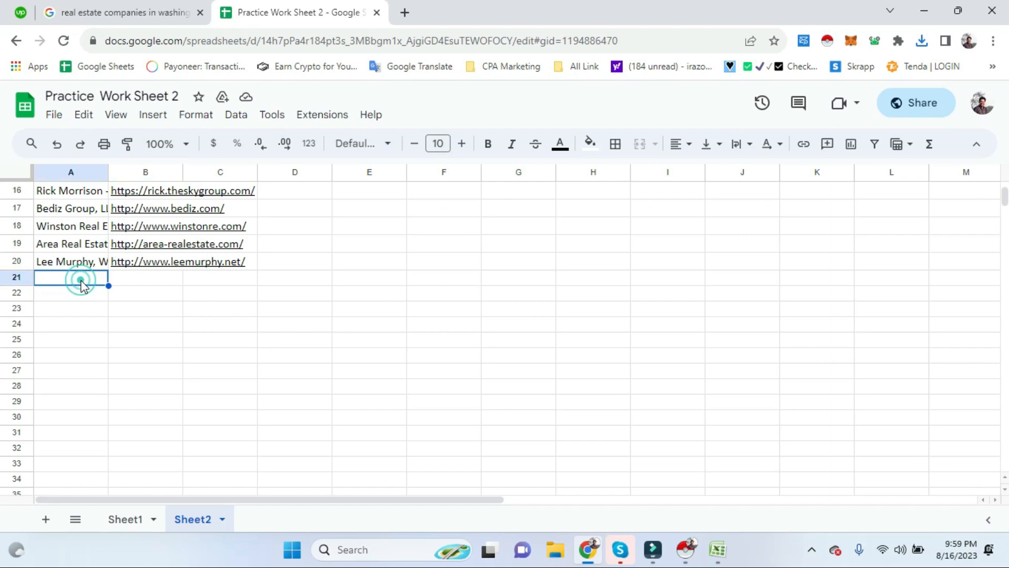
pyautogui.scroll(-2, 135, 357)
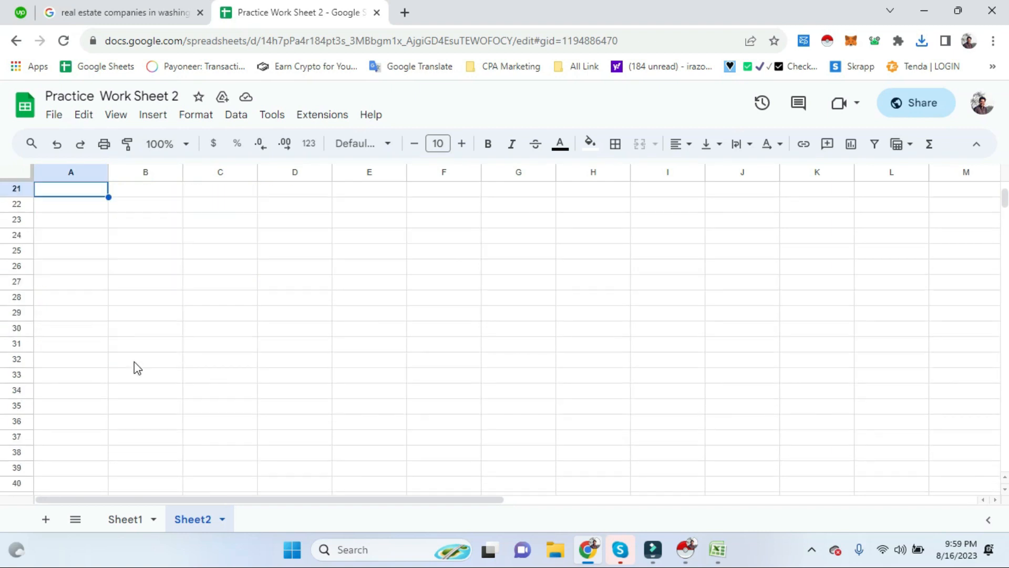
pyautogui.scroll(7, 128, 357)
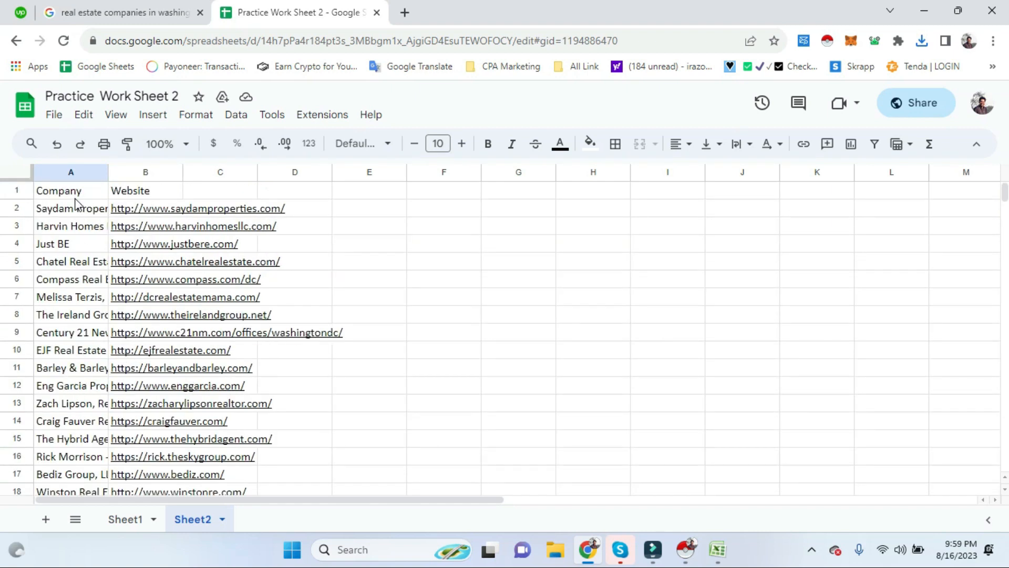
pyautogui.scroll(-5, 84, 342)
pyautogui.scroll(6, 86, 419)
# - Freeze the header row with Company and Website on Sheet2
pyautogui.click(79, 193)
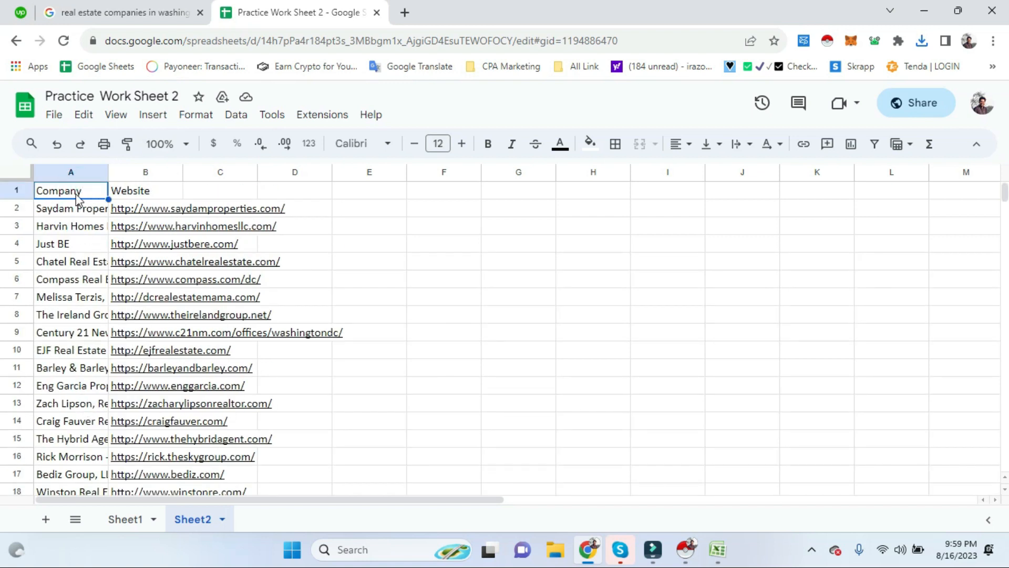
pyautogui.click(116, 115)
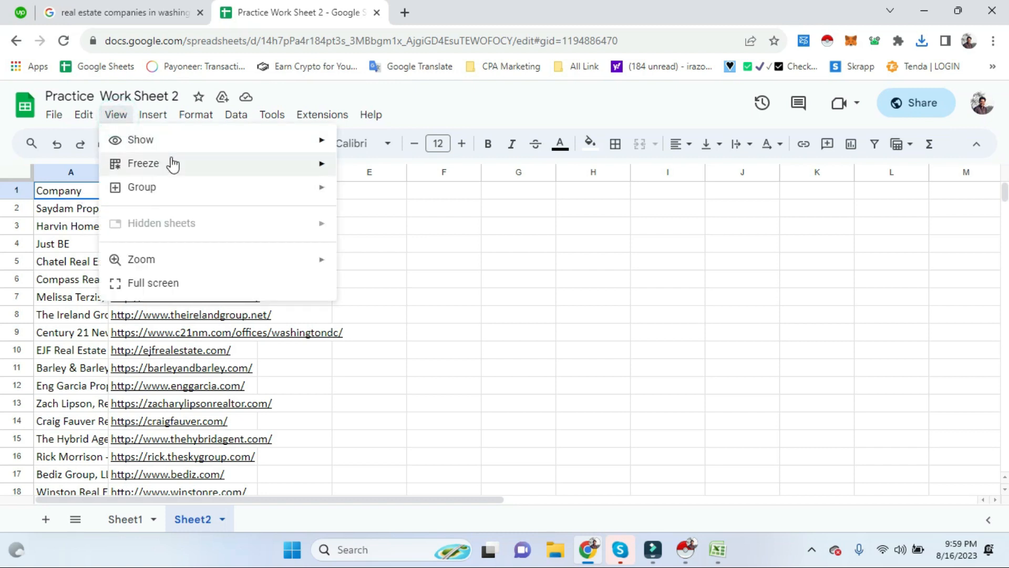
pyautogui.moveTo(282, 176)
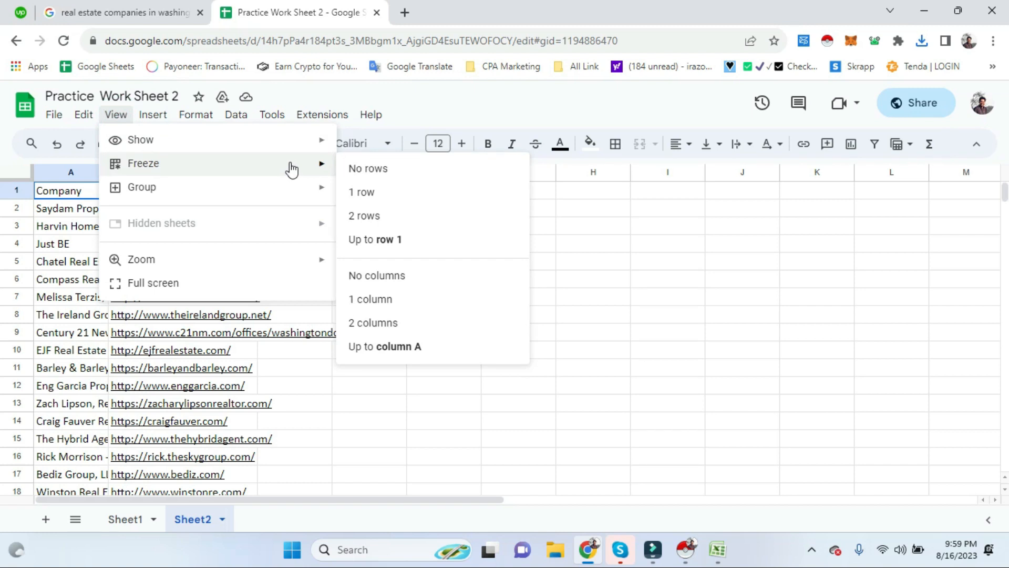
pyautogui.click(361, 193)
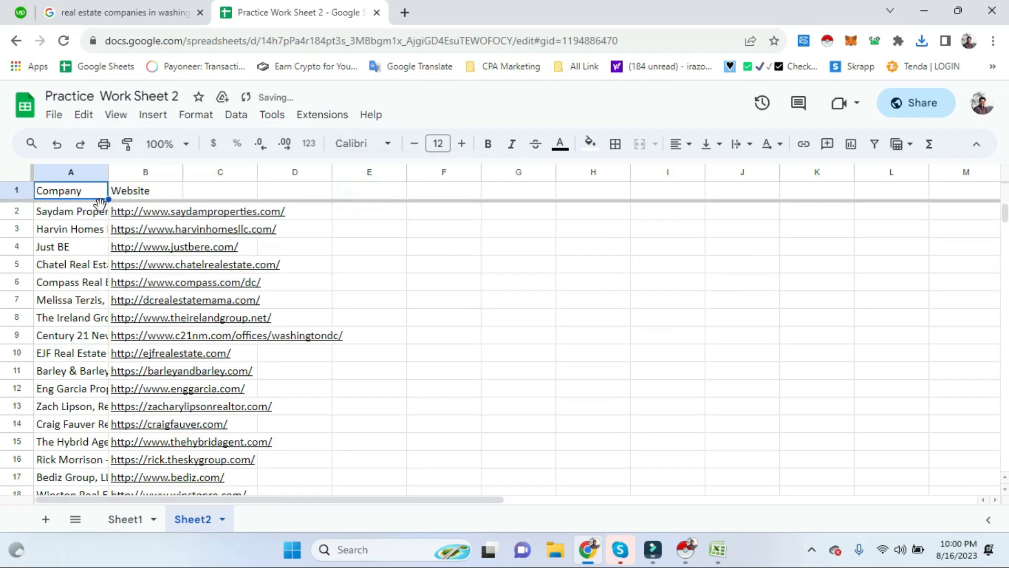
# - Paste the copied company names below the existing list, starting at cell A21
pyautogui.scroll(-6, 77, 311)
pyautogui.scroll(1, 78, 319)
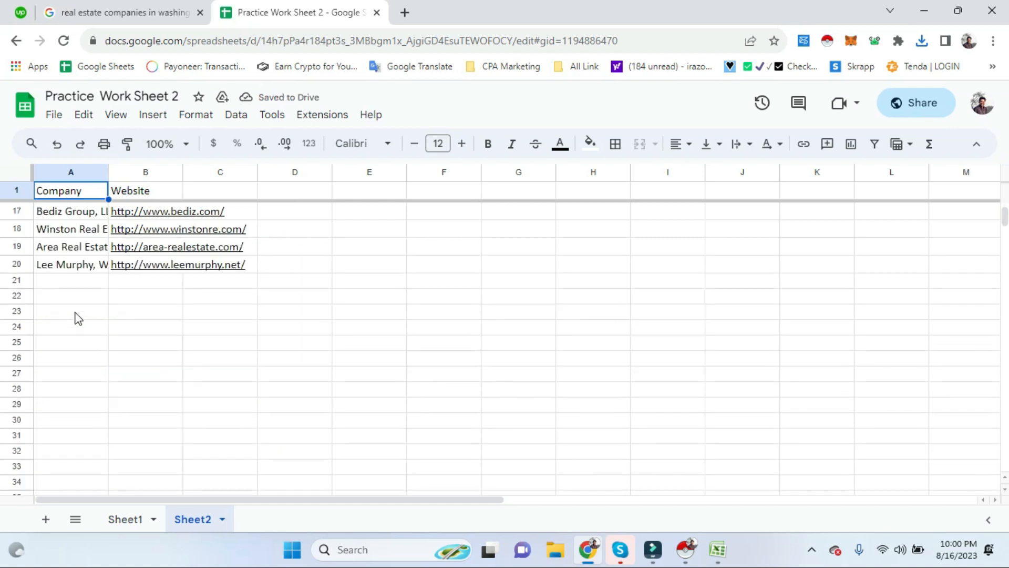
pyautogui.click(75, 284)
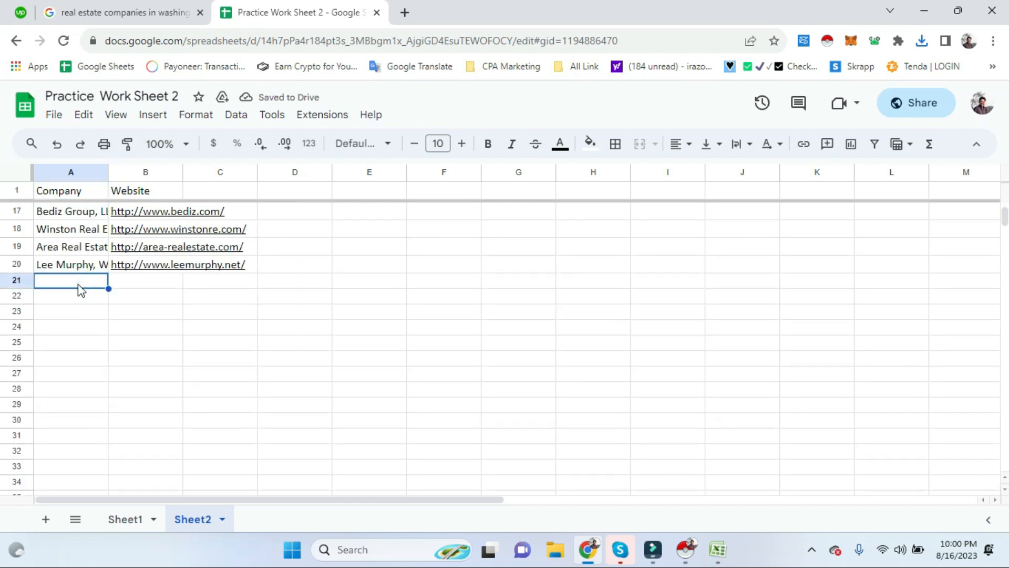
pyautogui.hotkey('ctrl', 'v')
# - Widen and copy website column G in Excel's google (2) workbook, and paste it into Sheet2 in Chrome starting at cell B21
pyautogui.click(135, 285)
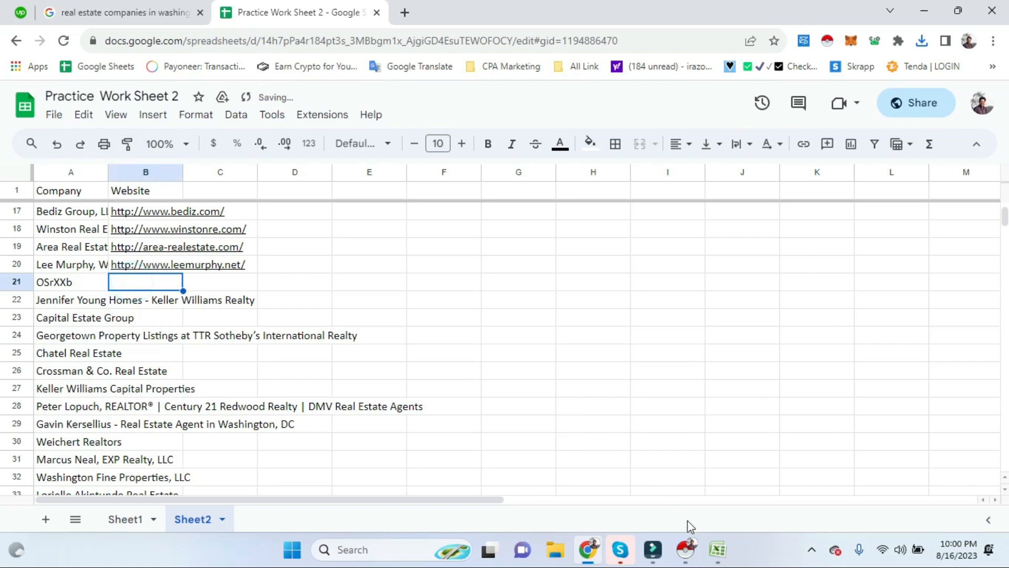
pyautogui.moveTo(714, 548)
pyautogui.click(822, 468)
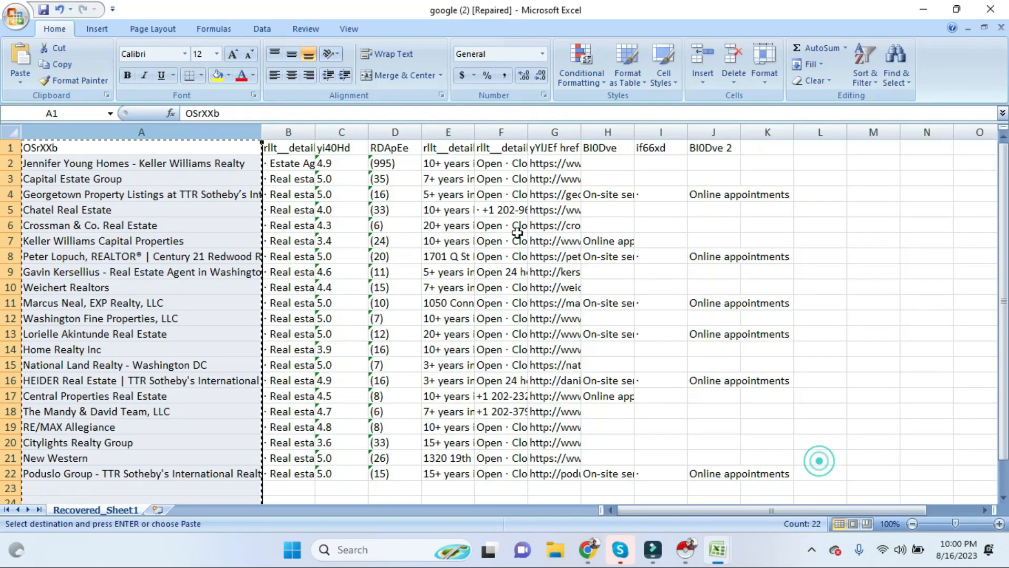
pyautogui.moveTo(581, 131); pyautogui.dragTo(707, 132)
pyautogui.click(600, 132)
pyautogui.hotkey('ctrl', 'c')
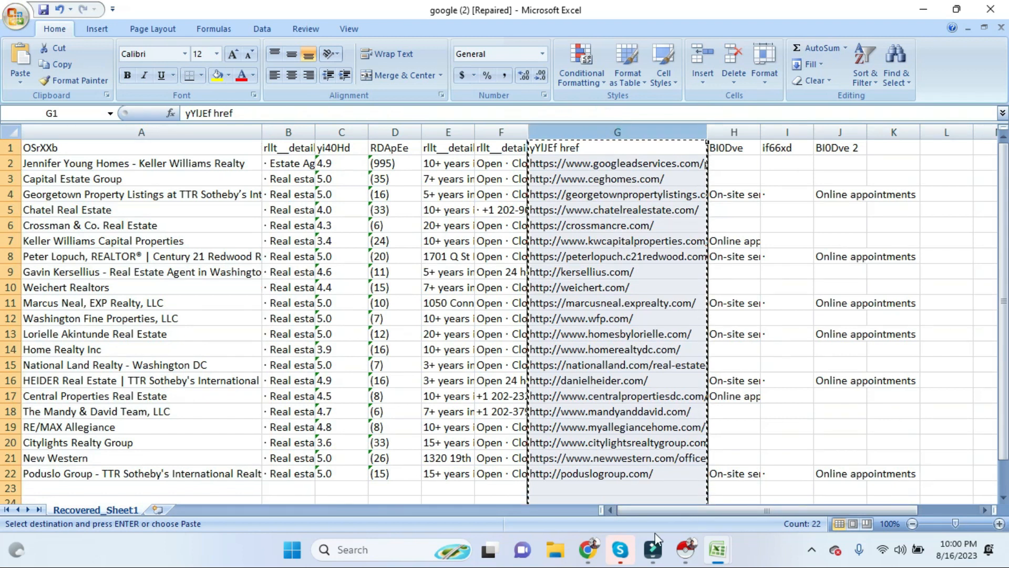
pyautogui.click(589, 547)
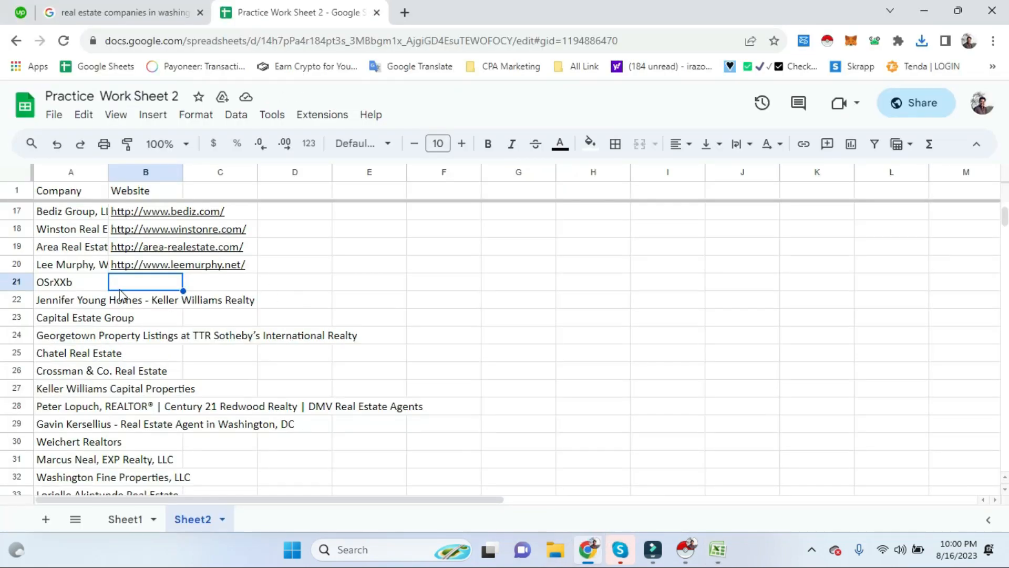
pyautogui.hotkey('ctrl', 'v')
# - Delete rows 21 and 22, which hold the pasted column headers and the sponsored googleadservices listing
pyautogui.moveTo(79, 286); pyautogui.dragTo(90, 303)
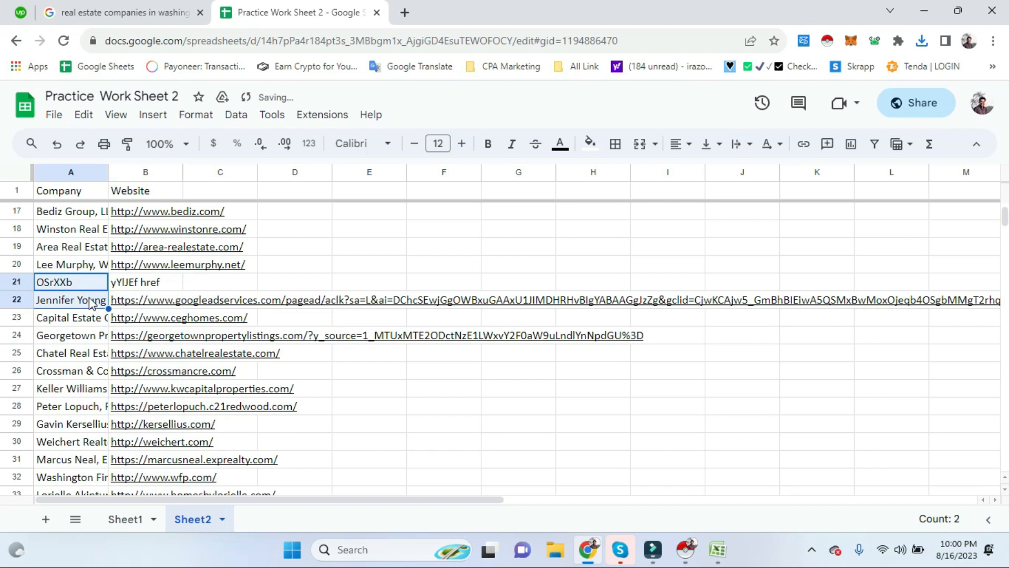
pyautogui.rightClick(90, 303)
pyautogui.click(147, 345)
pyautogui.click(382, 271)
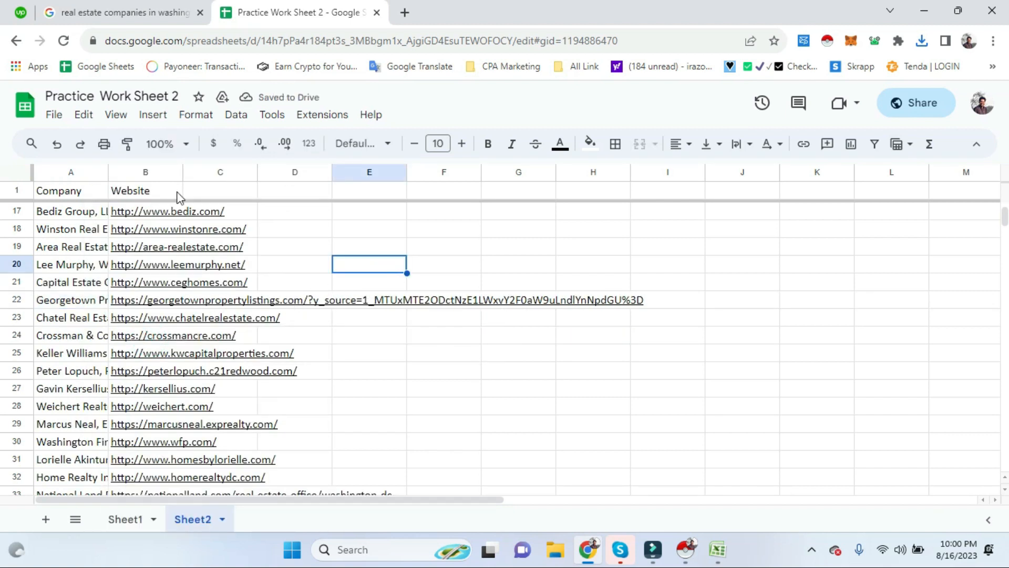
# - Widen the Website column to fit most of the addresses and select the first empty cell below the list, A41
pyautogui.click(145, 169)
pyautogui.click(463, 282)
pyautogui.moveTo(182, 171); pyautogui.dragTo(333, 173)
pyautogui.click(485, 318)
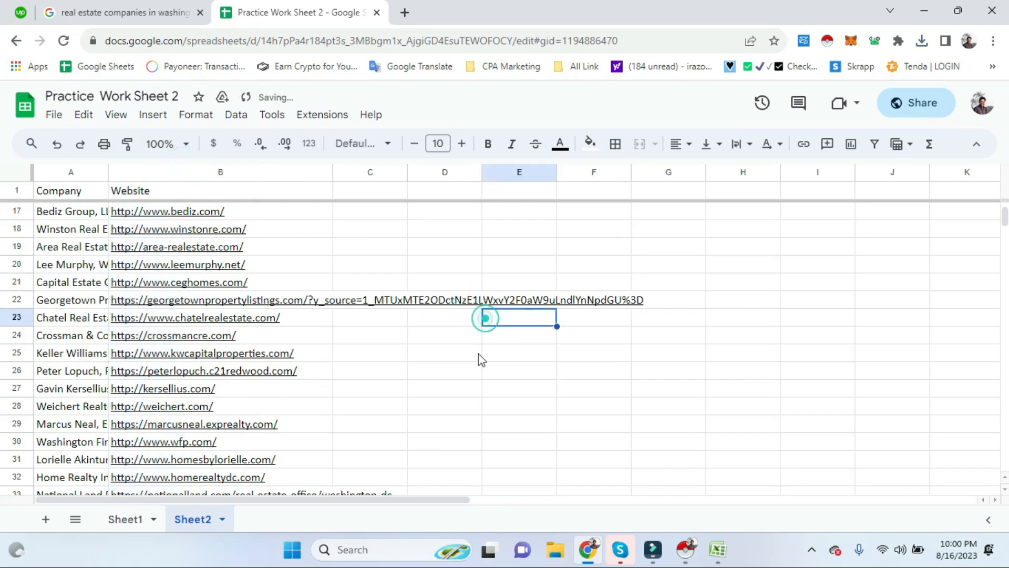
pyautogui.scroll(-5, 406, 375)
pyautogui.click(83, 347)
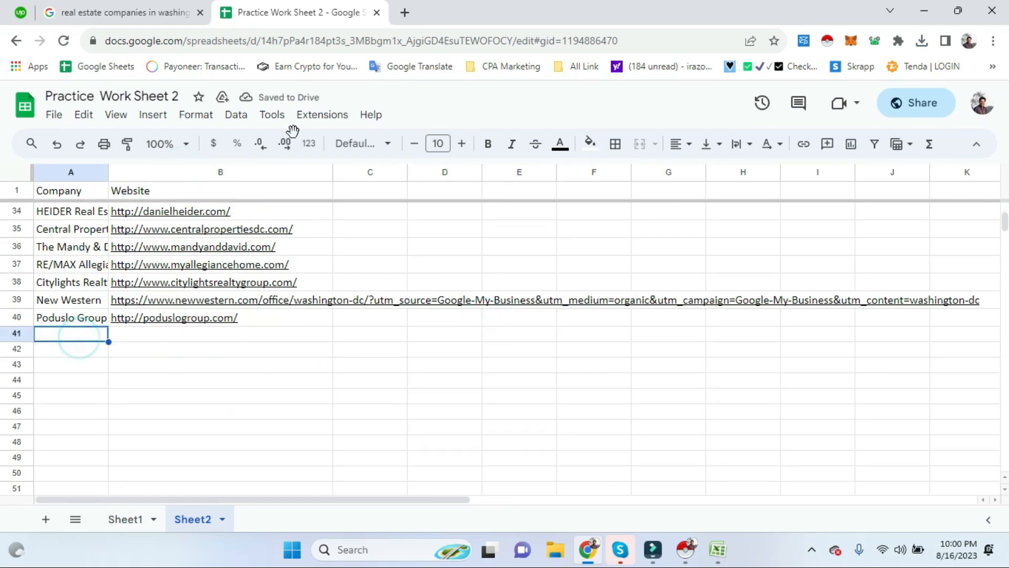
# - Return to the Google results for real estate companies in washington dc and go to page 4
pyautogui.click(121, 12)
pyautogui.scroll(-5, 179, 465)
pyautogui.scroll(-10, 179, 465)
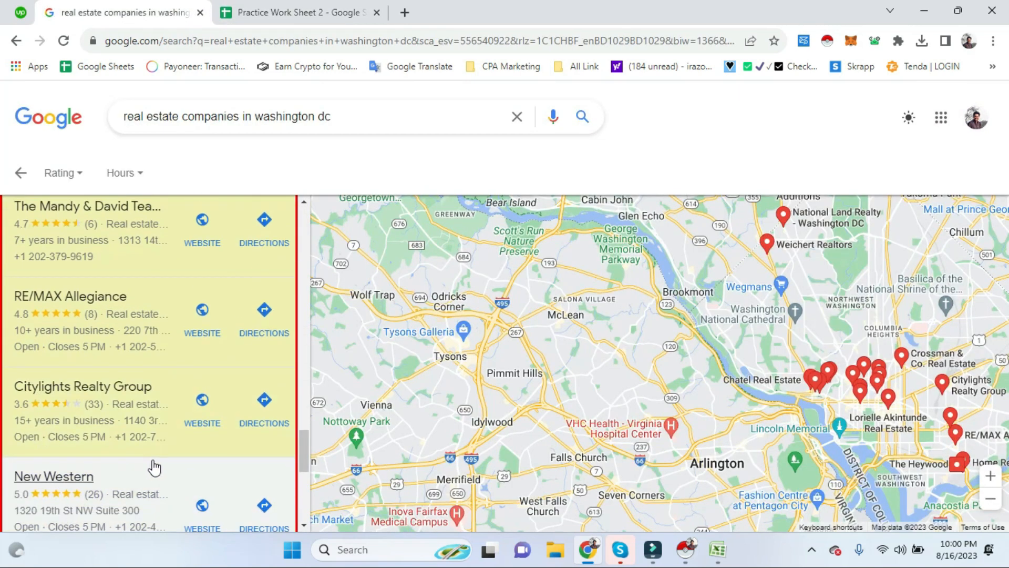
pyautogui.click(130, 380)
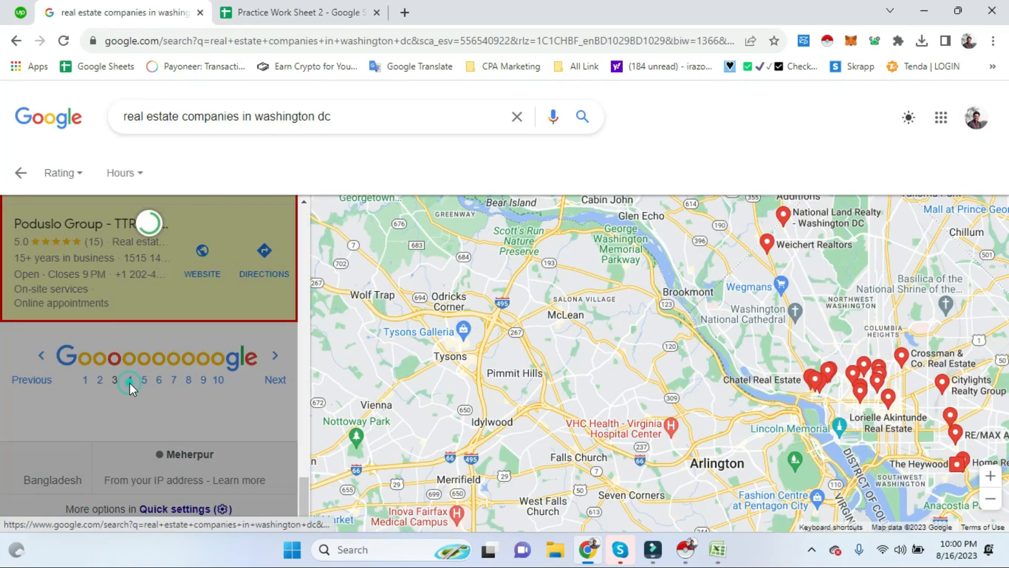
pyautogui.moveTo(718, 550)
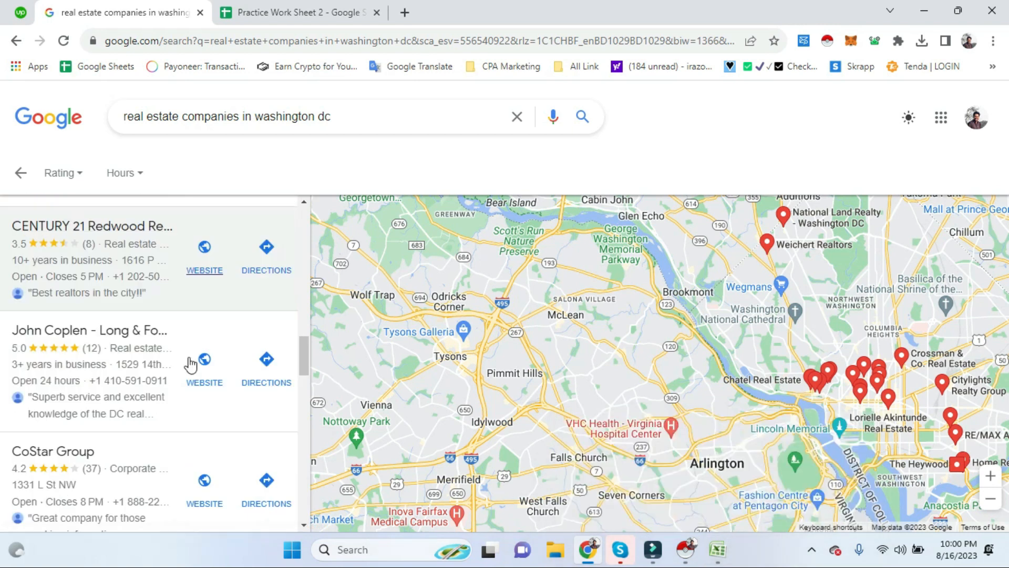
pyautogui.scroll(-2, 167, 389)
# - Close the google (1) and google (2) workbooks in Excel without saving or keeping the clipboard data, and select cell A41 on Sheet2 again
pyautogui.click(301, 12)
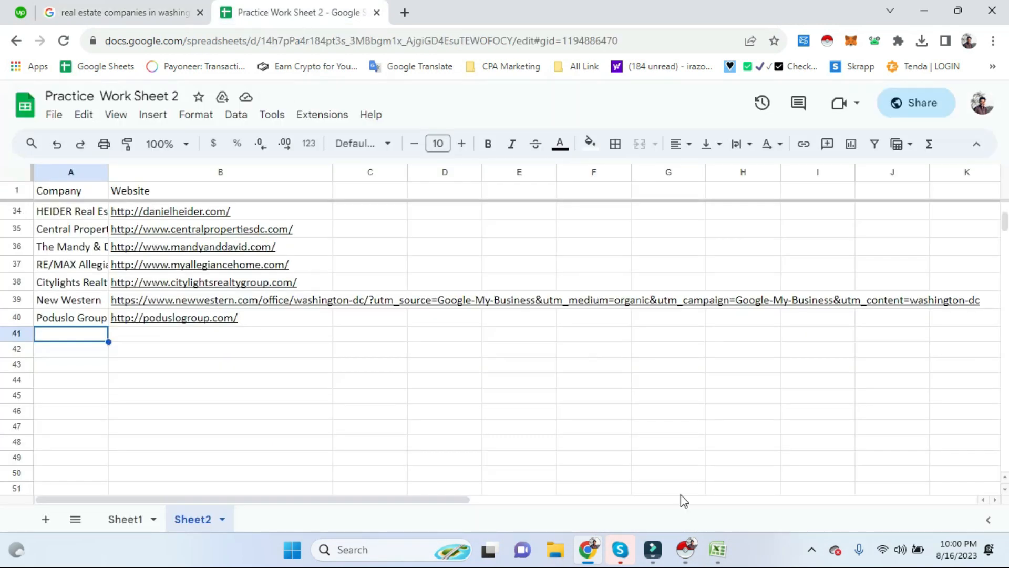
pyautogui.moveTo(717, 549)
pyautogui.click(667, 453)
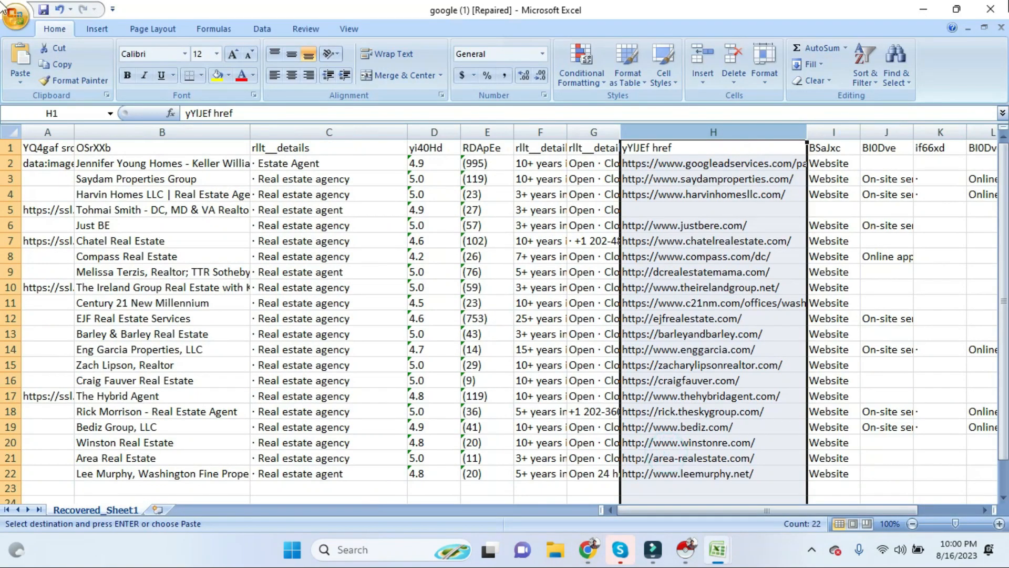
pyautogui.click(999, 9)
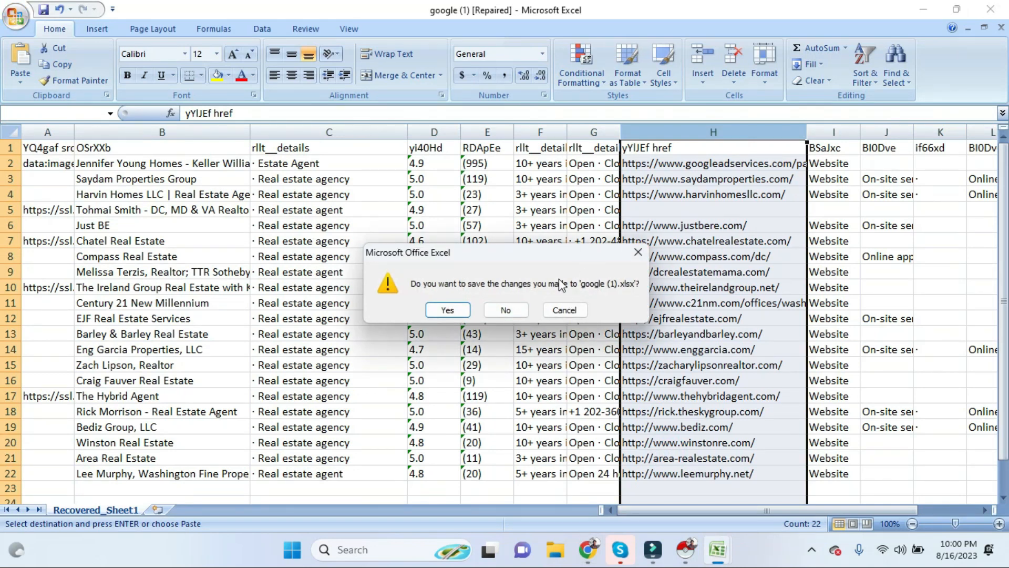
pyautogui.click(520, 315)
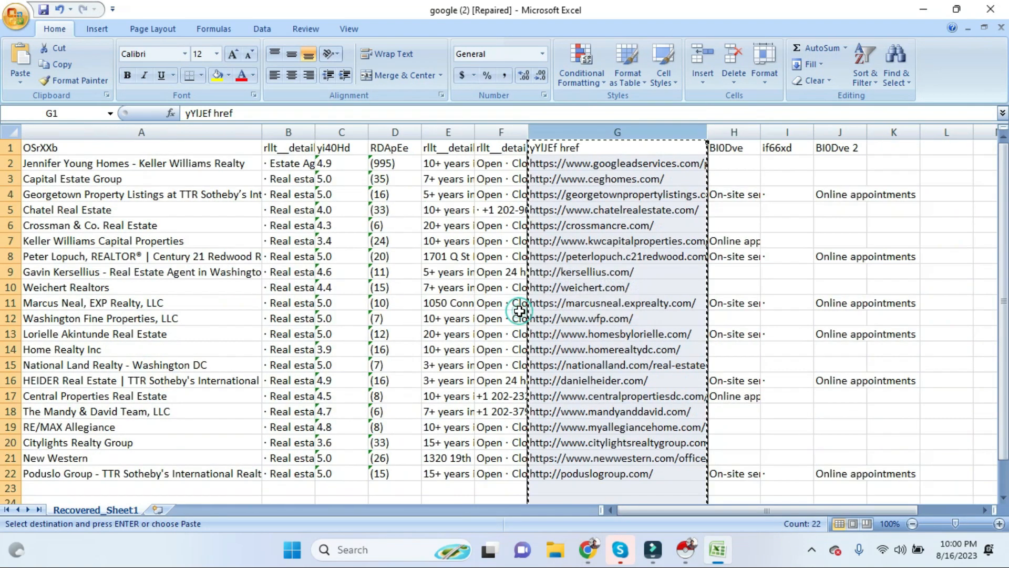
pyautogui.click(504, 312)
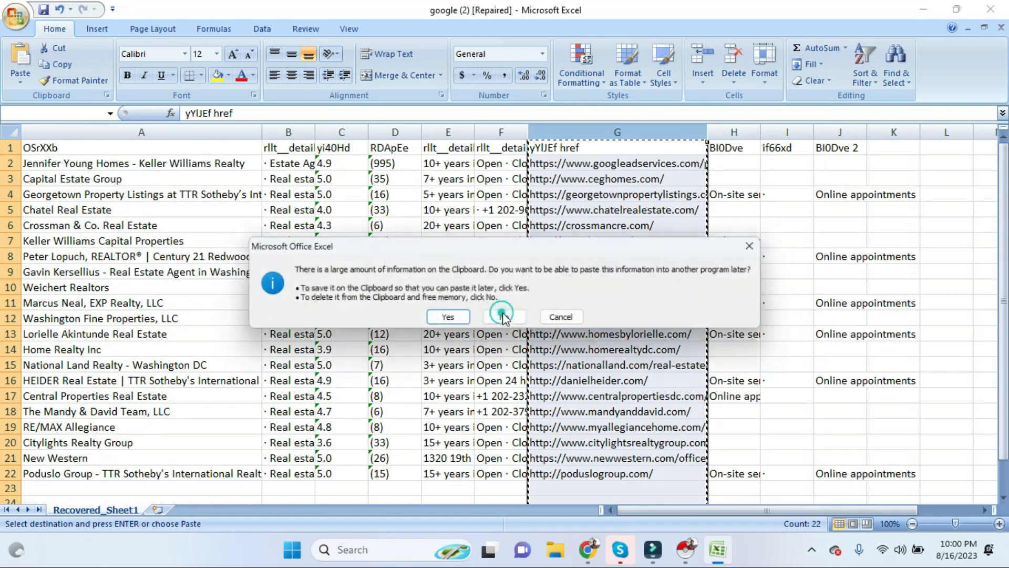
pyautogui.click(503, 317)
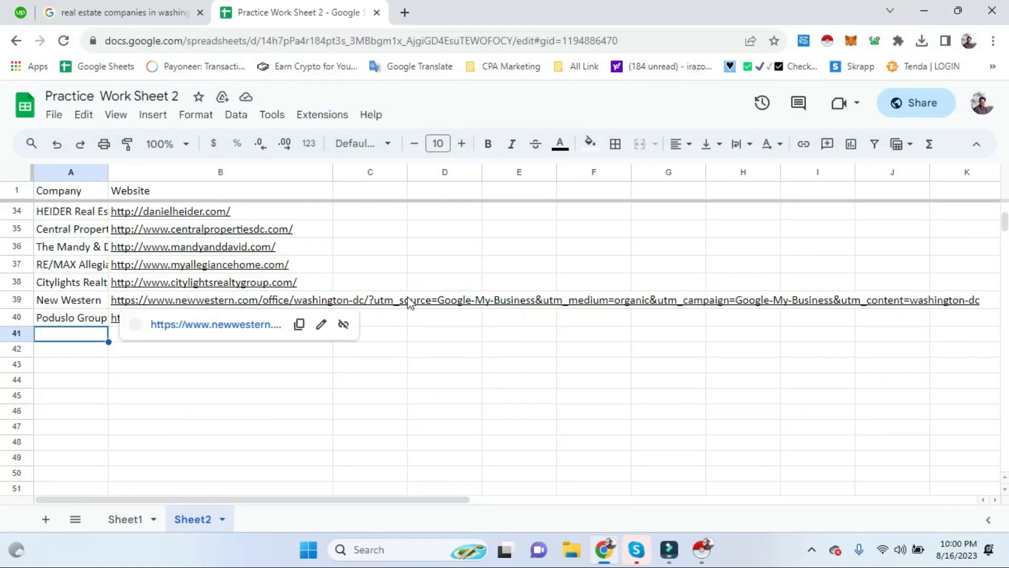
pyautogui.click(465, 375)
pyautogui.click(95, 333)
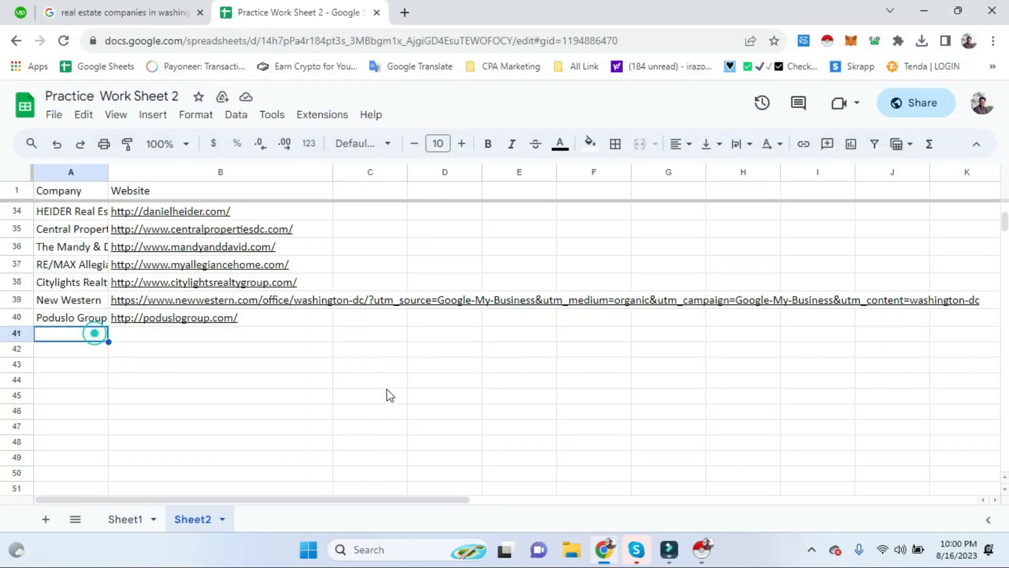
# - Return to page 4 of the Google results and run Instant Data Scraper on its company listings
pyautogui.click(156, 12)
pyautogui.scroll(-5, 158, 473)
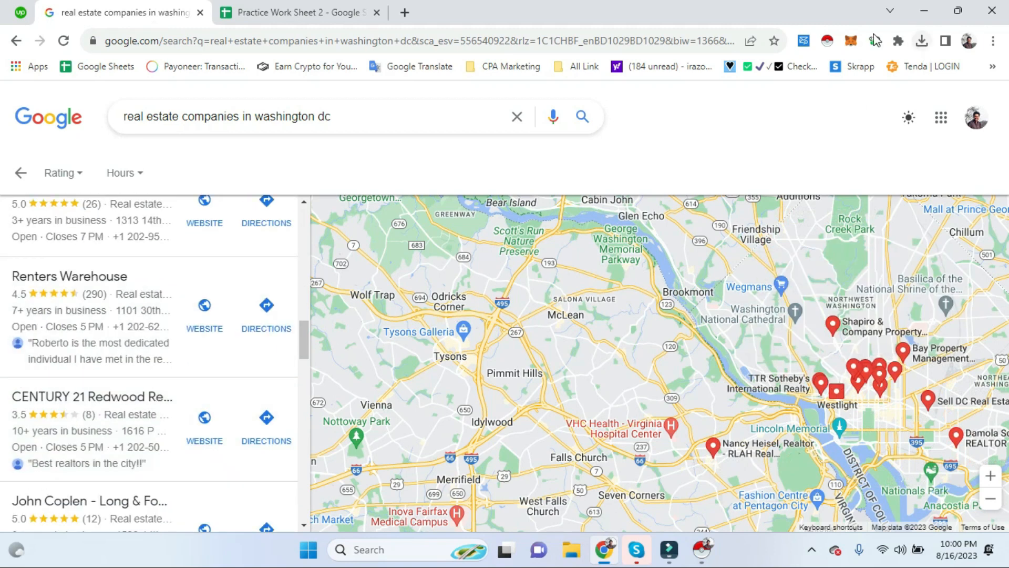
pyautogui.click(828, 41)
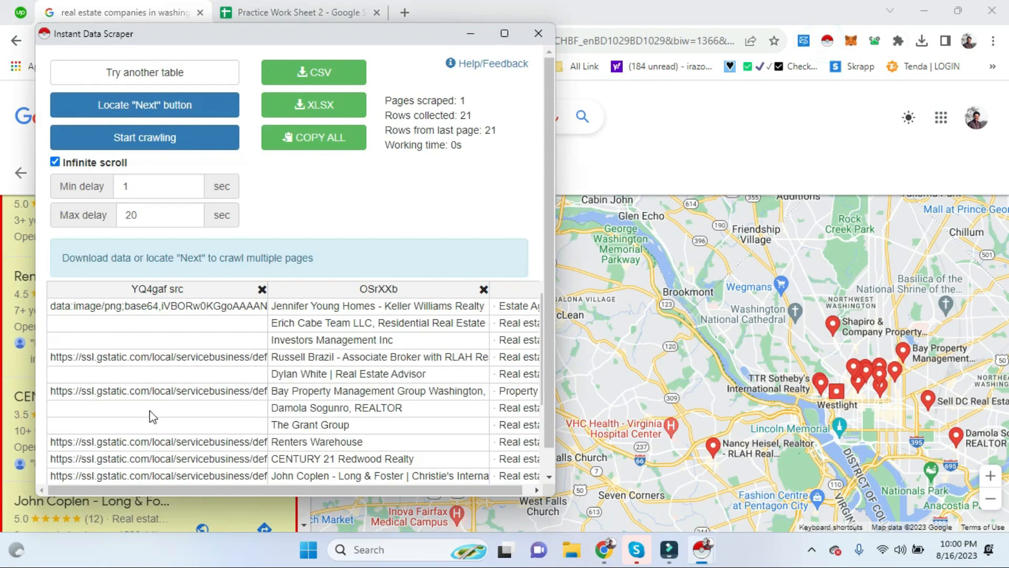
# - Download the scraped listings as XLSX and open google (3).xlsx in Excel, accepting recovery of its contents
pyautogui.click(342, 108)
pyautogui.click(702, 147)
pyautogui.click(922, 41)
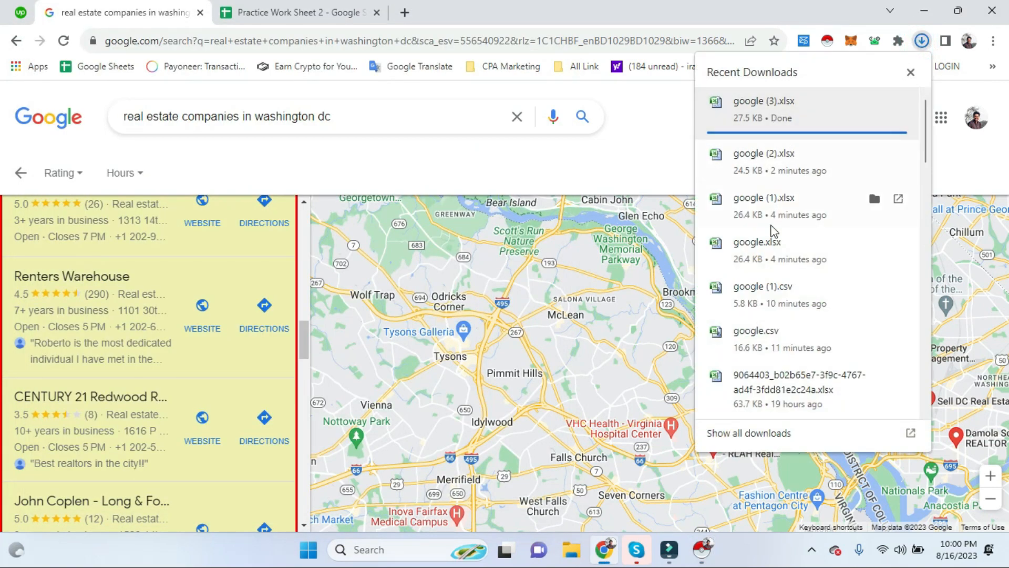
pyautogui.click(762, 108)
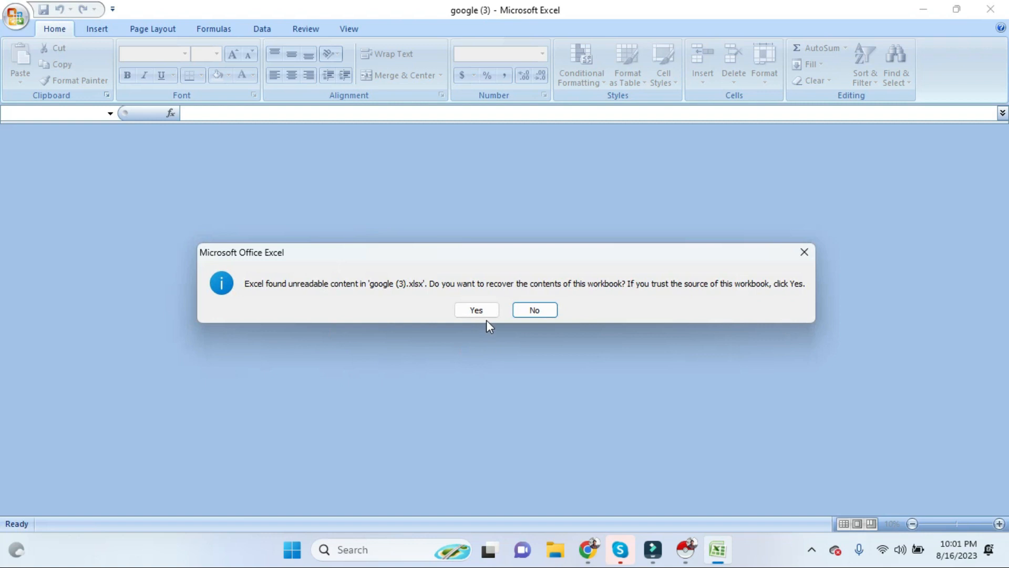
pyautogui.click(485, 311)
pyautogui.click(631, 331)
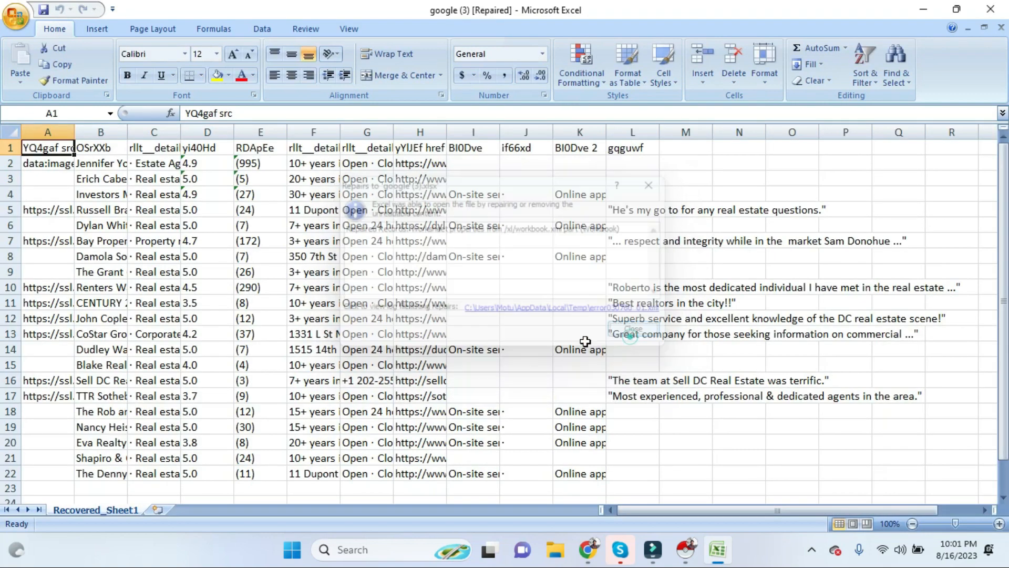
# - Widen the company name column B in google (3) and copy the whole column into Sheet2 starting at A41
pyautogui.moveTo(124, 135); pyautogui.dragTo(257, 135)
pyautogui.moveTo(158, 164); pyautogui.dragTo(195, 451)
pyautogui.moveTo(183, 161); pyautogui.dragTo(204, 470)
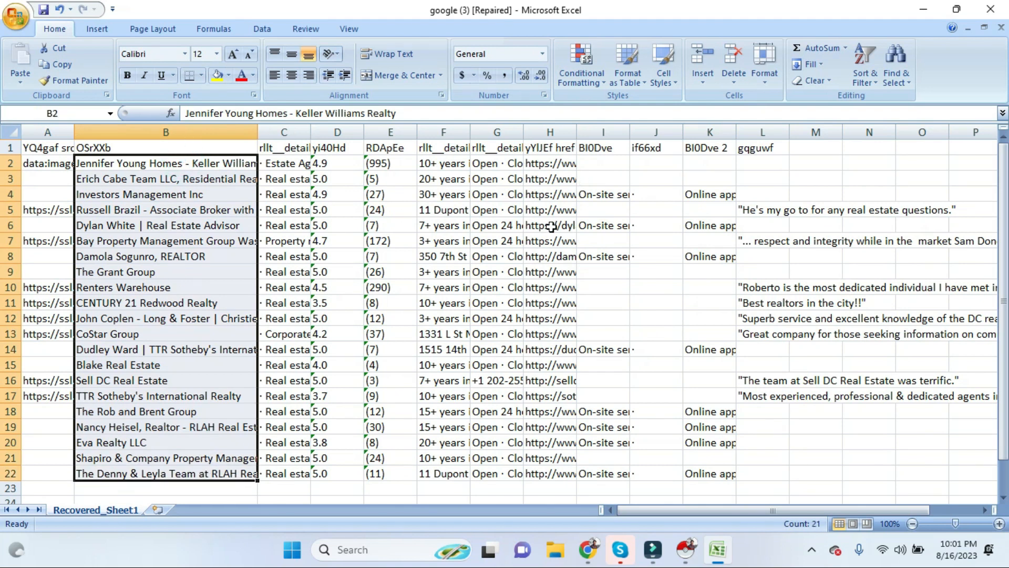
pyautogui.click(98, 176)
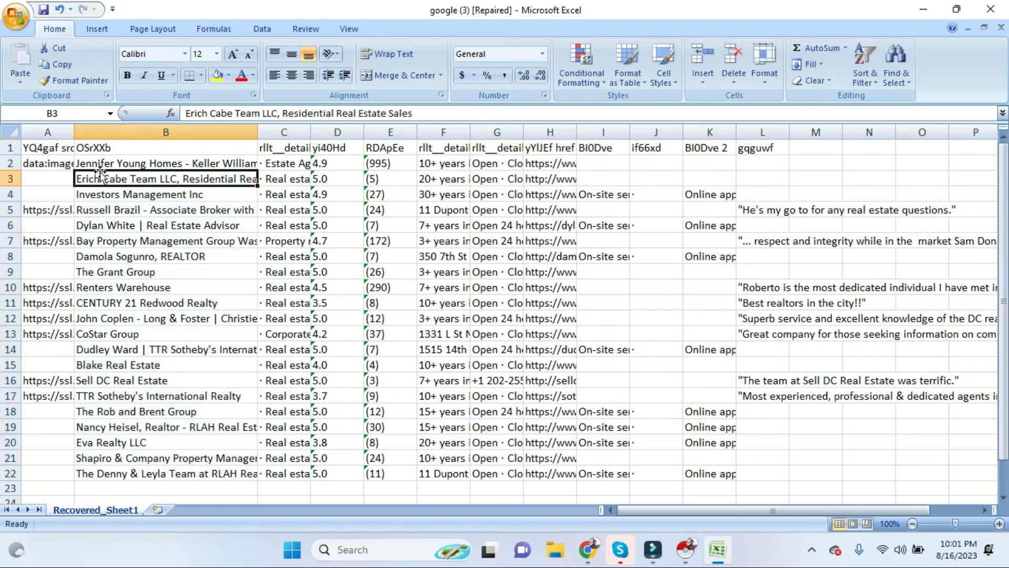
pyautogui.click(164, 132)
pyautogui.hotkey('ctrl', 'c')
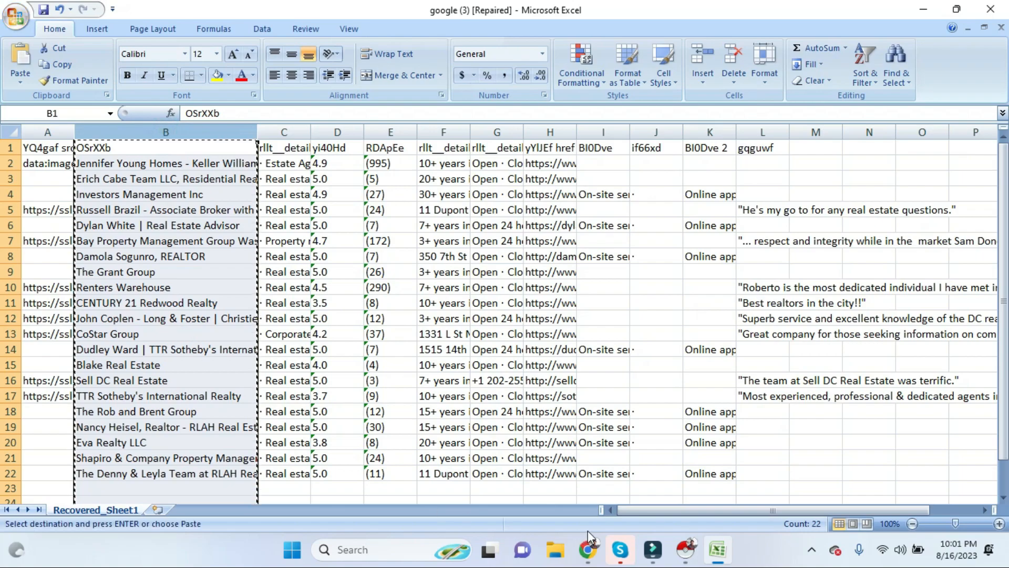
pyautogui.click(591, 550)
pyautogui.click(295, 12)
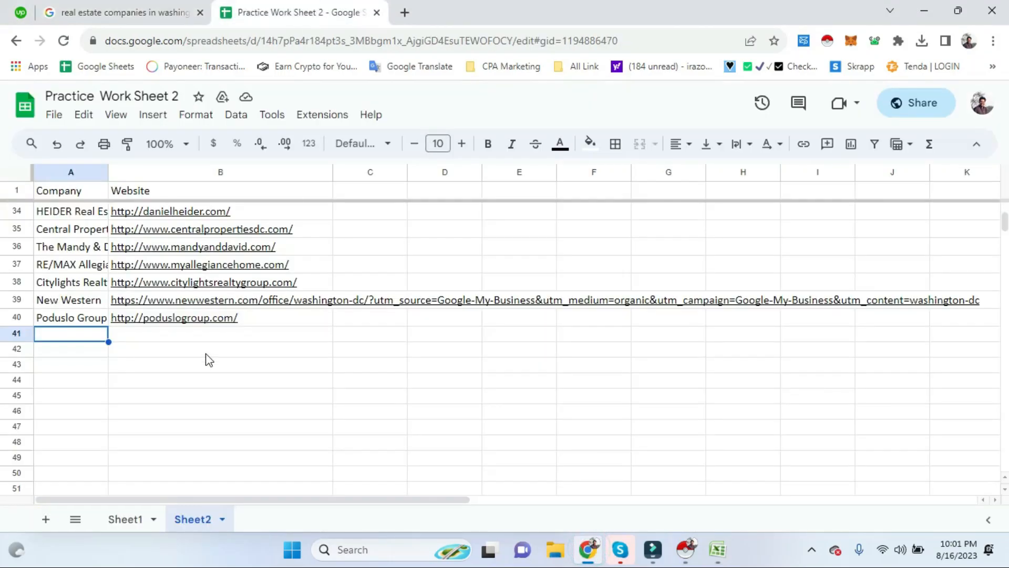
pyautogui.hotkey('ctrl', 'v')
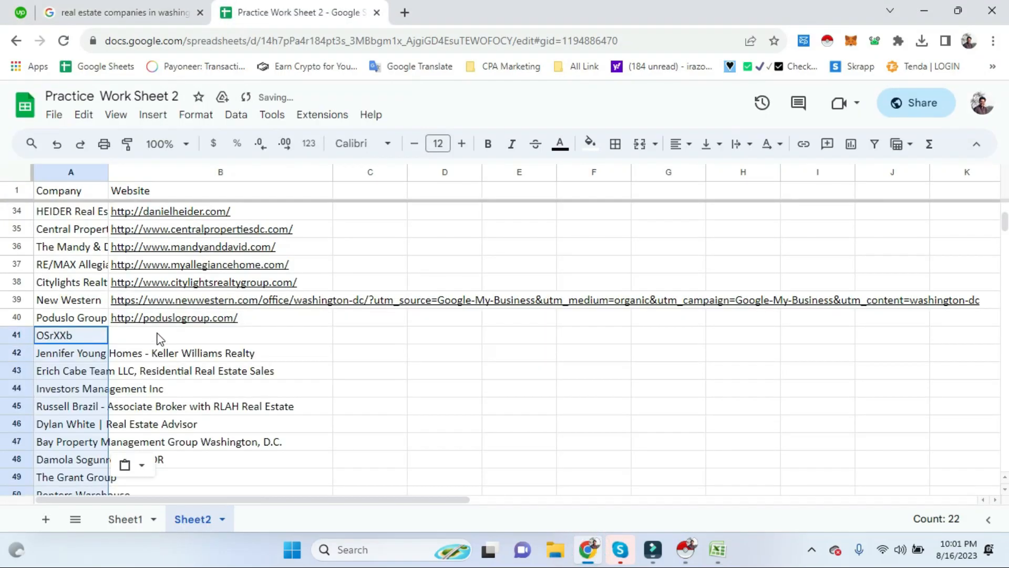
# - Widen website column H in google (3) and copy the whole column into Sheet2 starting at B41, beside the new names
pyautogui.click(156, 333)
pyautogui.hotkey('alt', 'Tab')
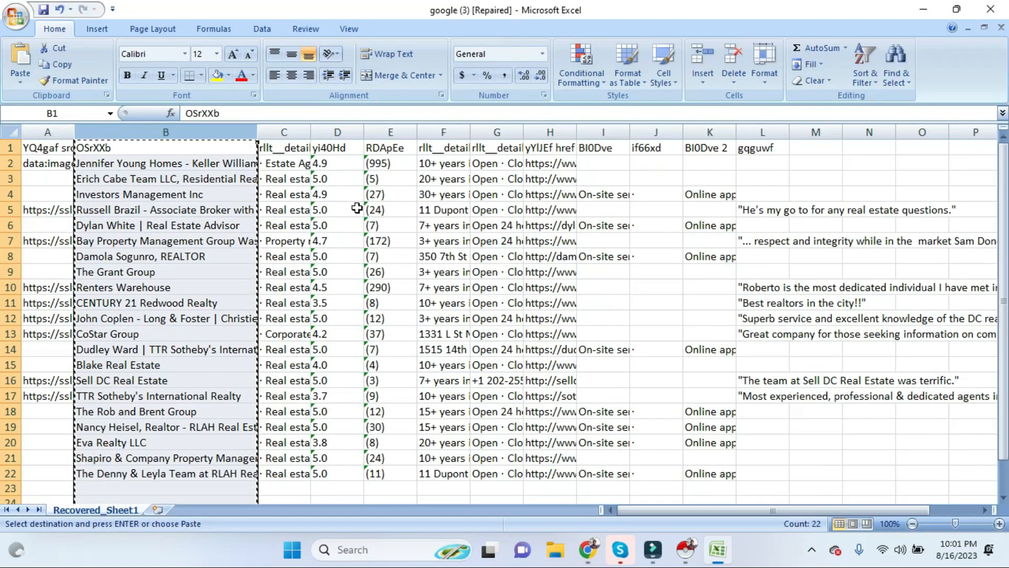
pyautogui.moveTo(576, 132); pyautogui.dragTo(713, 132)
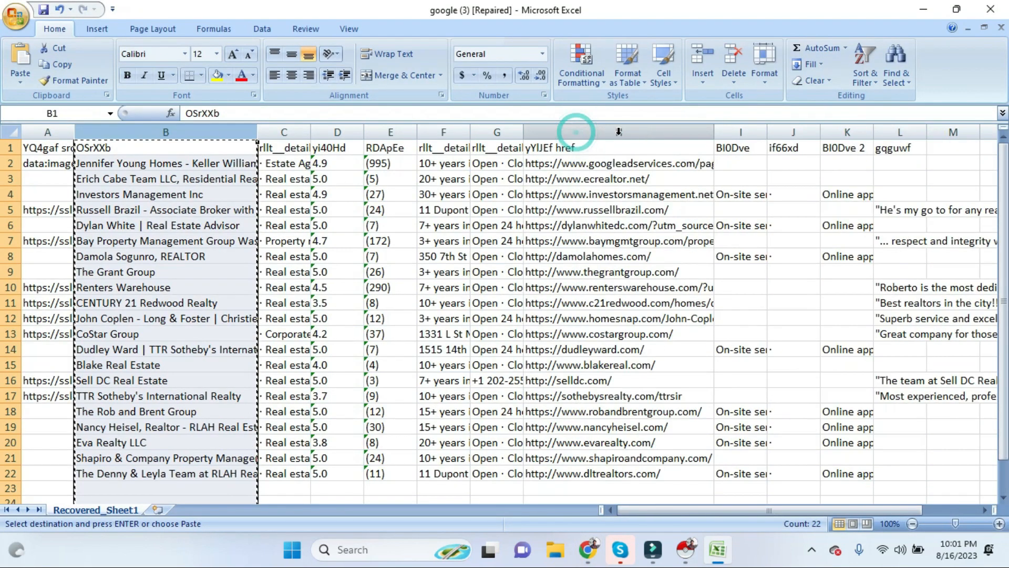
pyautogui.click(604, 129)
pyautogui.hotkey('ctrl', 'c')
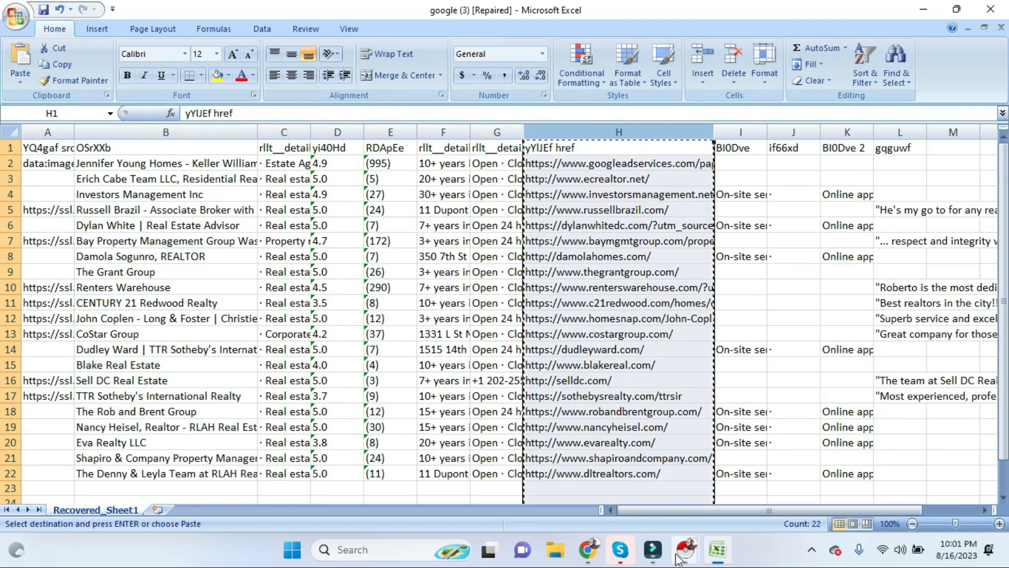
pyautogui.click(584, 552)
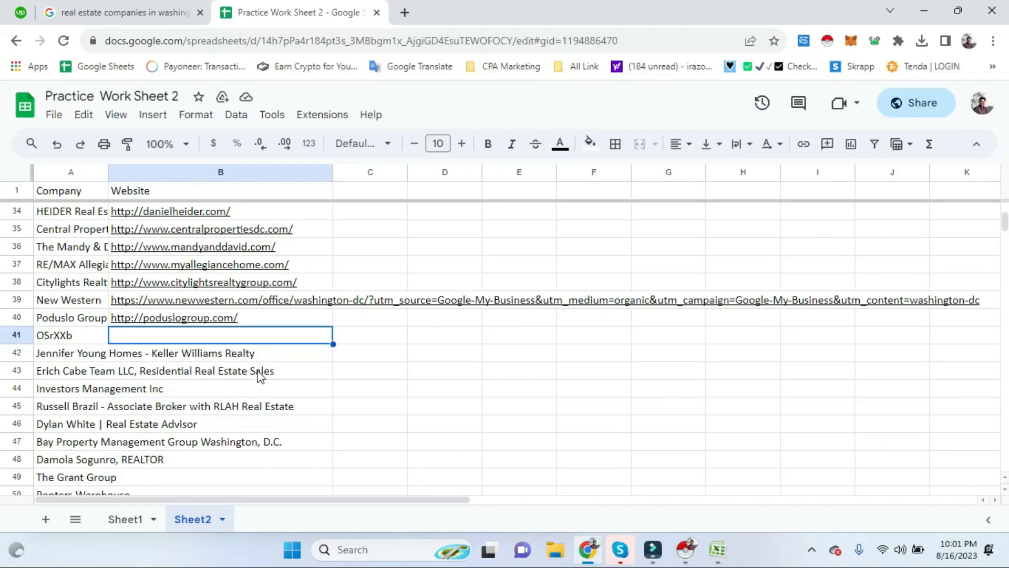
pyautogui.hotkey('ctrl', 'v')
# - Try pasting the website column from B42, one row below the start of the company names, and undo the paste
pyautogui.moveTo(56, 339); pyautogui.dragTo(142, 341)
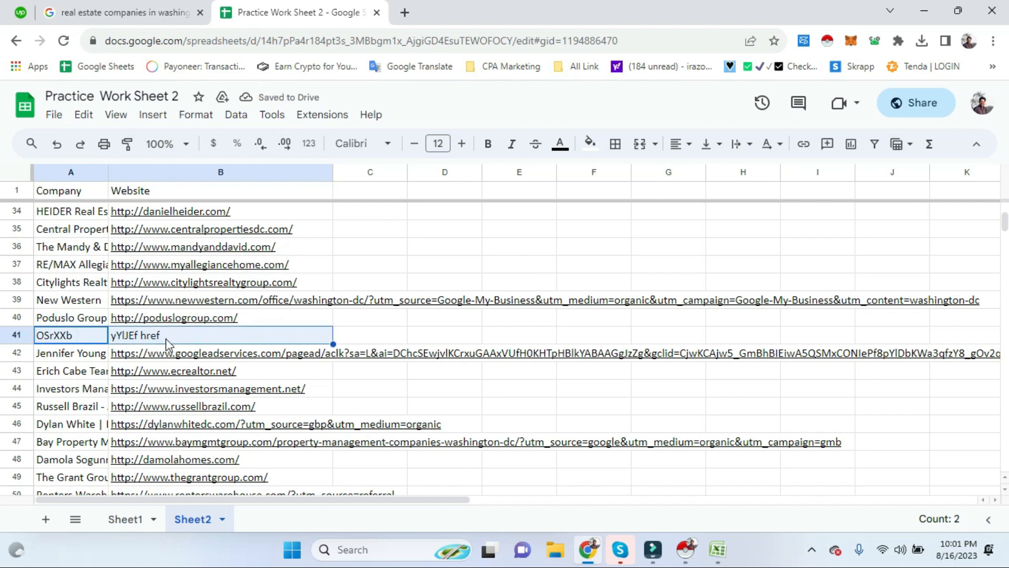
pyautogui.moveTo(66, 341); pyautogui.dragTo(239, 341)
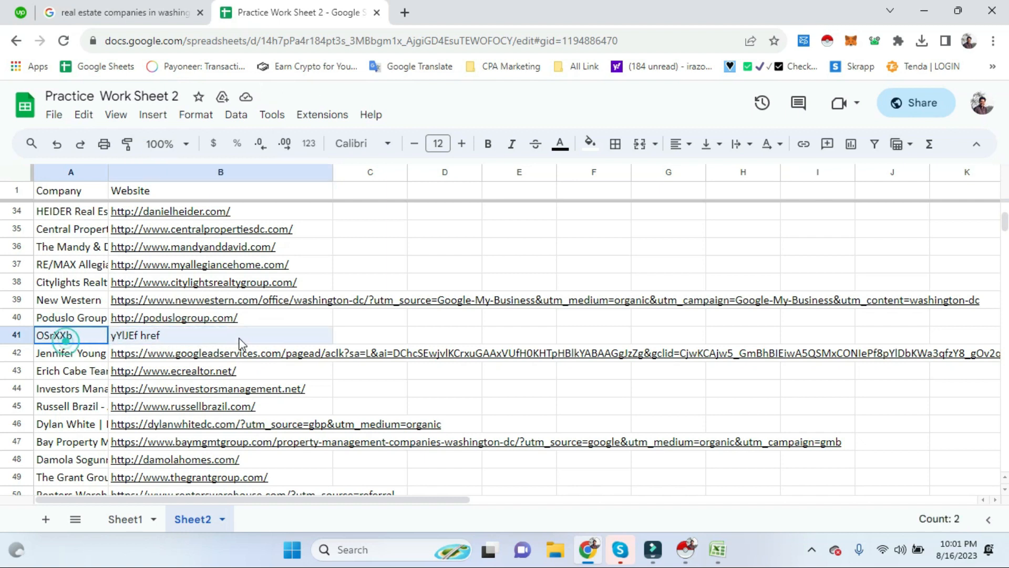
pyautogui.click(96, 360)
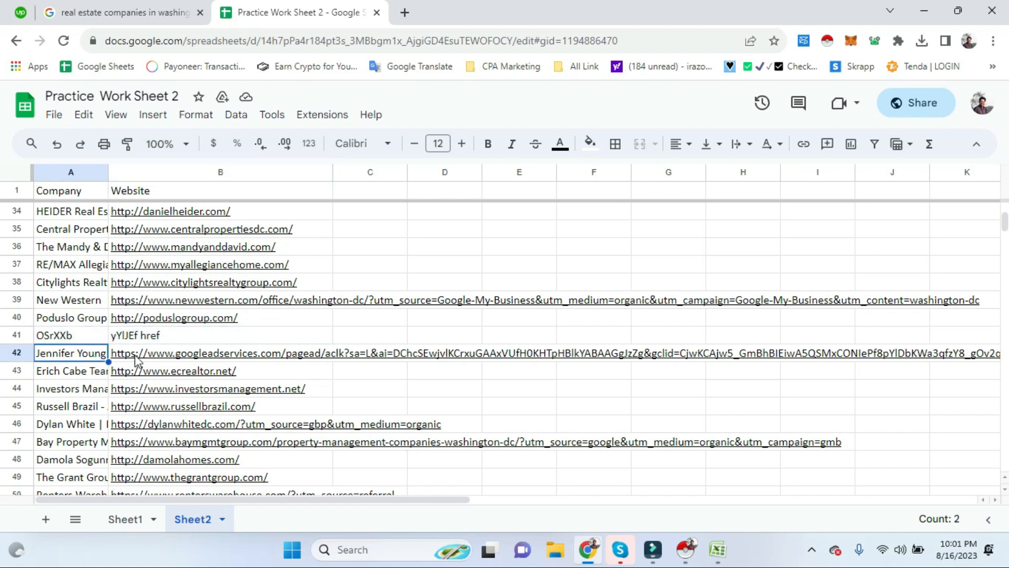
pyautogui.click(138, 353)
pyautogui.hotkey('ctrl', 'v')
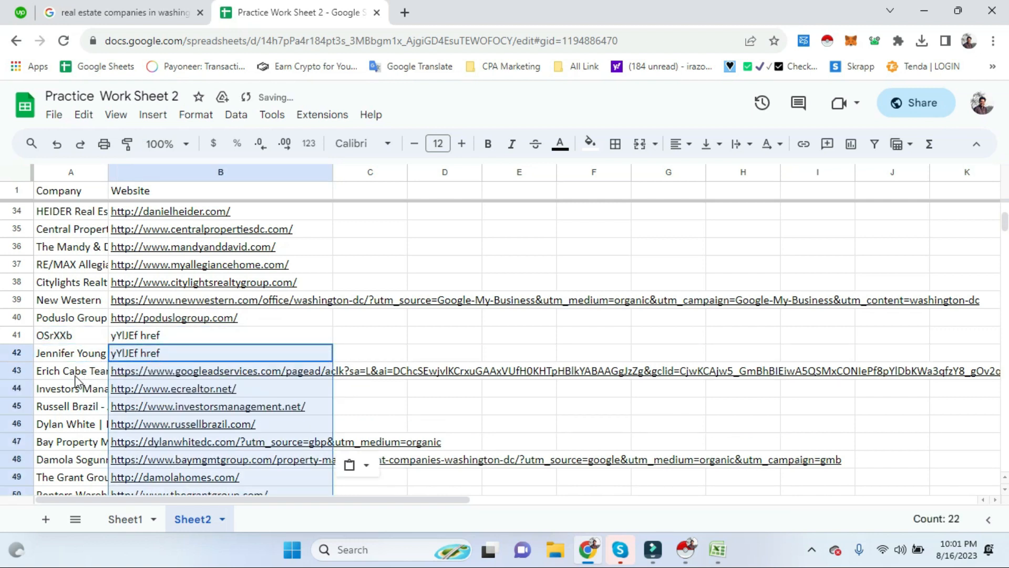
pyautogui.scroll(-2, 76, 380)
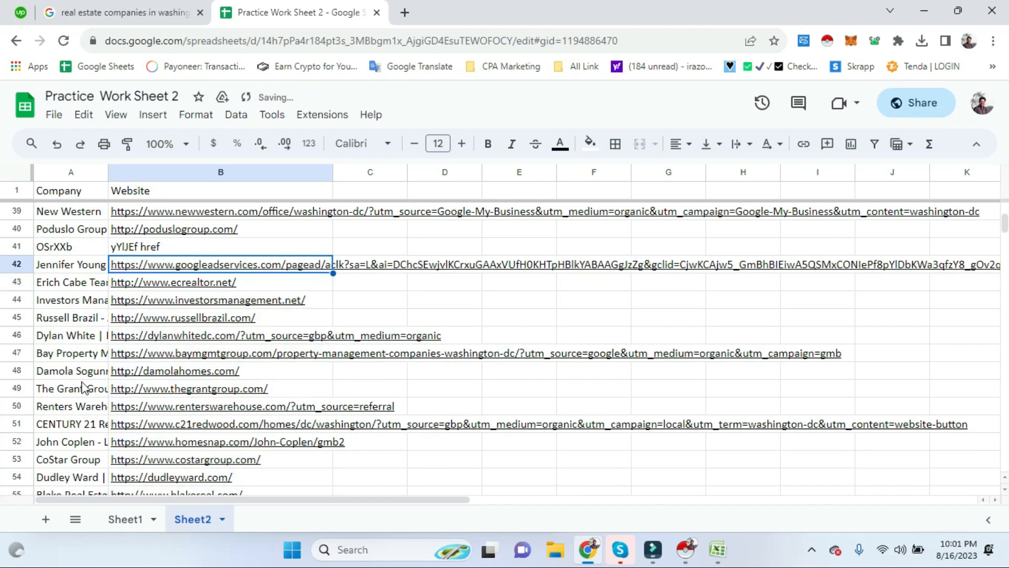
pyautogui.scroll(1, 87, 378)
# - Try clearing the newly pasted names and websites in A41:B72, and undo the deletion
pyautogui.click(74, 280)
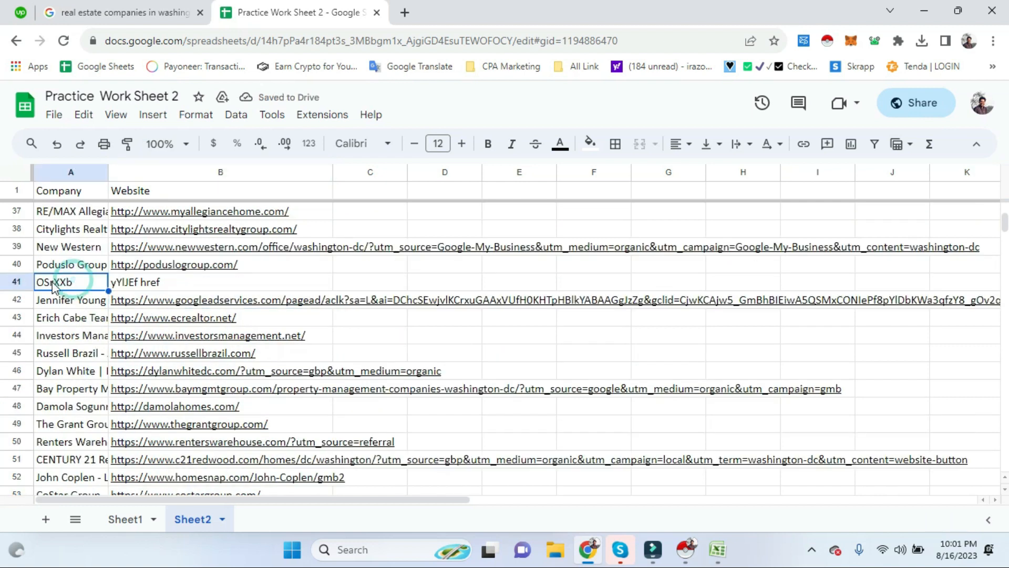
pyautogui.moveTo(77, 279); pyautogui.dragTo(279, 392)
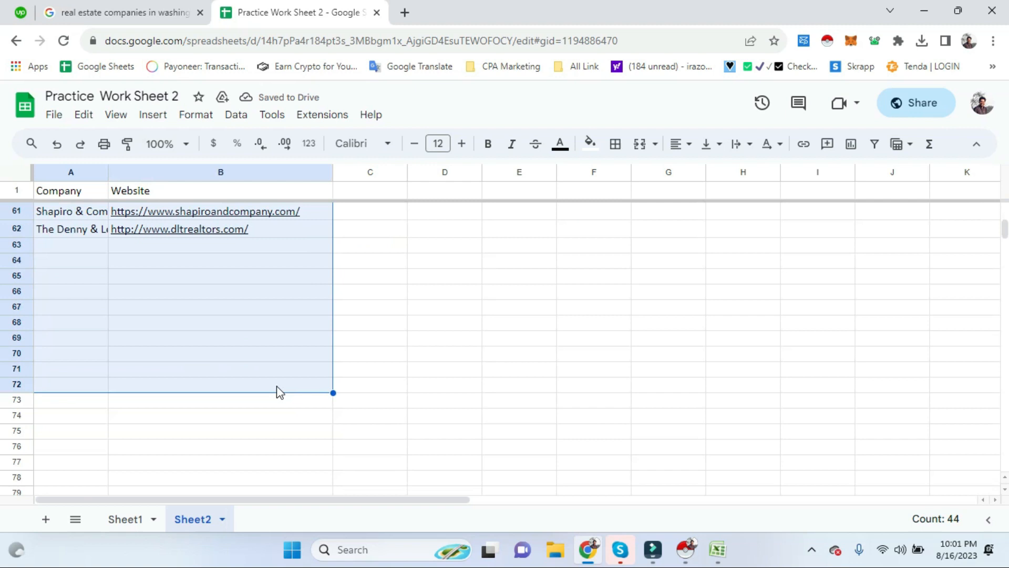
pyautogui.press('Delete')
pyautogui.write('\\')
pyautogui.click(263, 399)
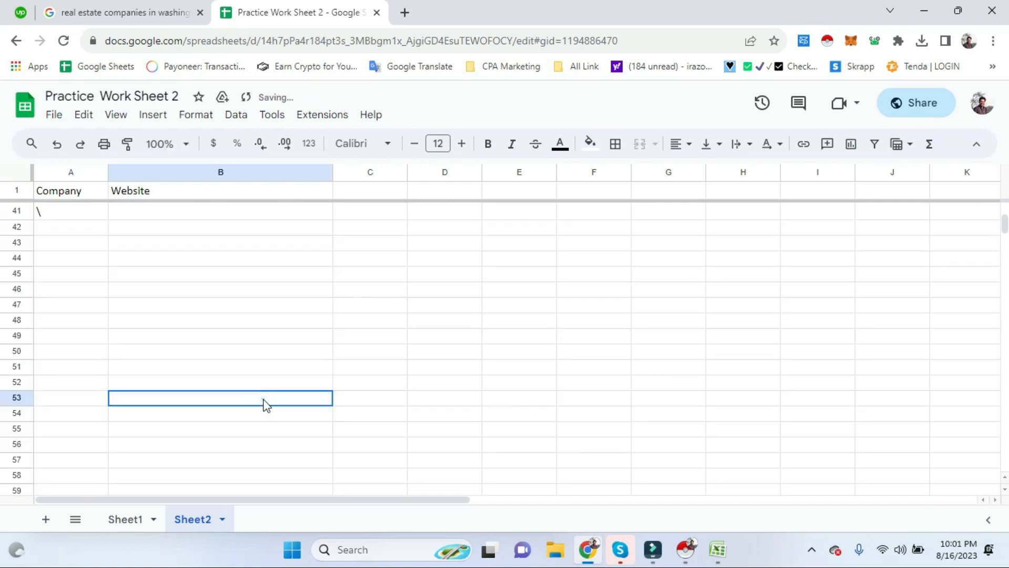
pyautogui.hotkey('ctrl', 'z')
pyautogui.scroll(7, 258, 378)
pyautogui.scroll(-4, 258, 377)
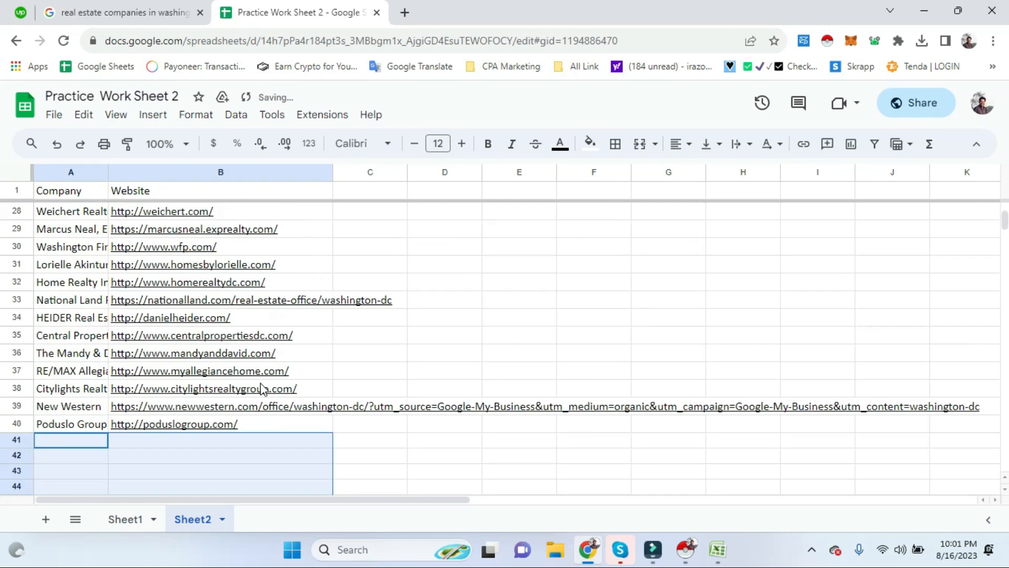
pyautogui.hotkey('ctrl', 'z')
pyautogui.scroll(-2, 318, 395)
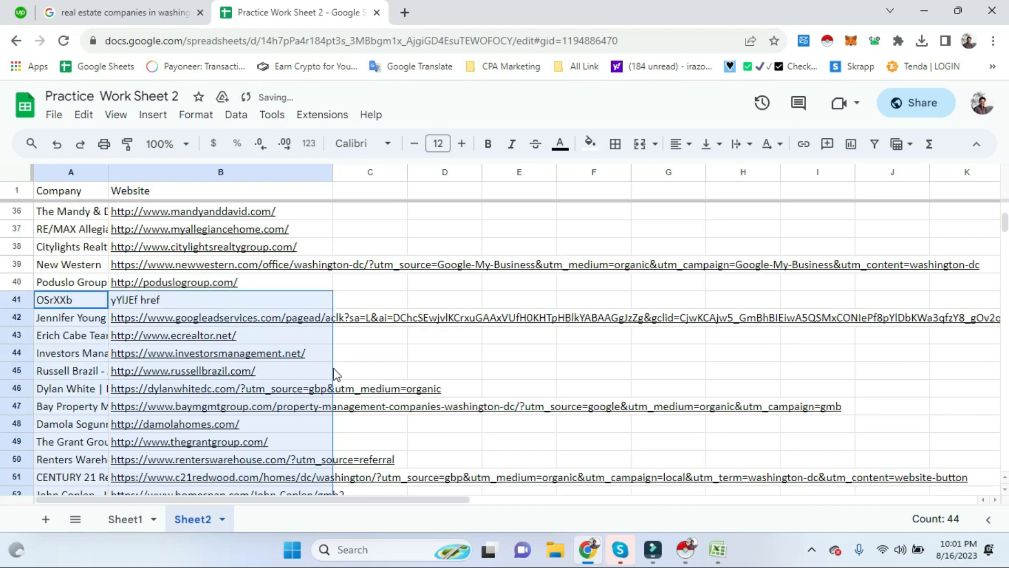
# - Undo the paste of the website column at B41, keeping only the new company names from A41 down
pyautogui.click(235, 303)
pyautogui.moveTo(184, 304); pyautogui.dragTo(244, 356)
pyautogui.scroll(-10, 211, 389)
pyautogui.scroll(12, 213, 372)
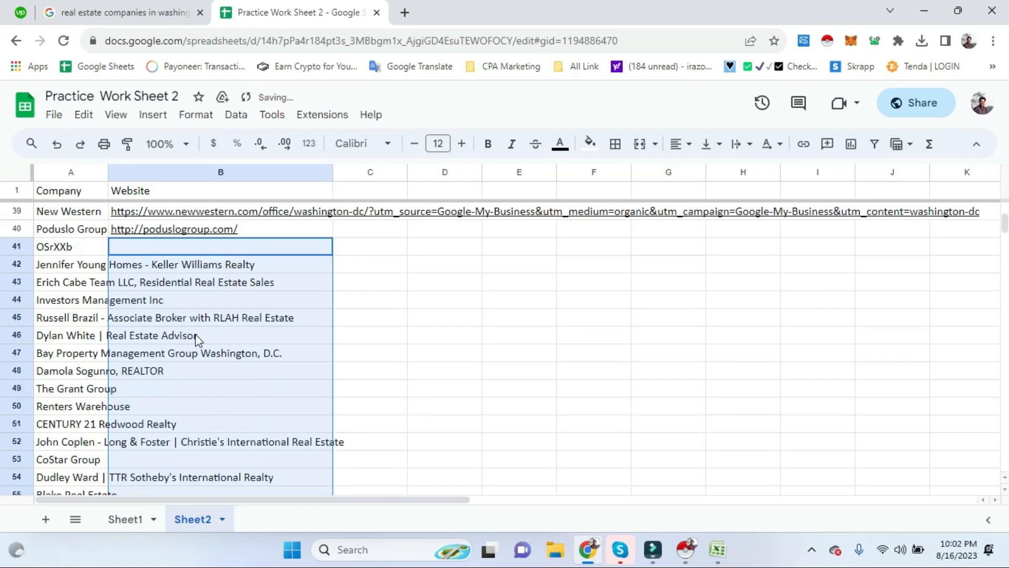
pyautogui.scroll(-2, 158, 341)
pyautogui.click(86, 337)
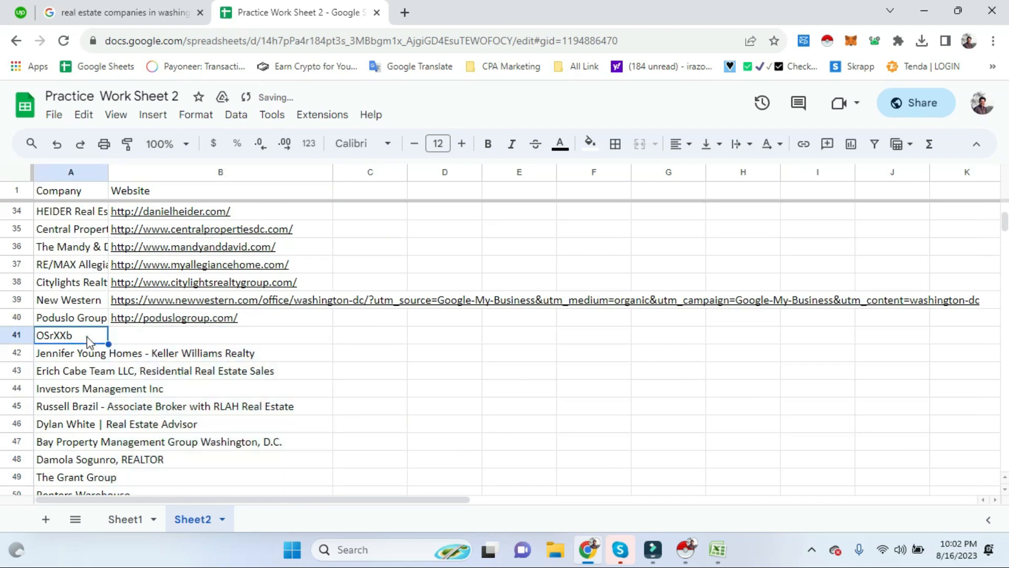
# - Paste the website column from B42 to compare its alignment with the last company names, and undo that paste
pyautogui.click(191, 337)
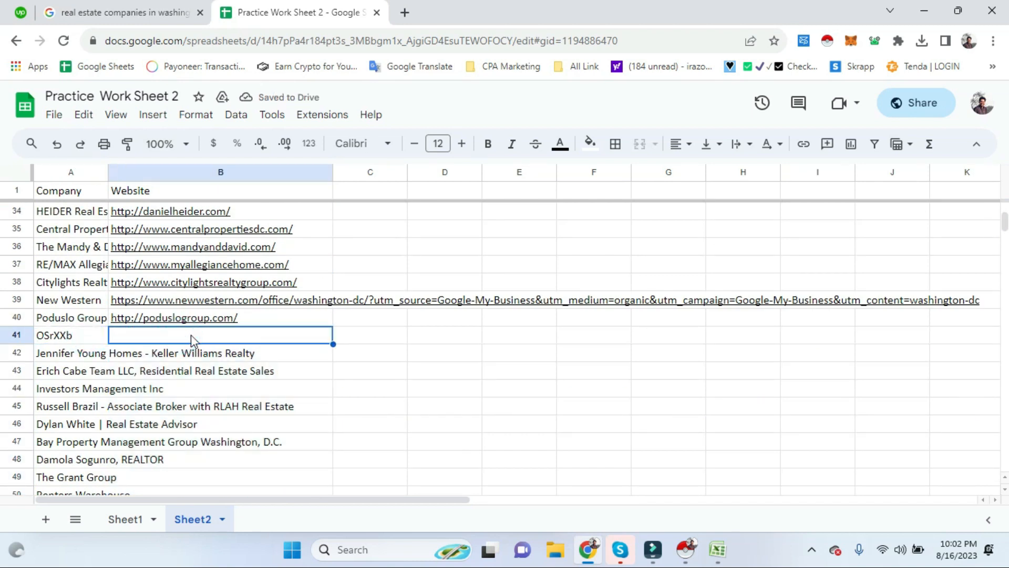
pyautogui.click(198, 357)
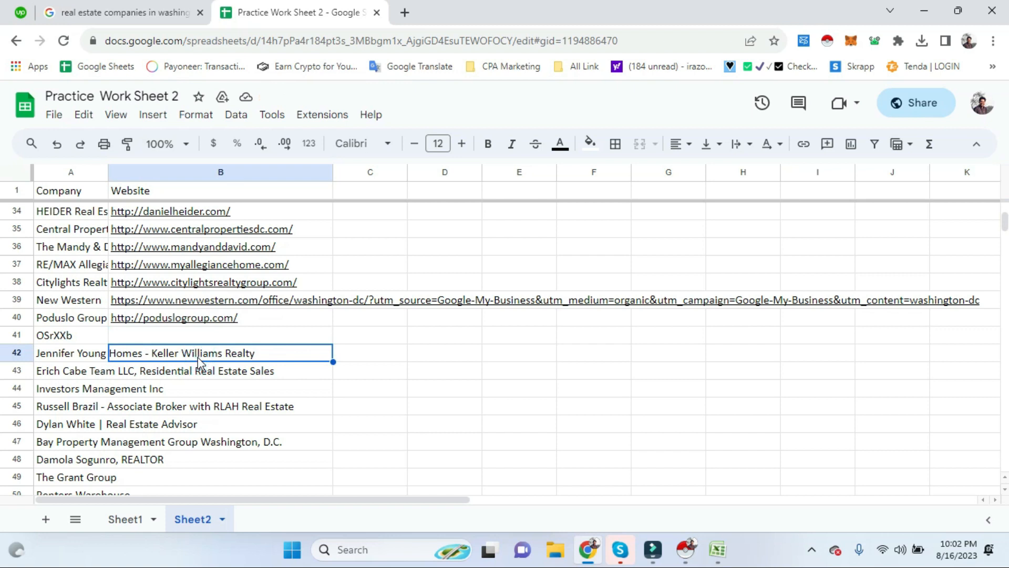
pyautogui.hotkey('ctrl', 'v')
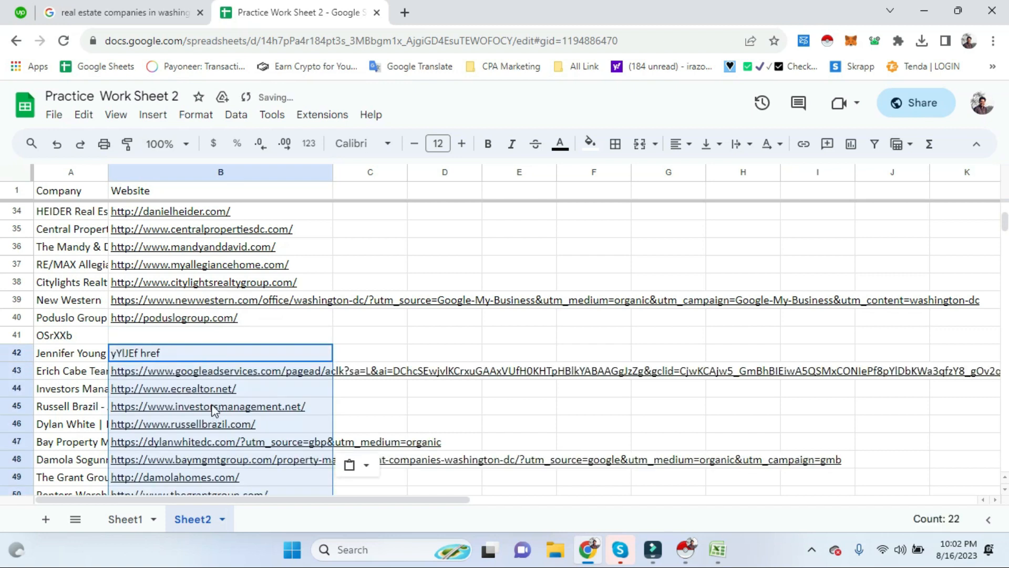
pyautogui.scroll(-8, 367, 416)
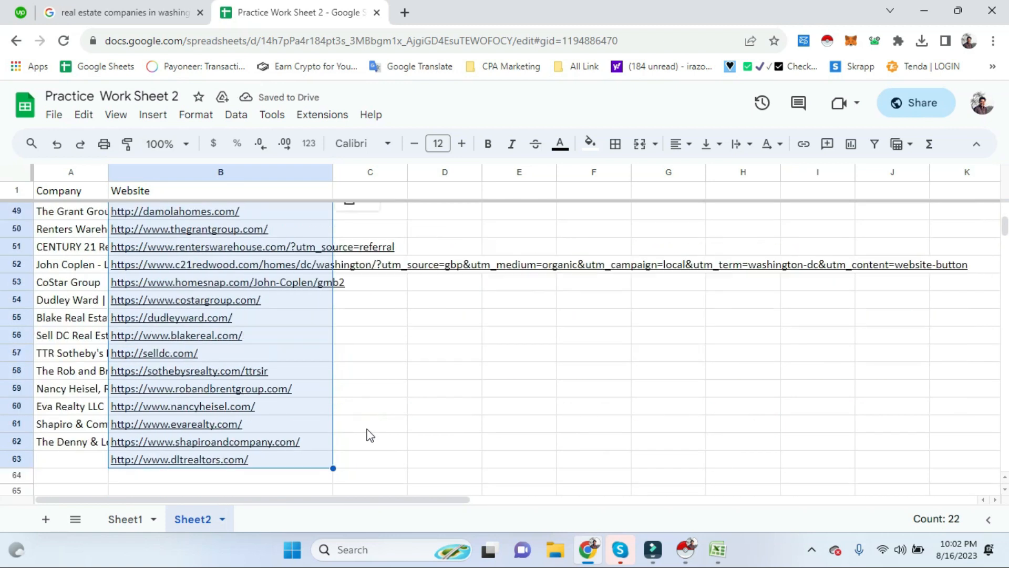
pyautogui.scroll(1, 367, 436)
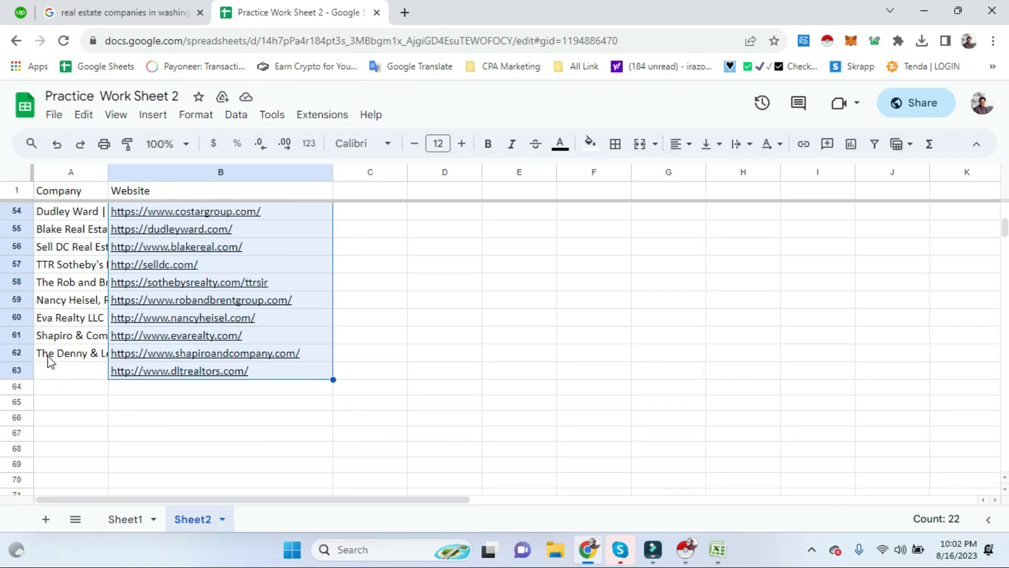
pyautogui.moveTo(194, 357)
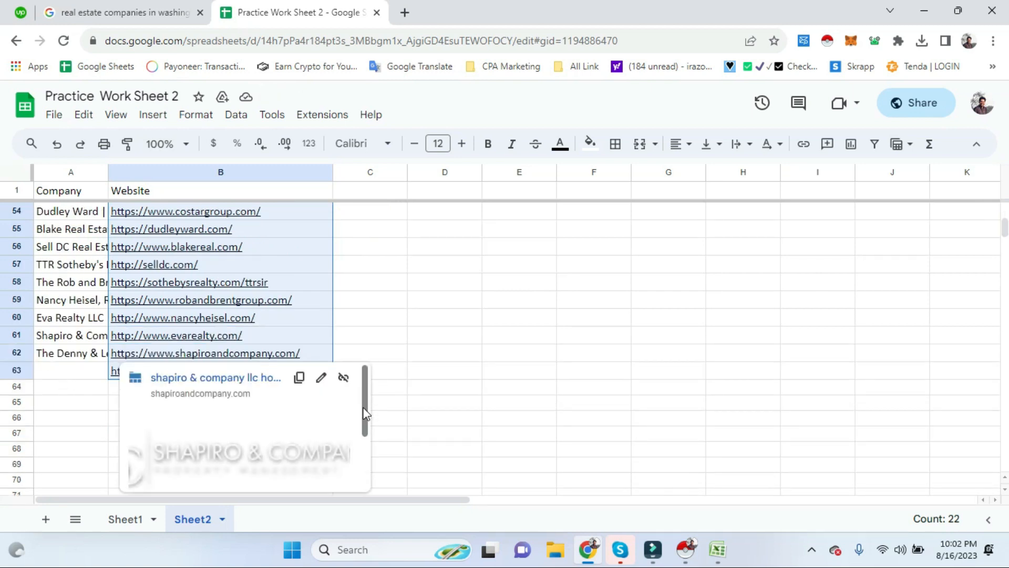
pyautogui.scroll(7, 434, 331)
pyautogui.rightClick(392, 406)
pyautogui.click(268, 376)
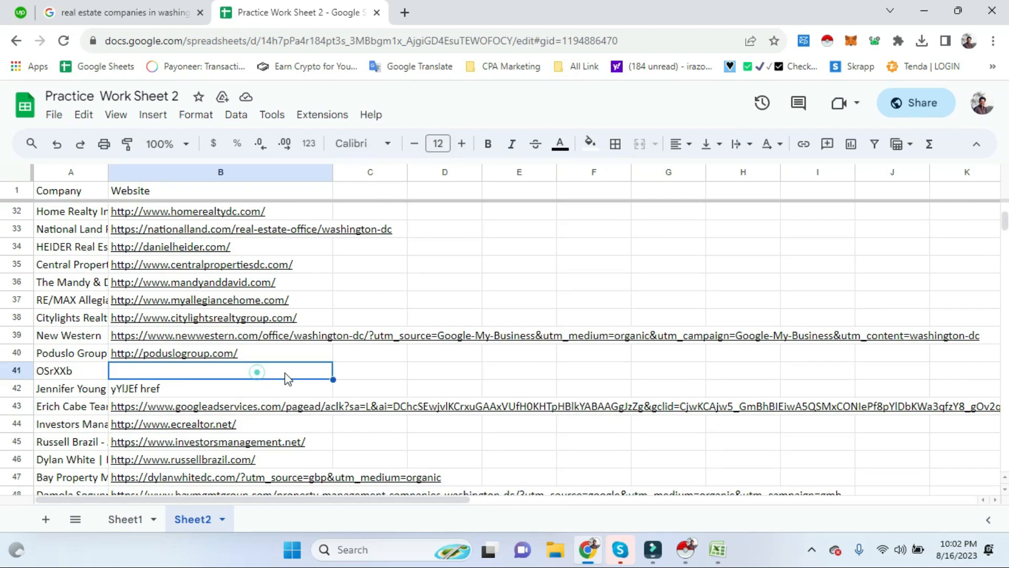
pyautogui.hotkey('ctrl', 'z')
# - Paste the website column again starting at B41 so it begins on the same row as the copied name column
pyautogui.click(59, 374)
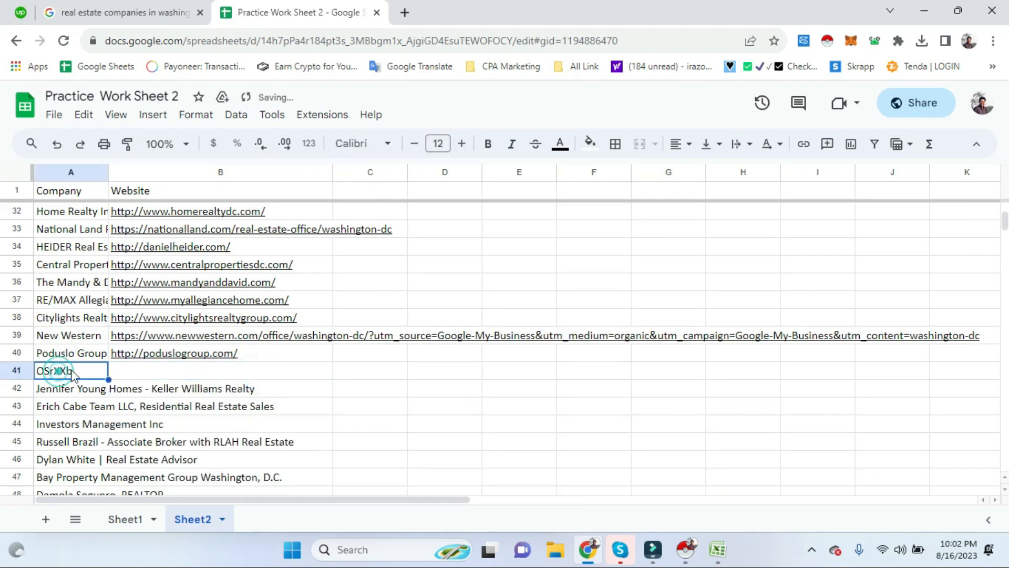
pyautogui.moveTo(84, 377); pyautogui.dragTo(87, 429)
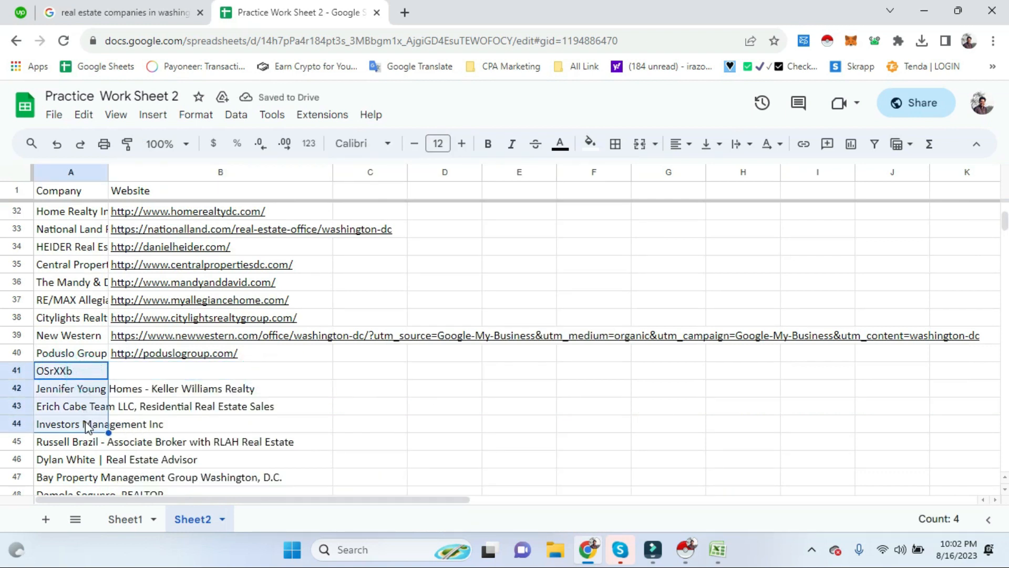
pyautogui.click(122, 371)
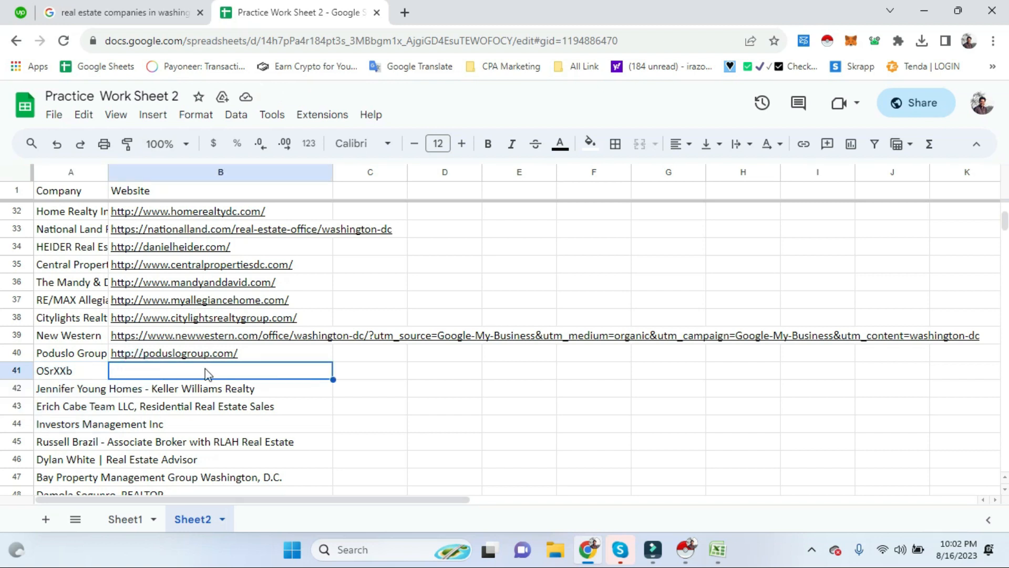
pyautogui.hotkey('ctrl', 'v')
pyautogui.moveTo(92, 373); pyautogui.dragTo(94, 391)
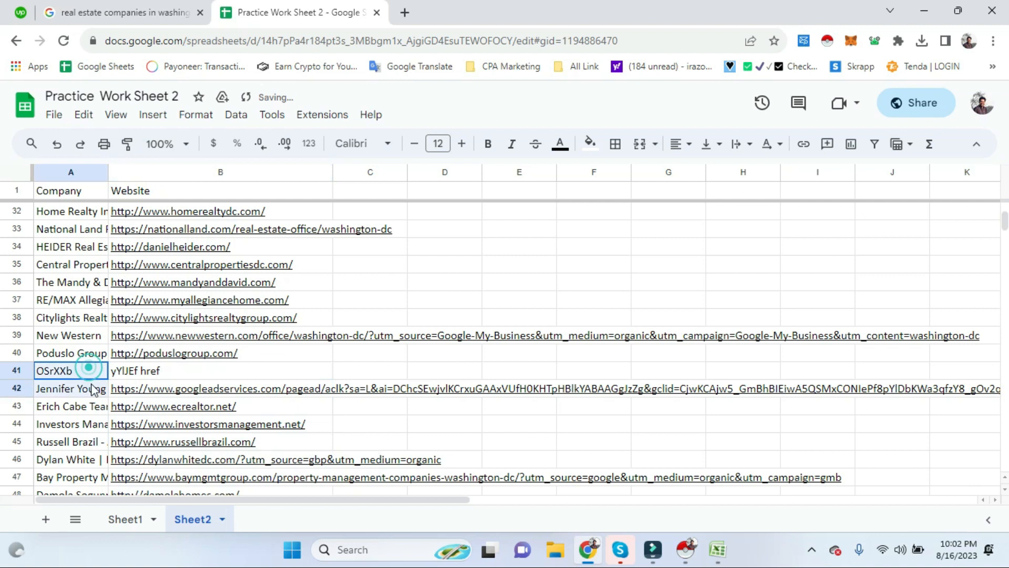
# - Delete rows 41 and 42, which hold the scraped column headers and the sponsored ad listing
pyautogui.rightClick(94, 388)
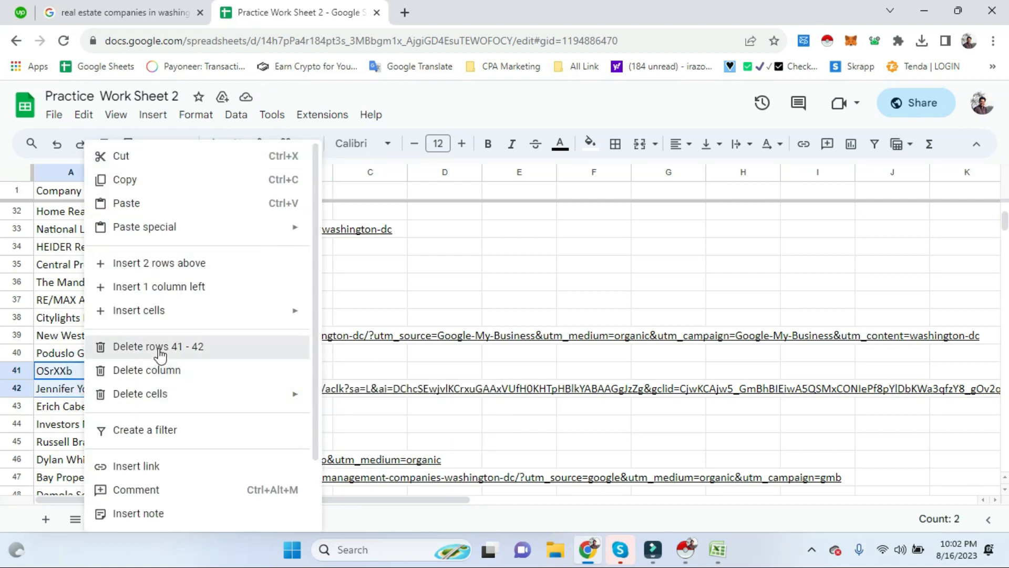
pyautogui.click(160, 356)
pyautogui.click(351, 373)
pyautogui.scroll(-7, 276, 396)
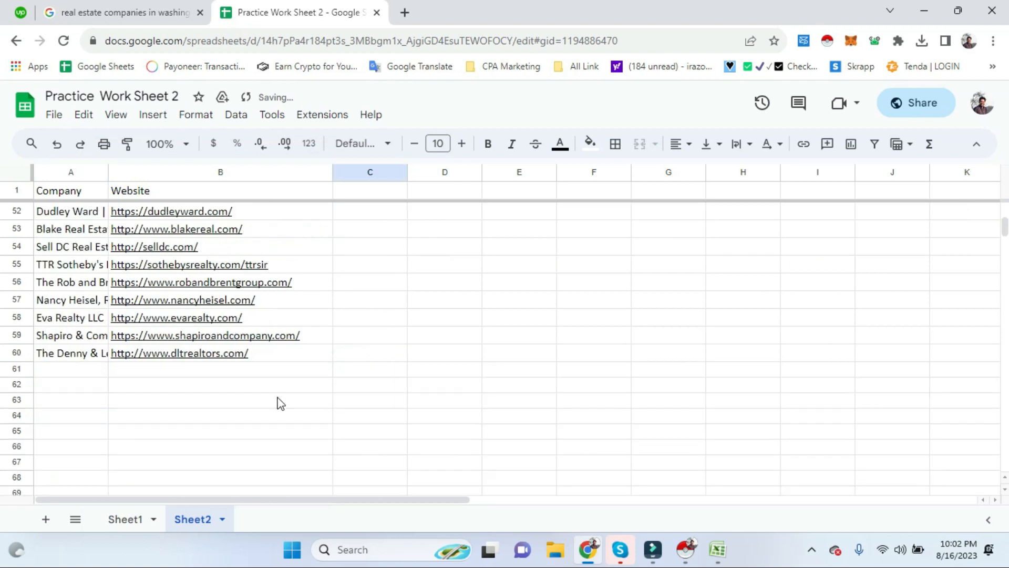
# - Examine the website column from the start of the list for addresses with extra paths after the domain
pyautogui.scroll(5, 277, 403)
pyautogui.scroll(12, 279, 394)
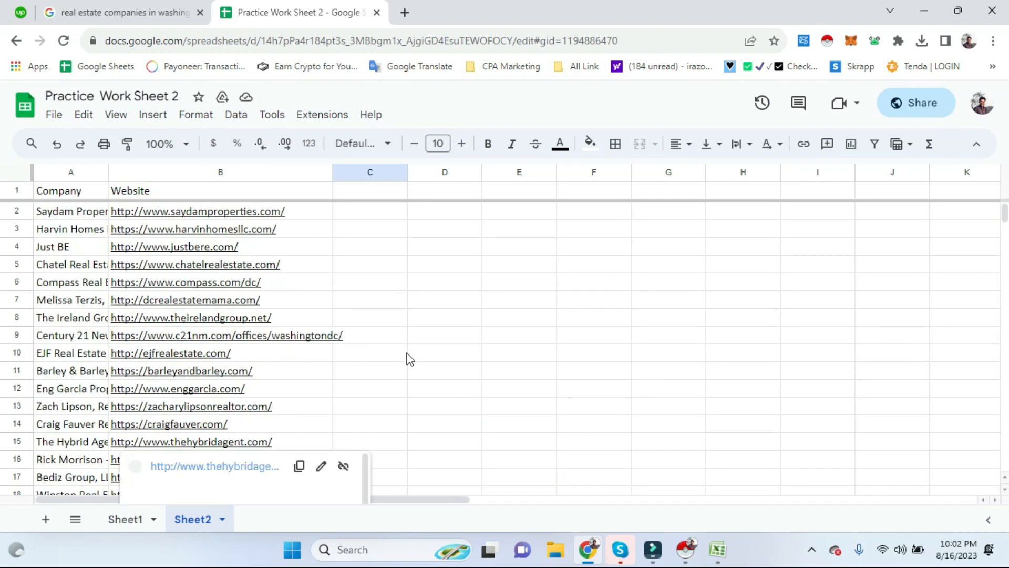
pyautogui.click(346, 280)
pyautogui.scroll(-1, 370, 365)
pyautogui.scroll(1, 371, 362)
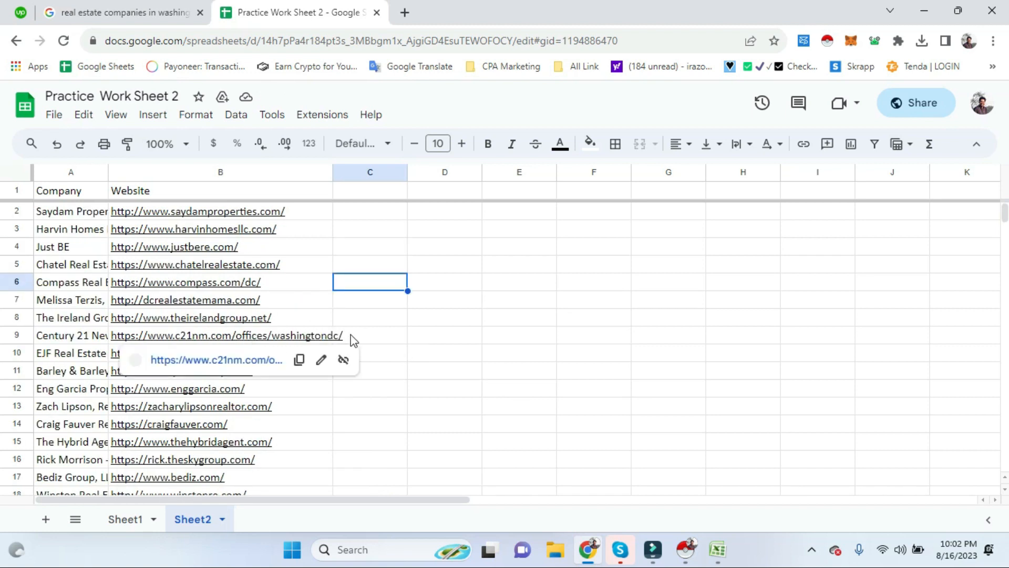
pyautogui.click(371, 336)
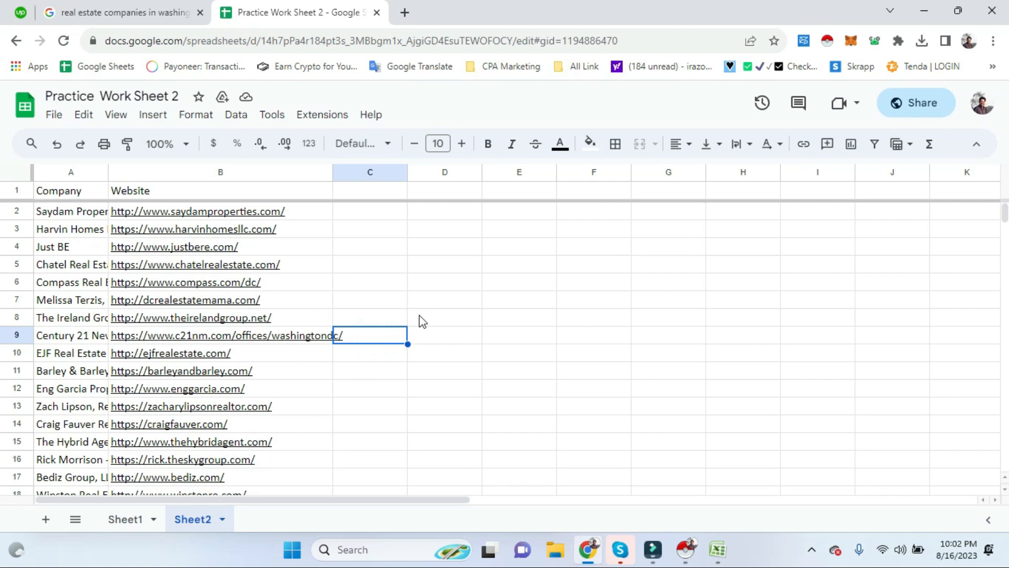
pyautogui.click(382, 356)
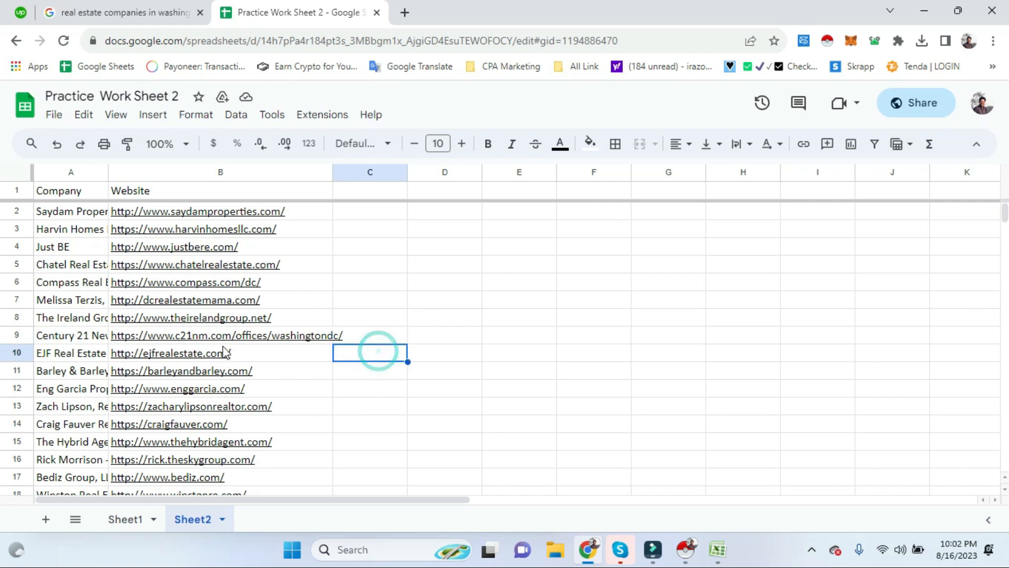
pyautogui.click(375, 336)
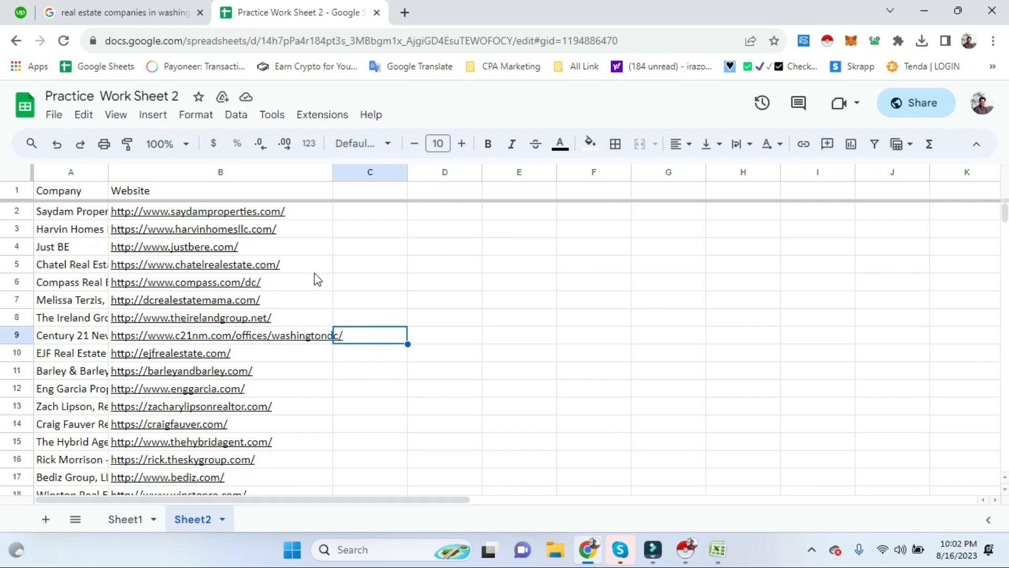
pyautogui.click(270, 281)
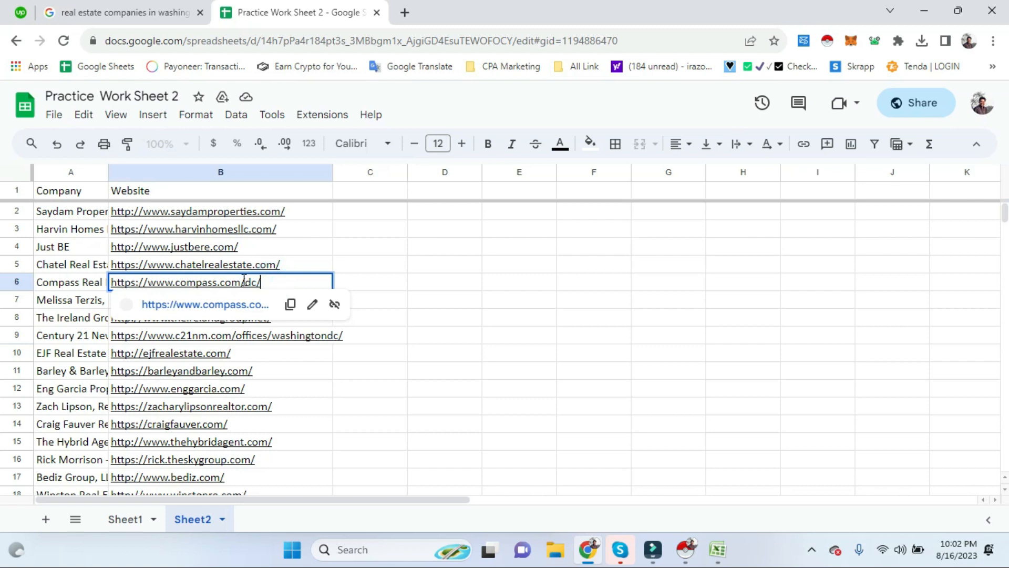
pyautogui.moveTo(248, 282); pyautogui.dragTo(337, 286)
pyautogui.click(380, 281)
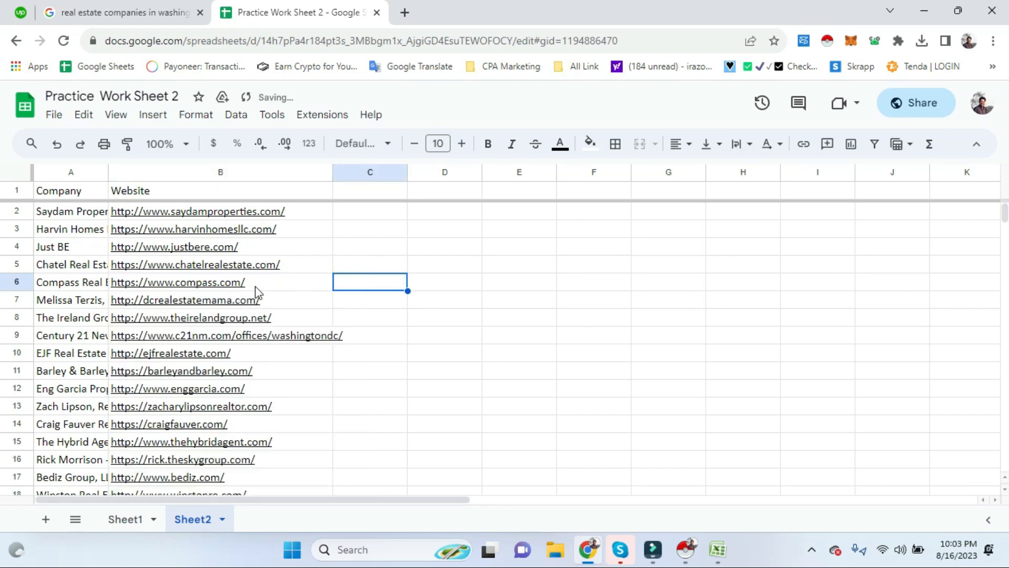
pyautogui.click(403, 317)
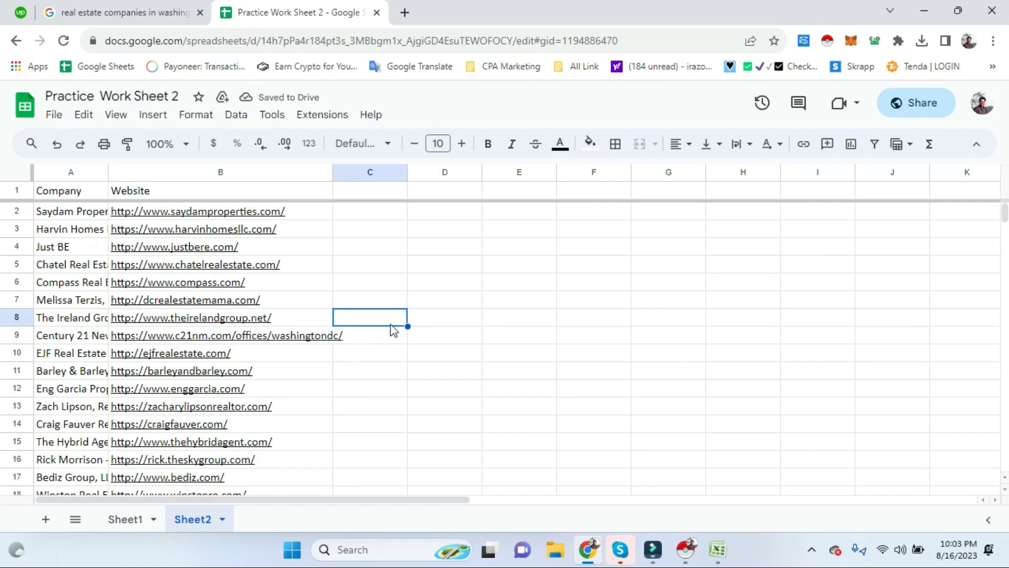
pyautogui.scroll(-1, 394, 330)
pyautogui.doubleClick(269, 304)
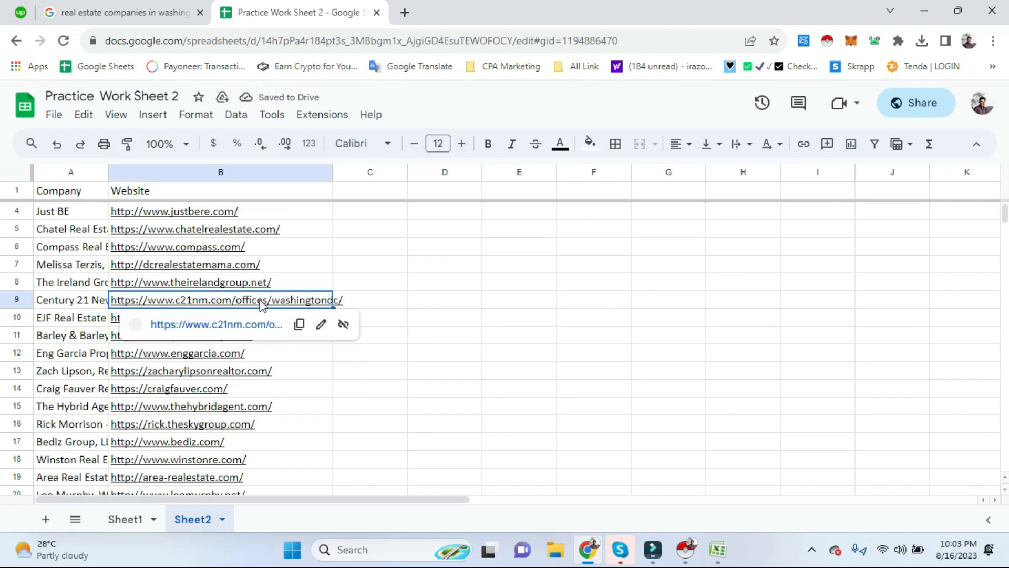
pyautogui.moveTo(233, 301); pyautogui.dragTo(520, 303)
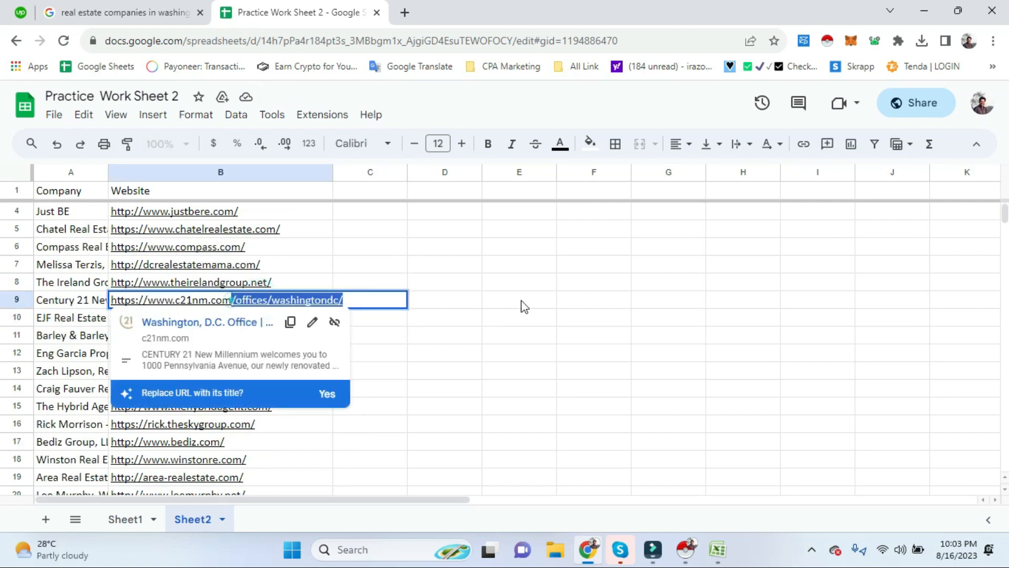
pyautogui.press('BackSpace')
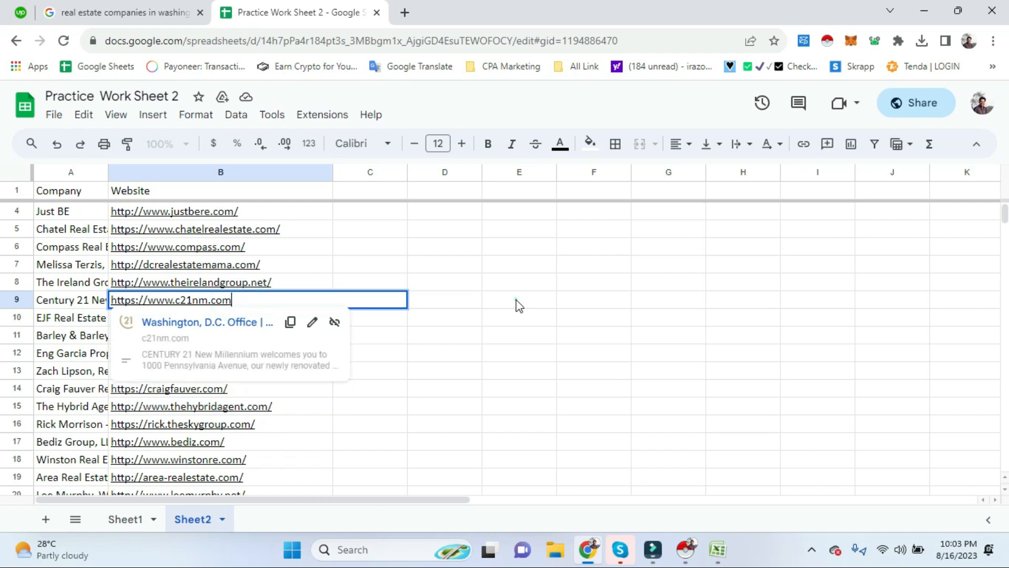
pyautogui.click(516, 301)
pyautogui.scroll(-1, 383, 332)
pyautogui.scroll(-2, 381, 332)
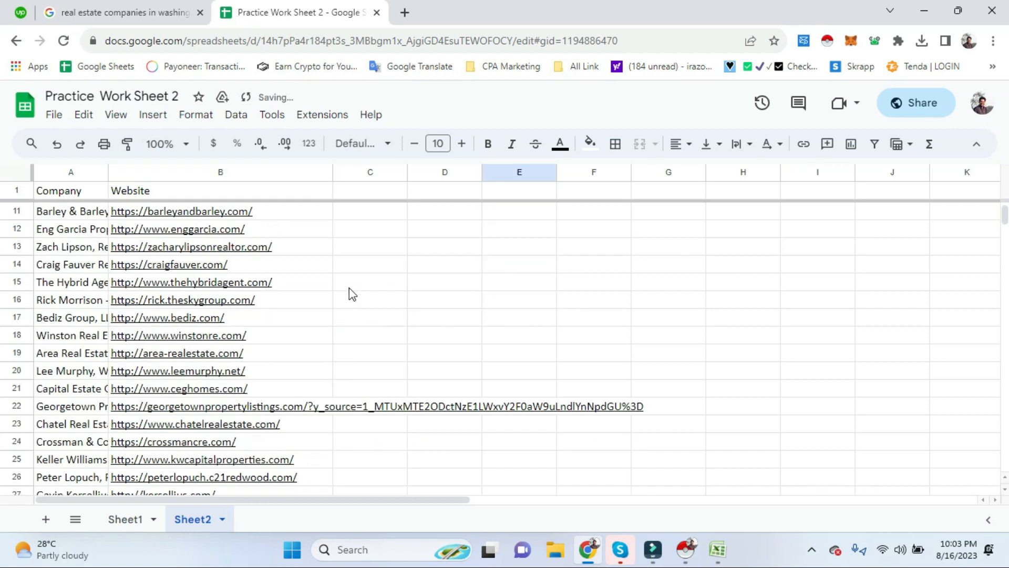
pyautogui.scroll(-2, 349, 293)
pyautogui.click(327, 316)
pyautogui.doubleClick(325, 315)
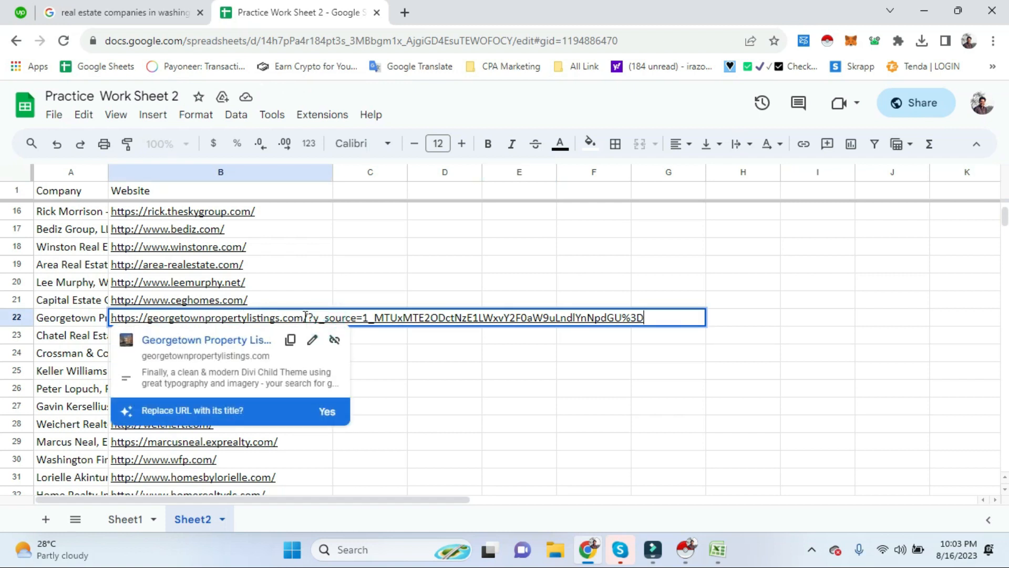
pyautogui.keyDown('shift'); pyautogui.click(305, 316); pyautogui.keyUp('shift')
pyautogui.press('BackSpace')
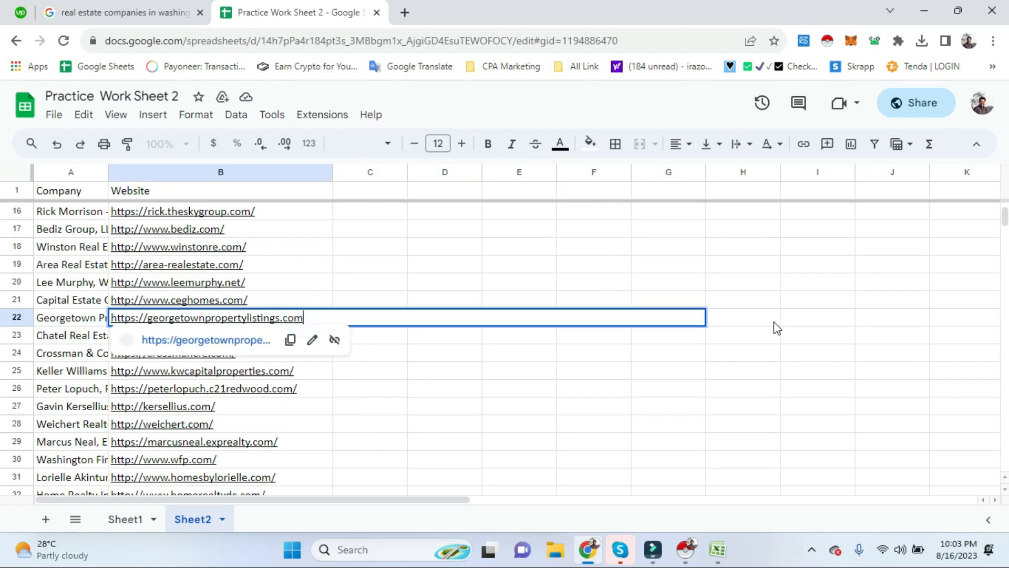
pyautogui.click(774, 322)
pyautogui.scroll(-2, 365, 365)
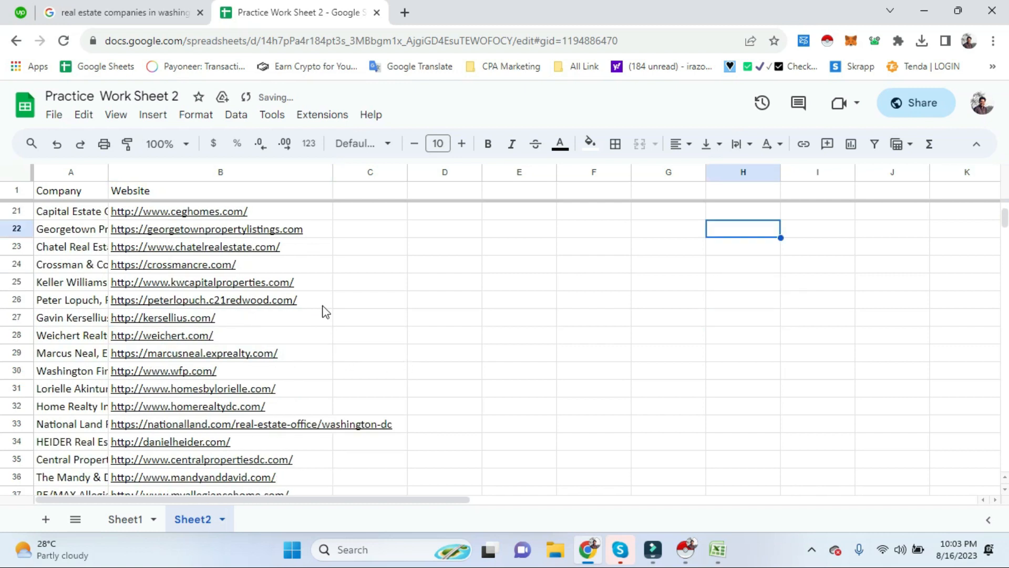
pyautogui.scroll(-2, 326, 312)
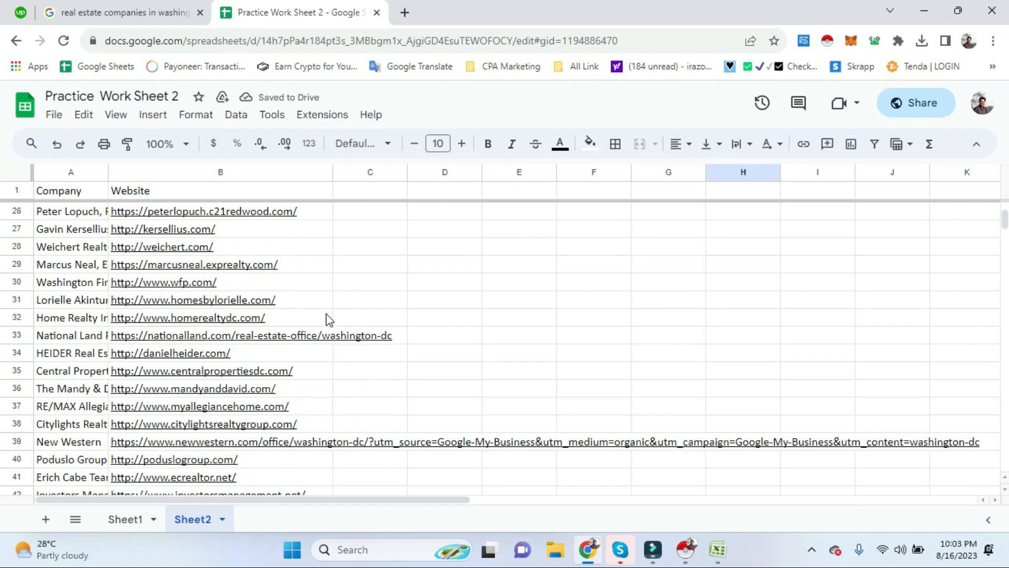
pyautogui.click(428, 321)
pyautogui.click(256, 338)
pyautogui.doubleClick(255, 338)
pyautogui.moveTo(232, 337); pyautogui.dragTo(488, 341)
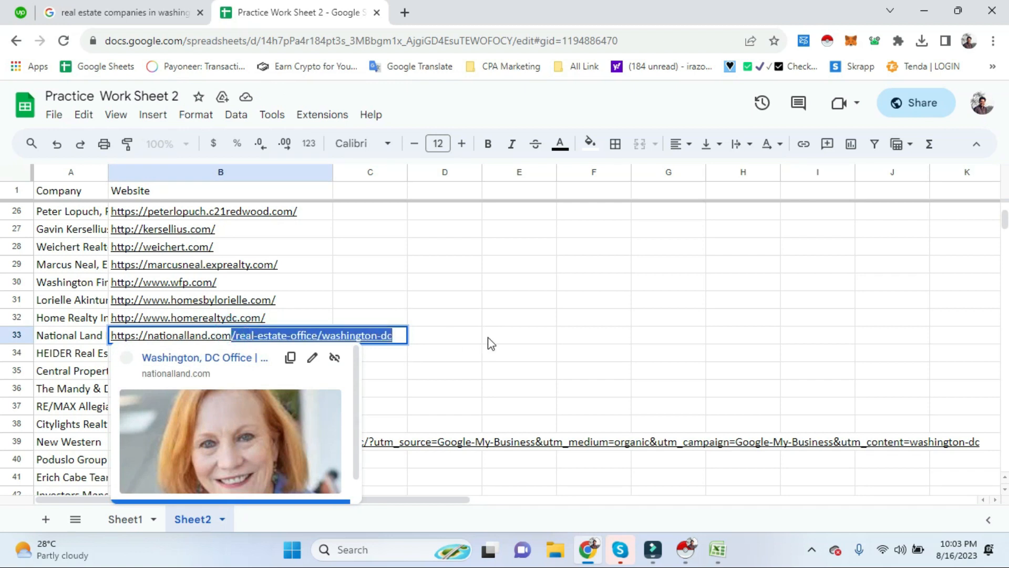
pyautogui.press('BackSpace')
pyautogui.click(488, 336)
pyautogui.scroll(-2, 485, 352)
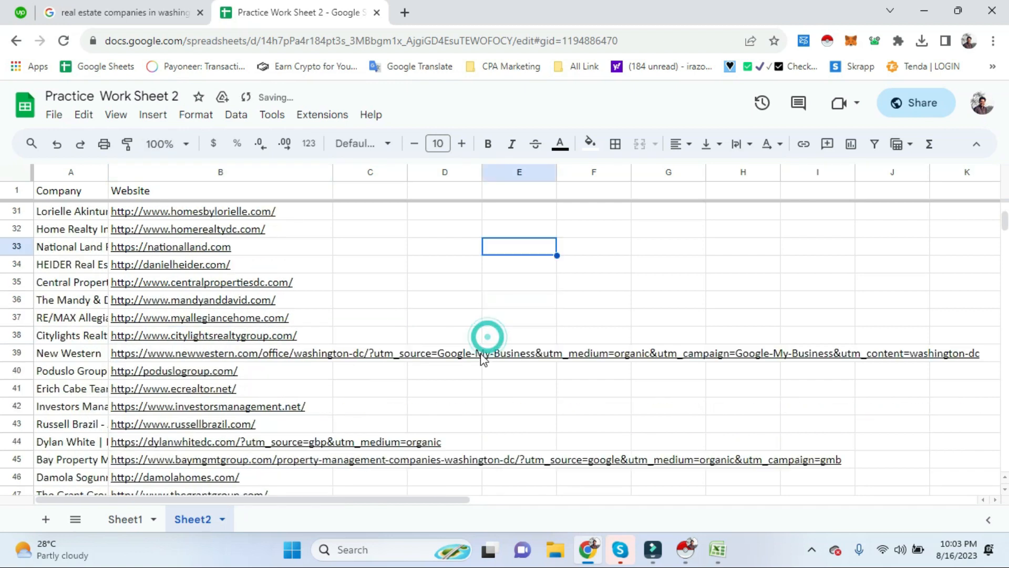
pyautogui.doubleClick(302, 317)
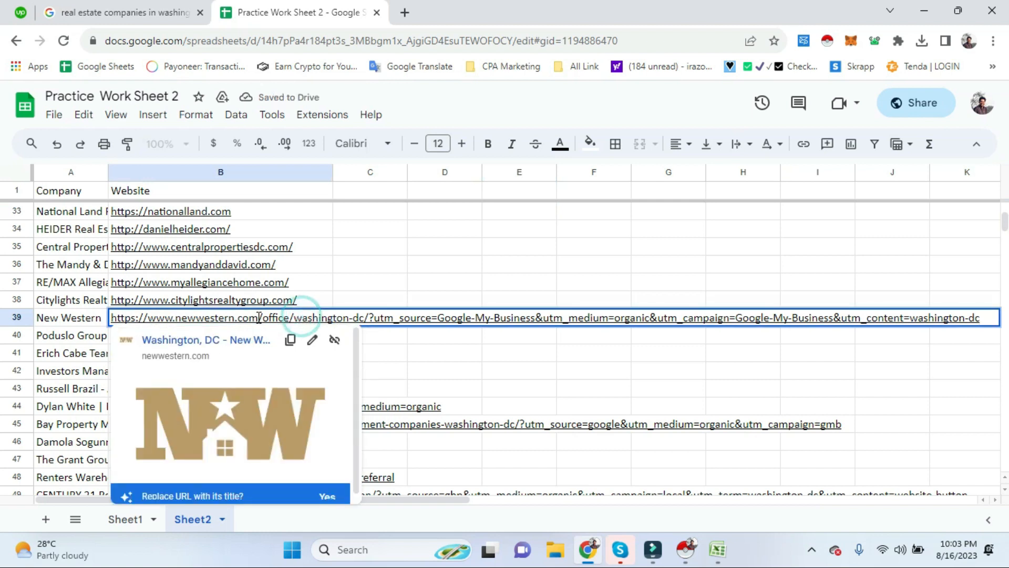
pyautogui.moveTo(259, 317); pyautogui.dragTo(981, 318)
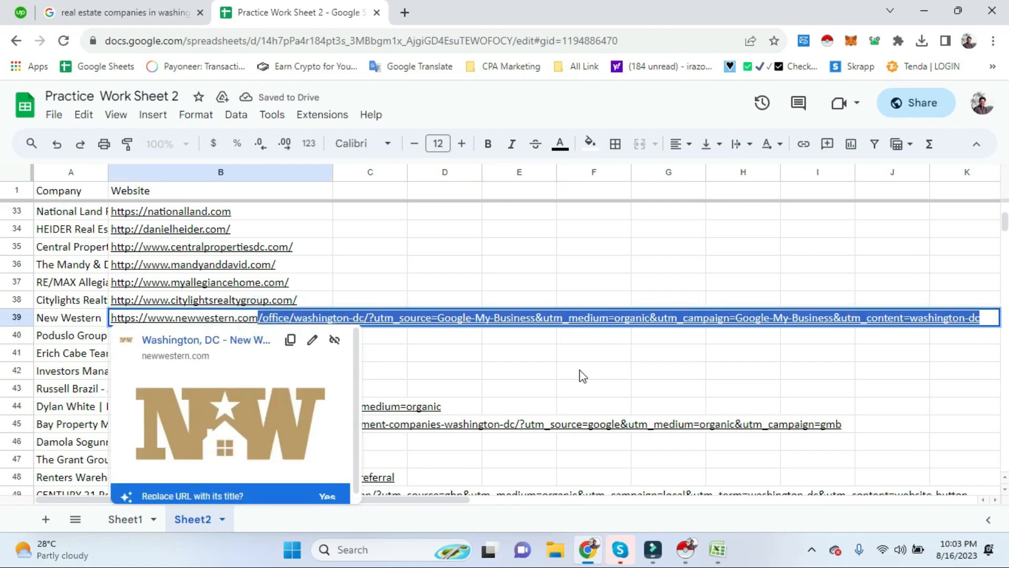
pyautogui.press('BackSpace')
pyautogui.click(482, 404)
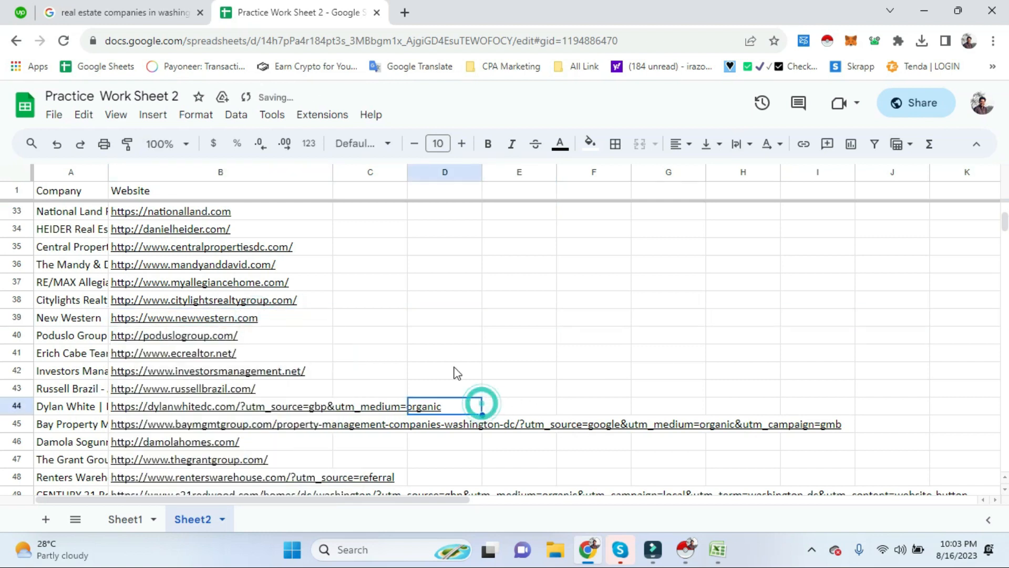
# - Remove the tracking parameters from the website in B44, leaving only its domain address ending in .com
pyautogui.scroll(-2, 345, 341)
pyautogui.doubleClick(292, 282)
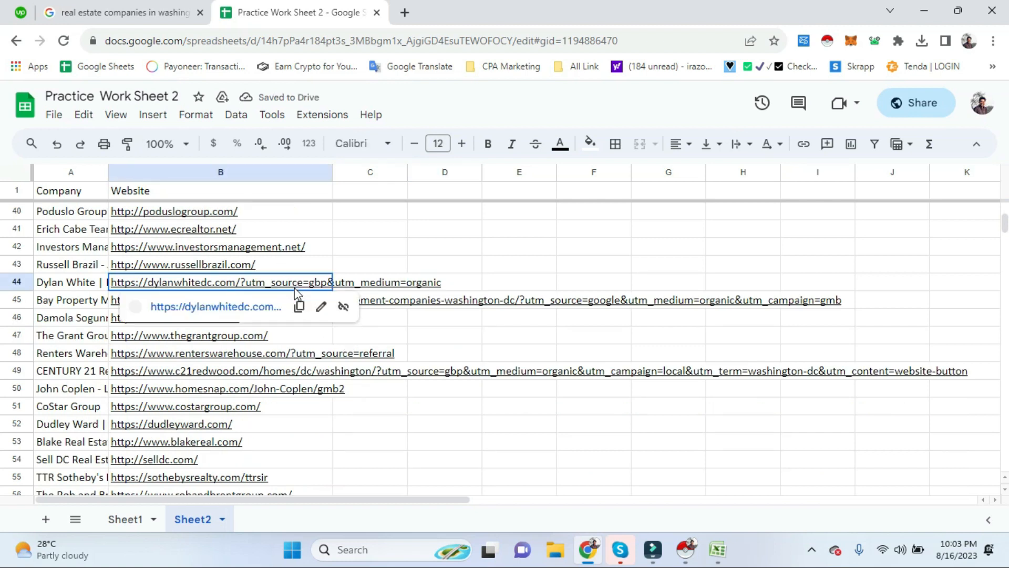
pyautogui.moveTo(235, 282); pyautogui.dragTo(454, 282)
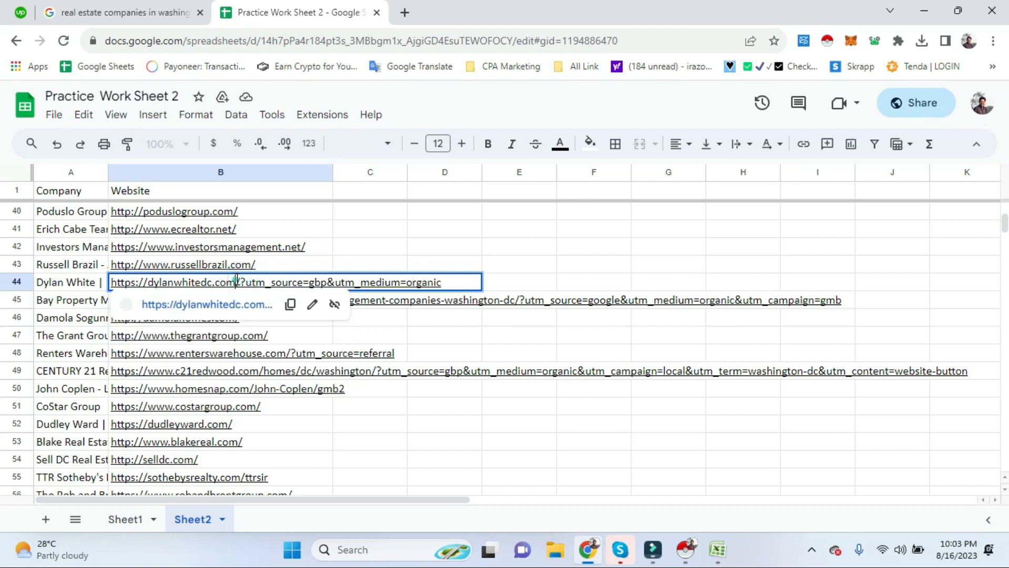
pyautogui.press('BackSpace')
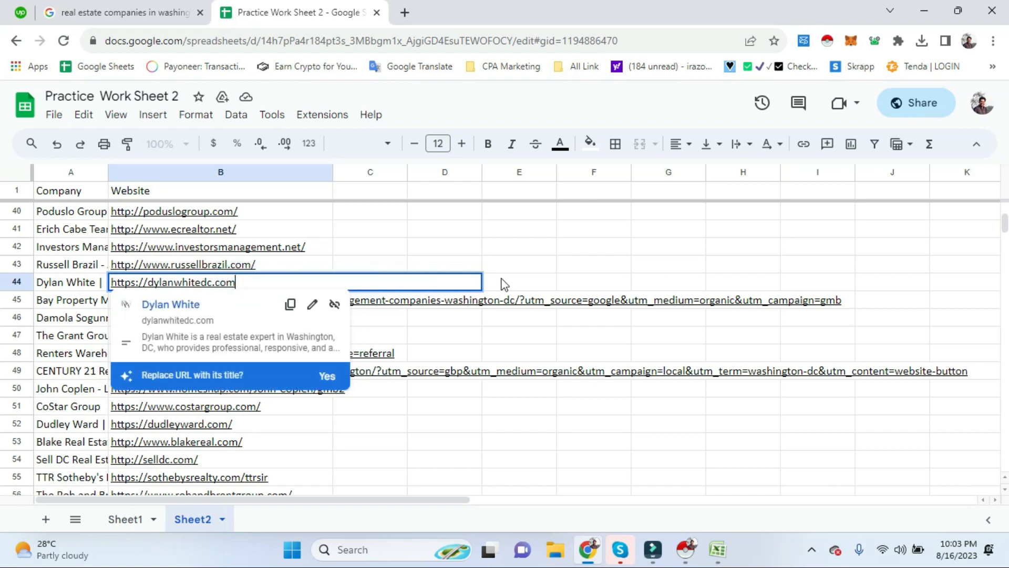
pyautogui.click(503, 284)
pyautogui.click(266, 303)
pyautogui.doubleClick(266, 302)
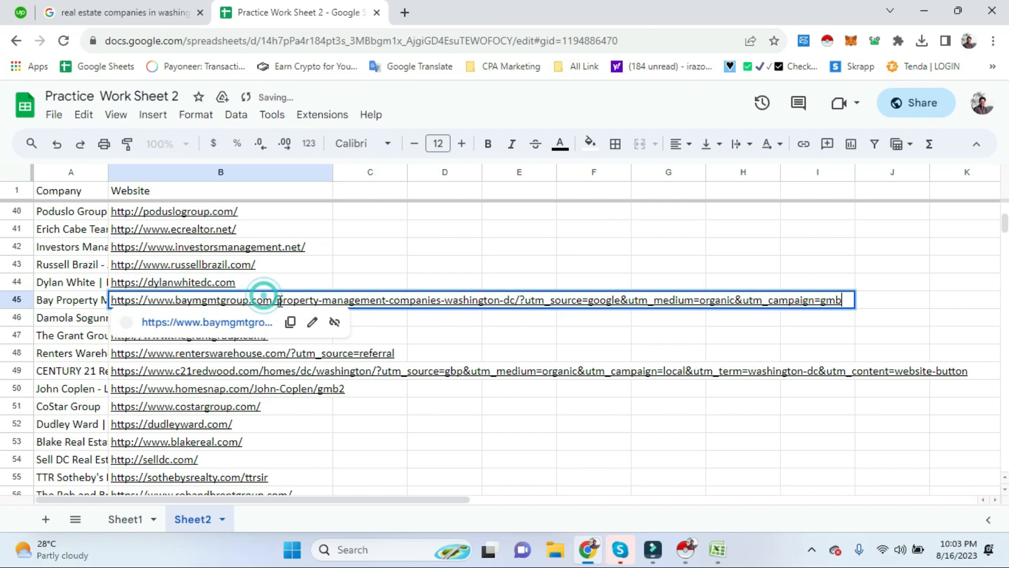
pyautogui.moveTo(272, 300); pyautogui.dragTo(866, 310)
pyautogui.press('BackSpace')
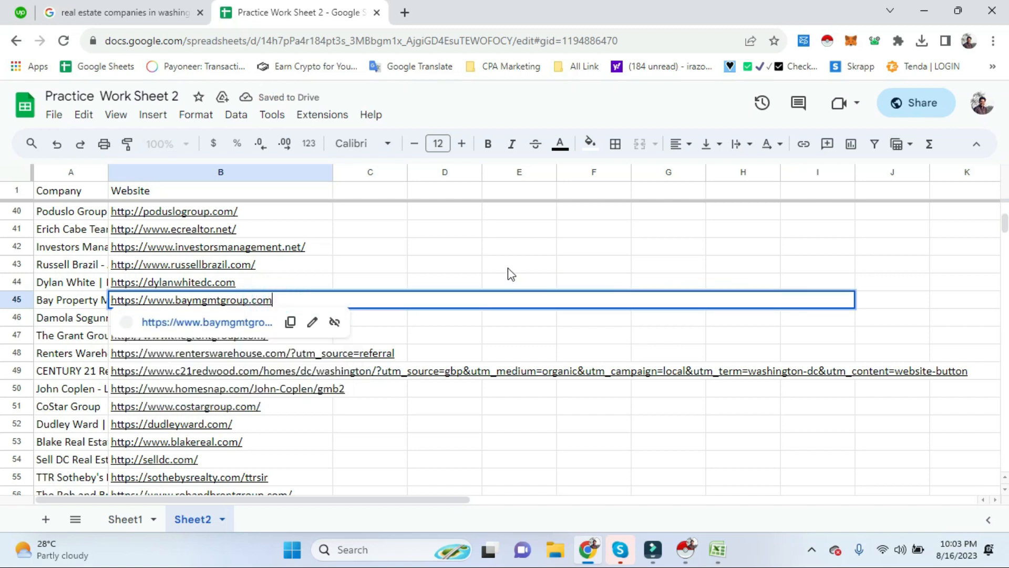
pyautogui.click(507, 269)
pyautogui.doubleClick(310, 352)
pyautogui.moveTo(288, 351); pyautogui.dragTo(446, 353)
pyautogui.press('BackSpace')
pyautogui.click(450, 375)
pyautogui.scroll(-2, 400, 358)
pyautogui.doubleClick(297, 284)
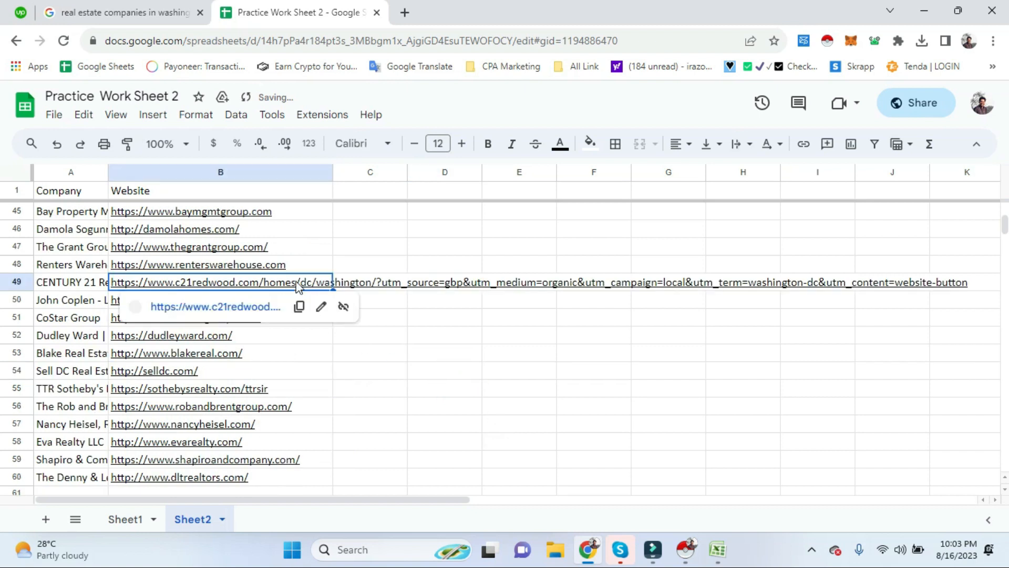
pyautogui.moveTo(257, 282); pyautogui.dragTo(1007, 290)
pyautogui.press('BackSpace')
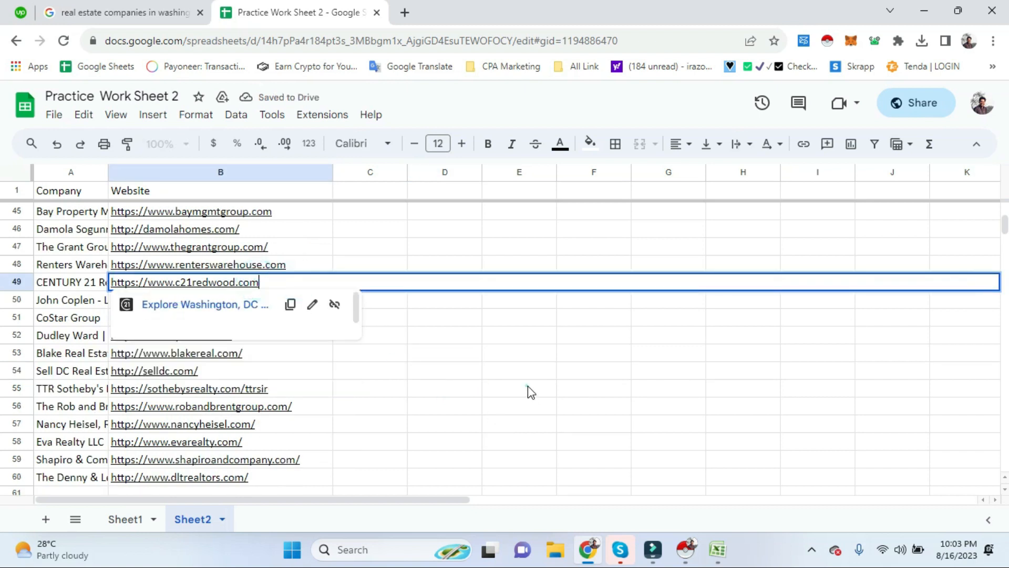
pyautogui.click(526, 388)
pyautogui.doubleClick(258, 308)
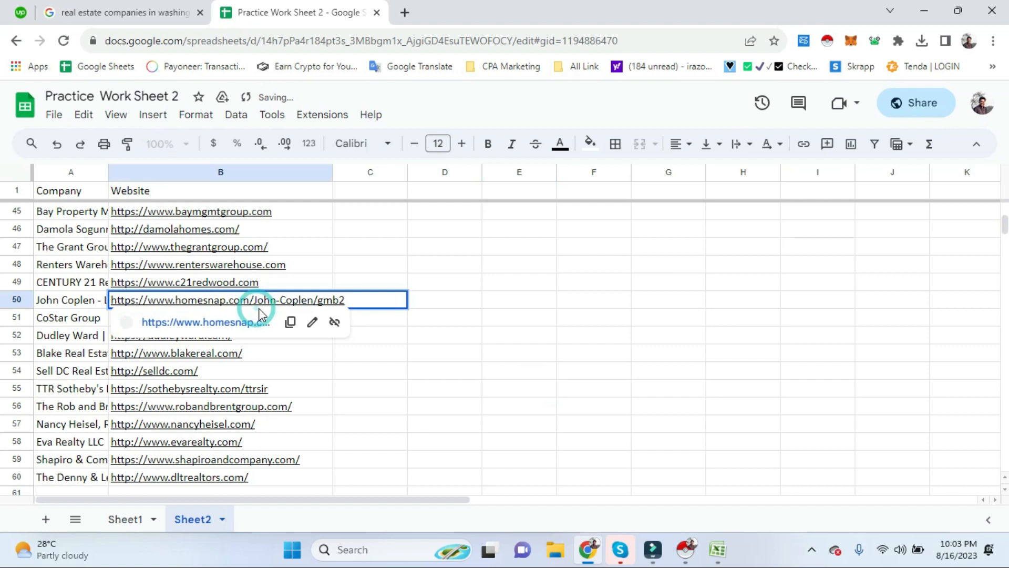
pyautogui.click(294, 282)
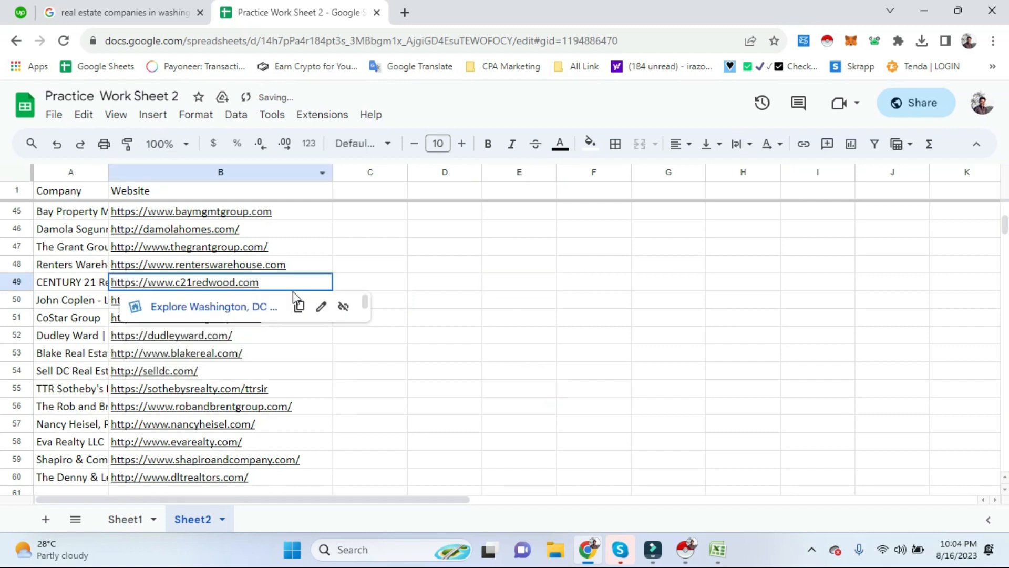
pyautogui.keyDown('shift'); pyautogui.click(467, 259); pyautogui.keyUp('shift')
pyautogui.click(423, 282)
pyautogui.click(390, 316)
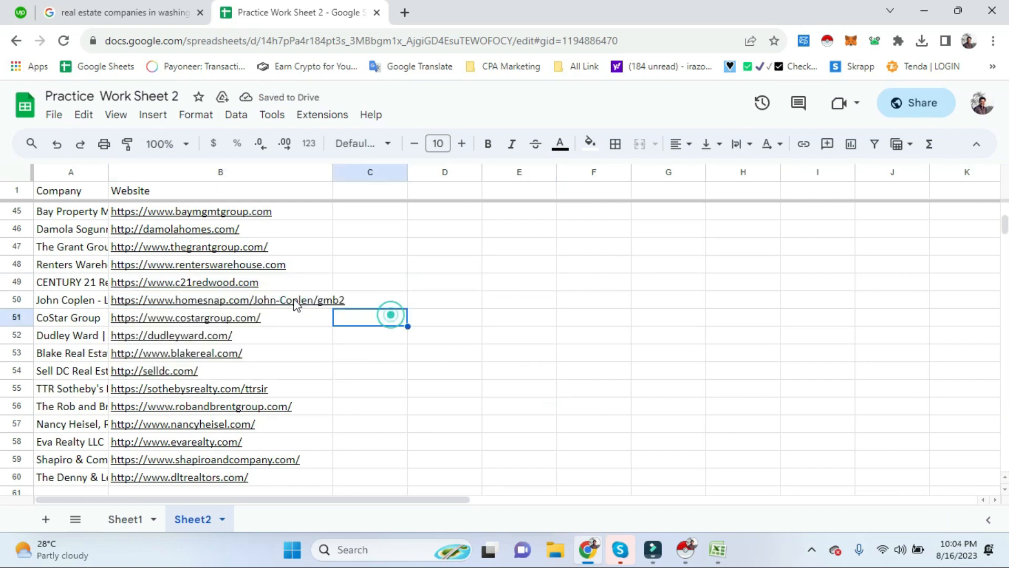
pyautogui.doubleClick(293, 299)
pyautogui.moveTo(246, 300); pyautogui.dragTo(409, 307)
pyautogui.press('BackSpace')
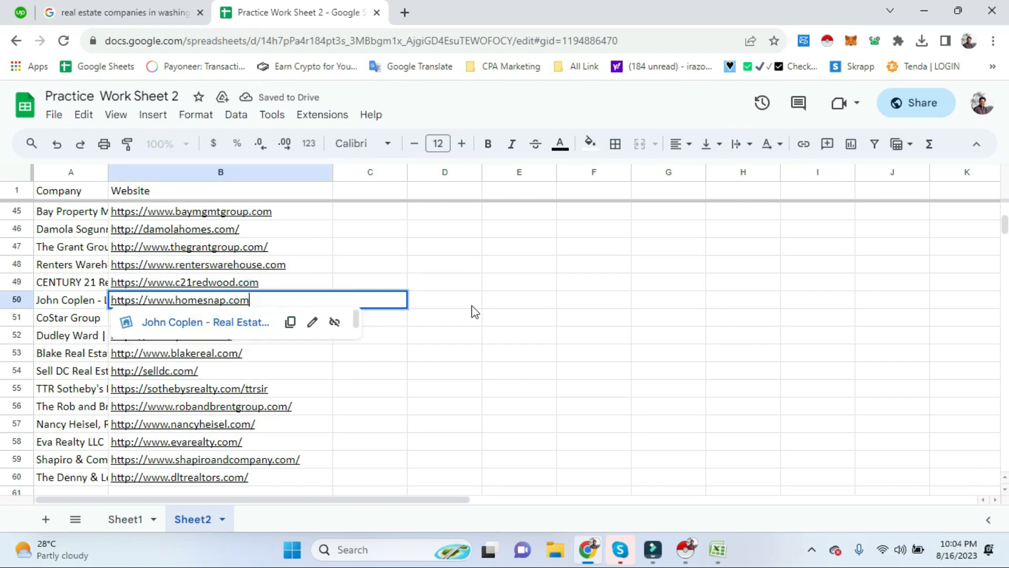
pyautogui.click(469, 303)
pyautogui.scroll(-2, 336, 352)
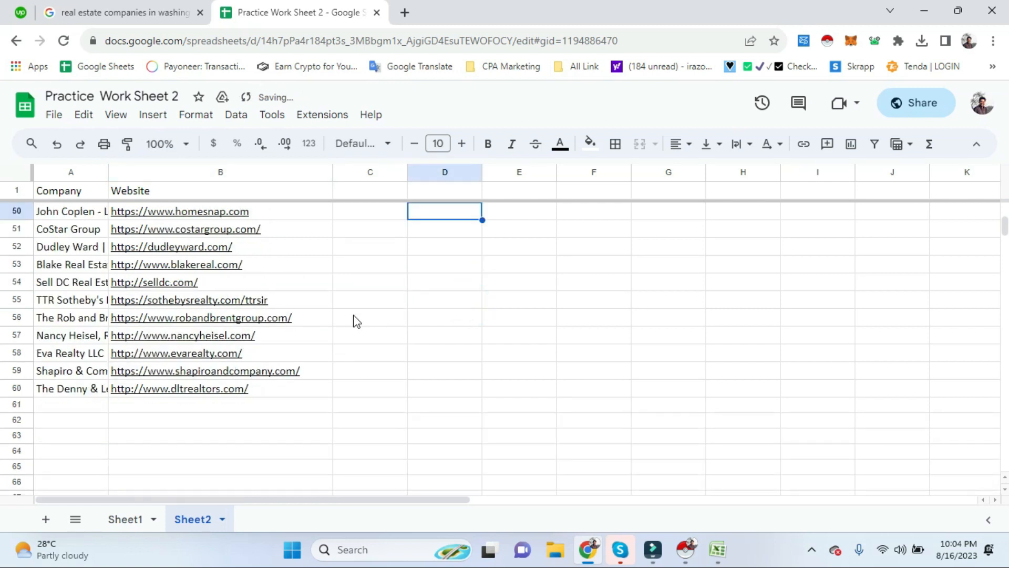
pyautogui.doubleClick(276, 301)
pyautogui.moveTo(242, 300); pyautogui.dragTo(390, 300)
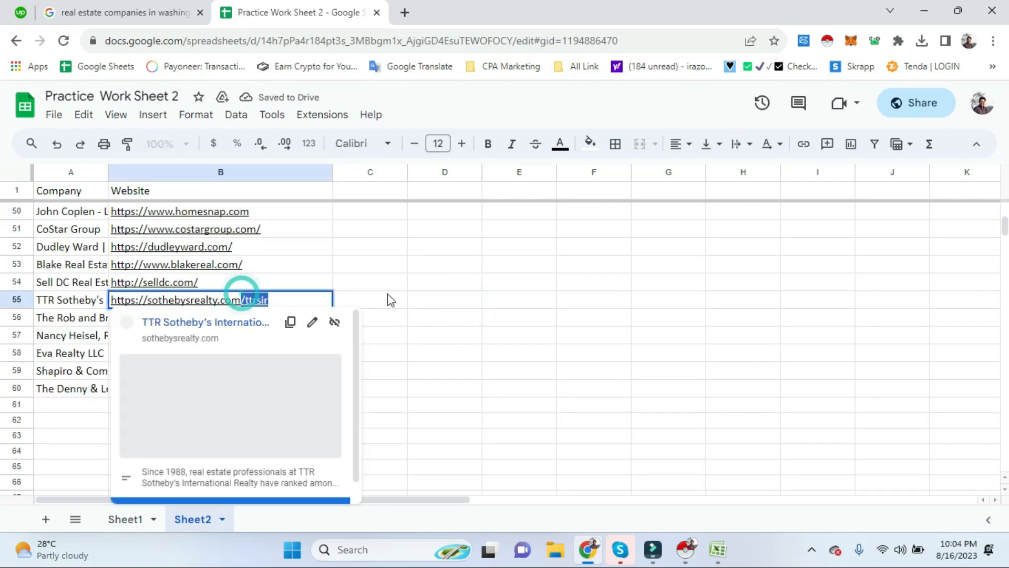
pyautogui.press('BackSpace')
pyautogui.click(391, 300)
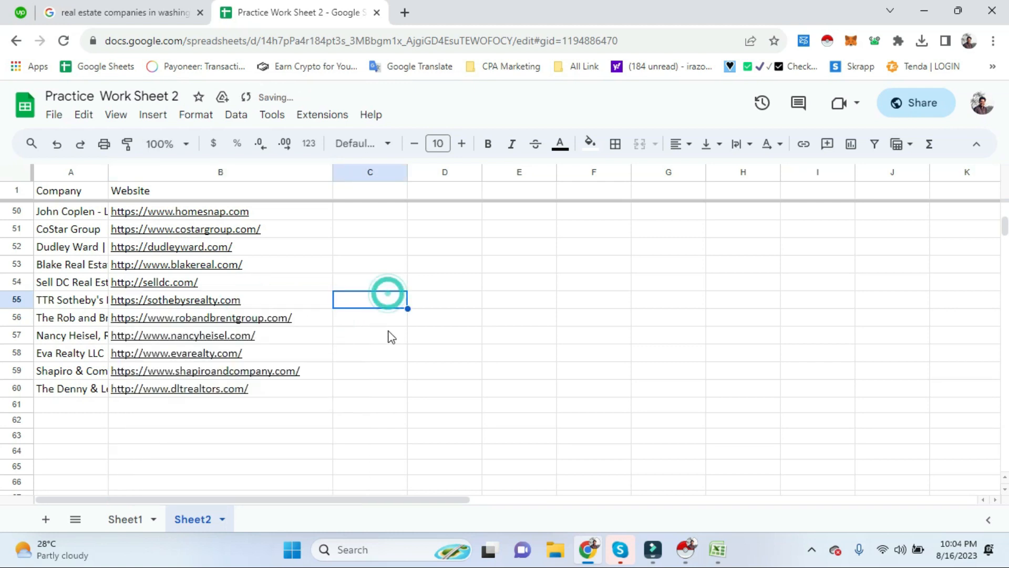
pyautogui.scroll(15, 375, 379)
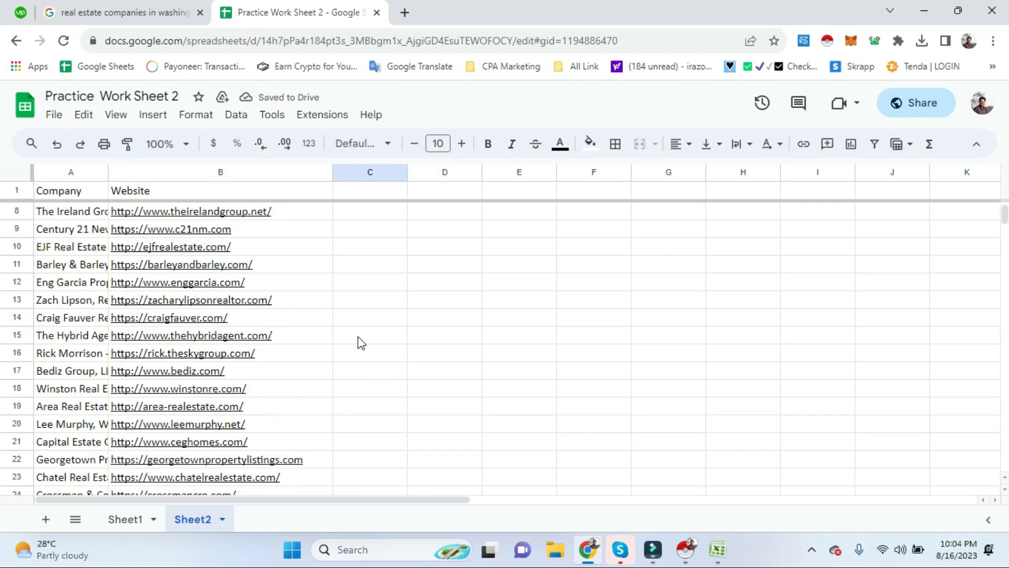
pyautogui.click(372, 247)
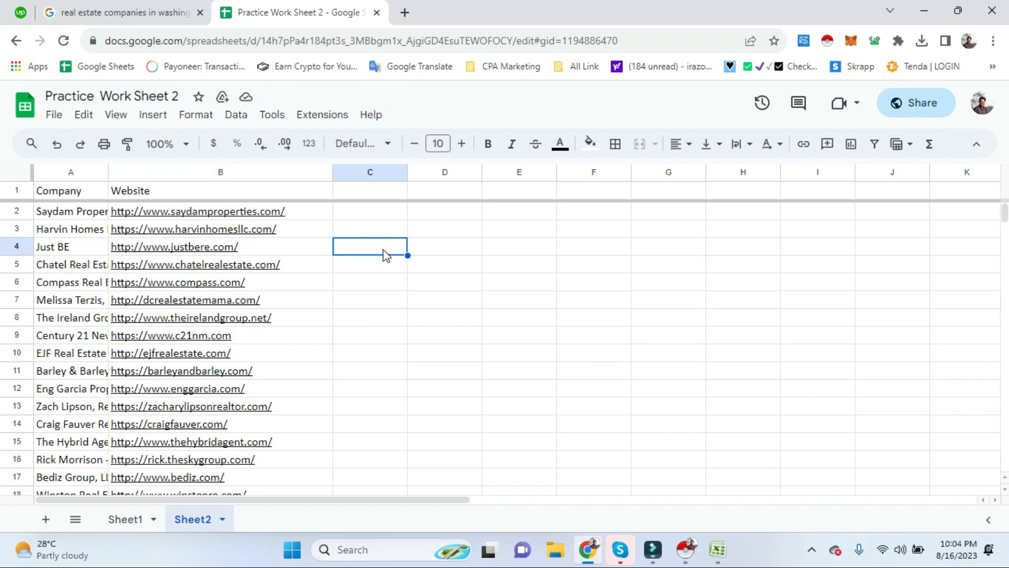
pyautogui.hotkey('ctrl', 'h')
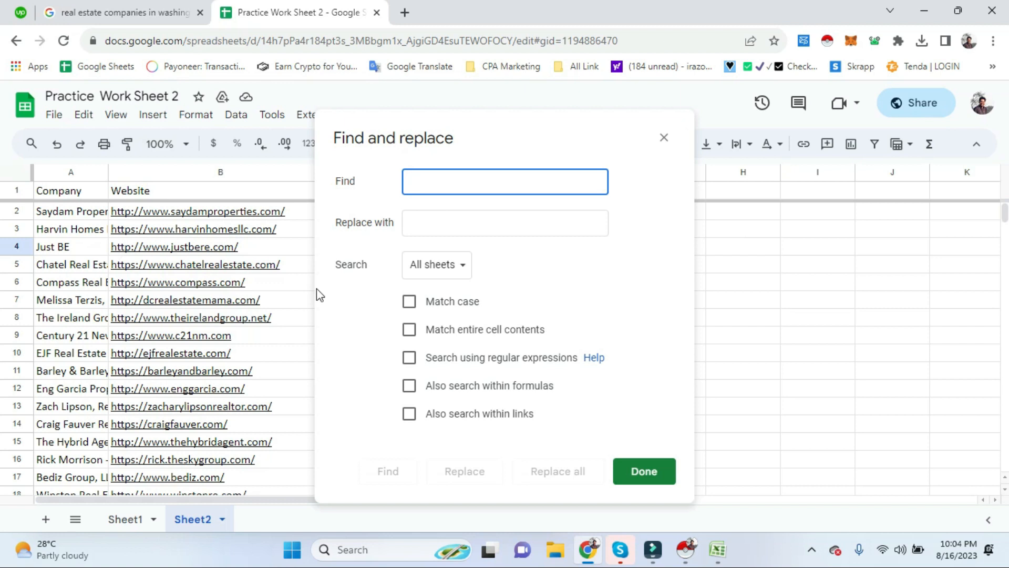
pyautogui.moveTo(379, 127); pyautogui.dragTo(379, 122)
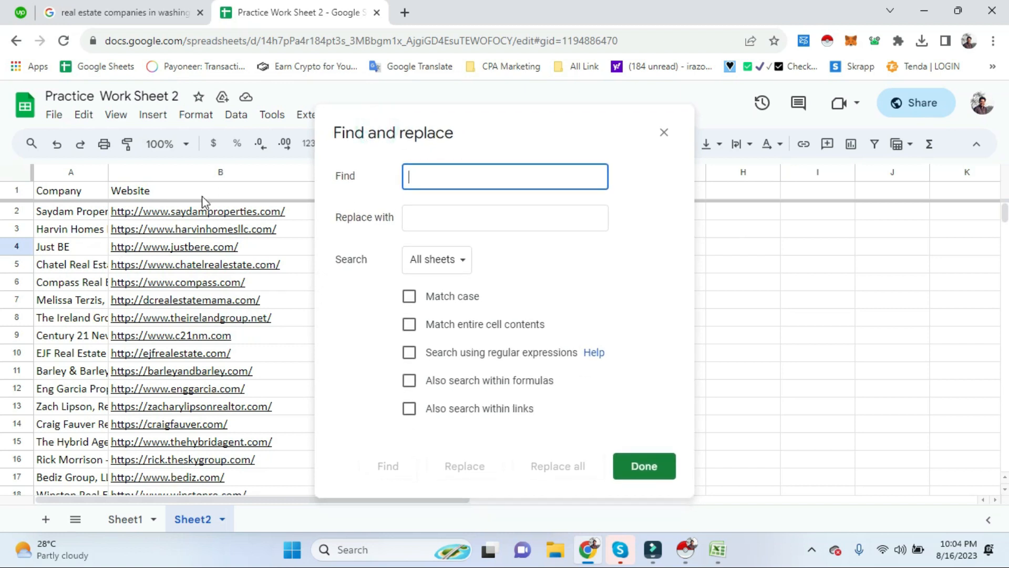
pyautogui.moveTo(140, 237)
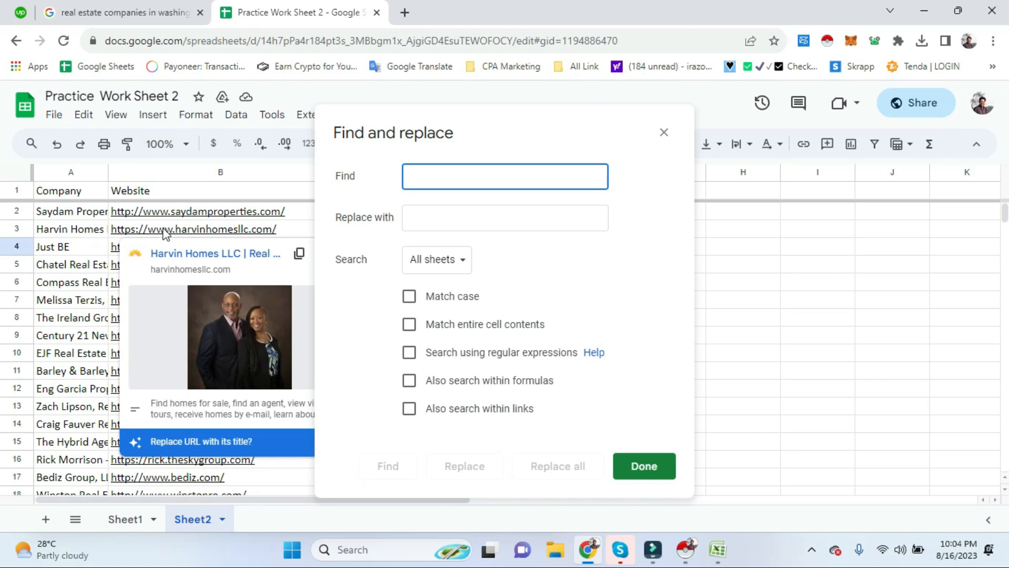
pyautogui.click(148, 229)
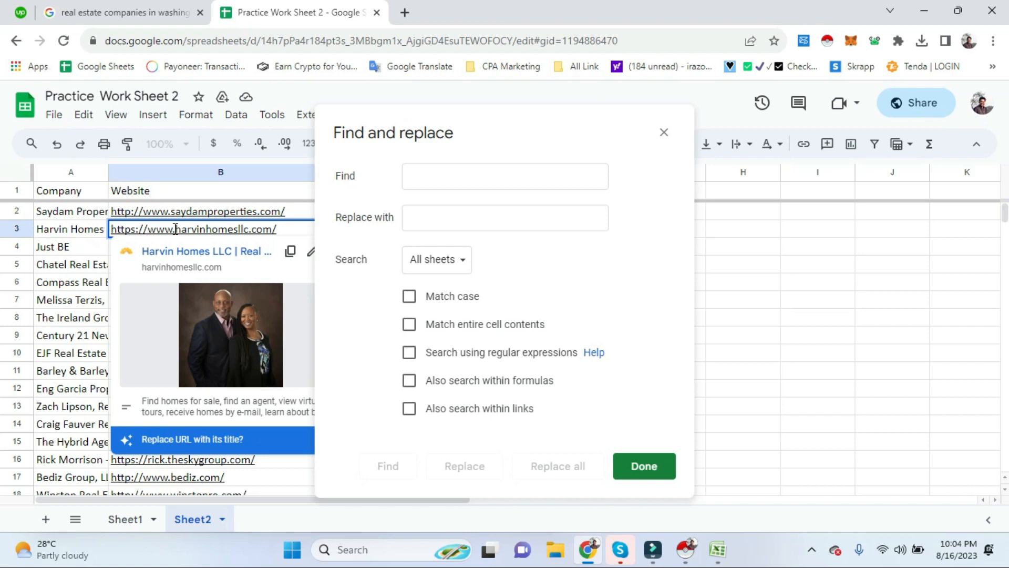
pyautogui.moveTo(142, 229); pyautogui.dragTo(63, 237)
pyautogui.hotkey('ctrl', 'c')
pyautogui.click(62, 237)
pyautogui.click(491, 181)
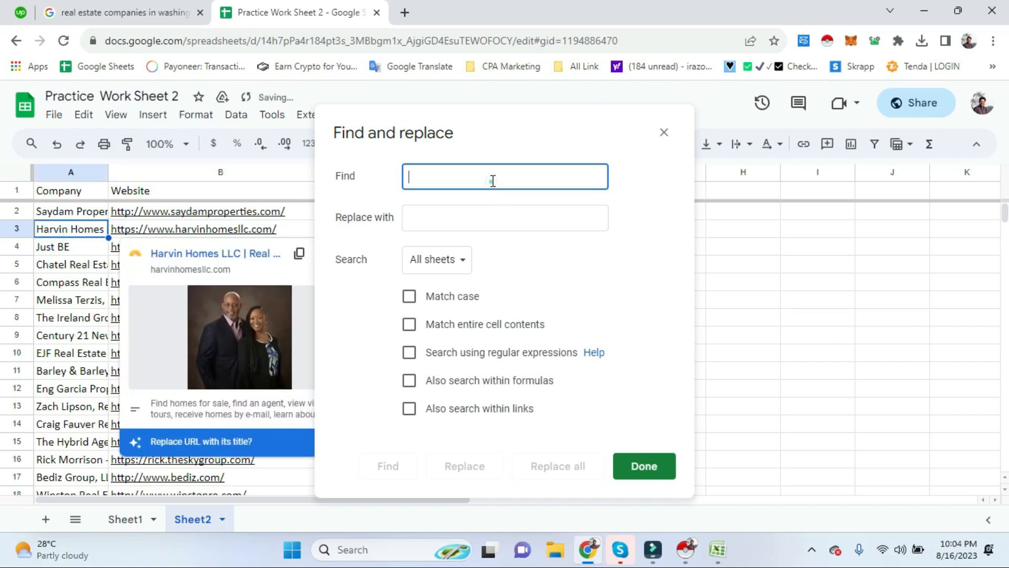
pyautogui.hotkey('ctrl', 'v')
pyautogui.click(372, 190)
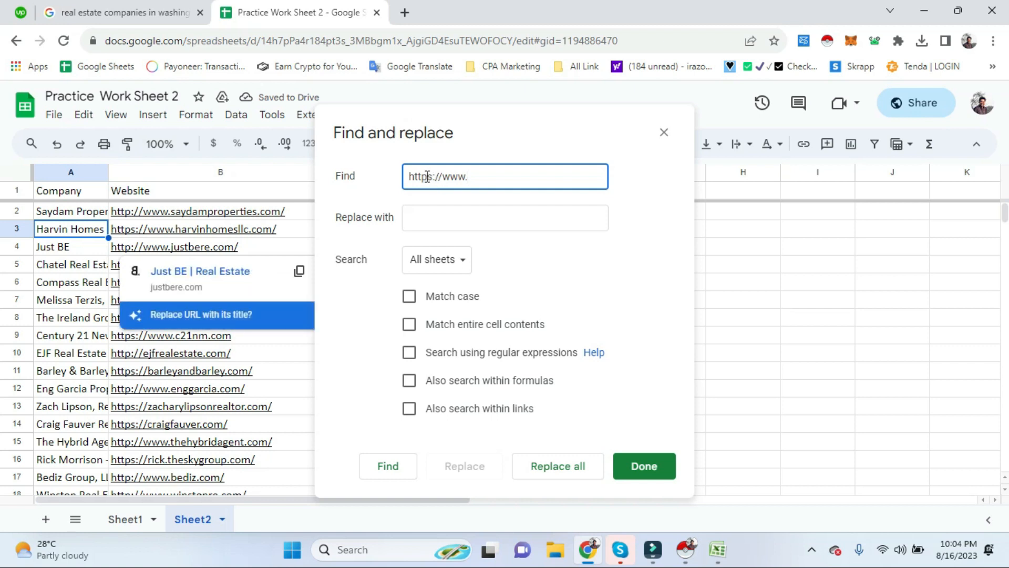
pyautogui.moveTo(412, 173); pyautogui.dragTo(467, 176)
pyautogui.click(476, 175)
pyautogui.click(478, 175)
pyautogui.moveTo(467, 141); pyautogui.dragTo(466, 139)
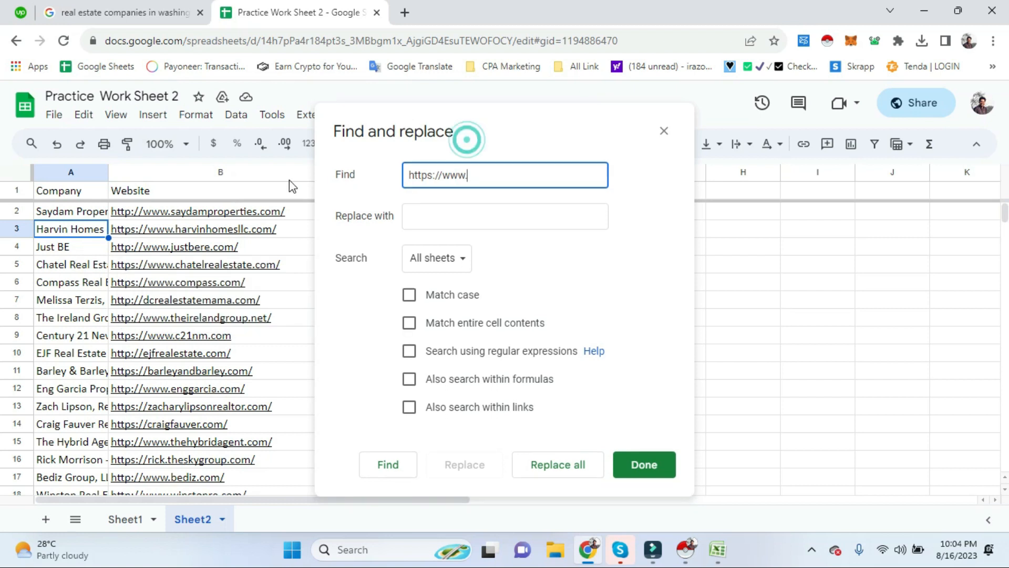
pyautogui.click(208, 173)
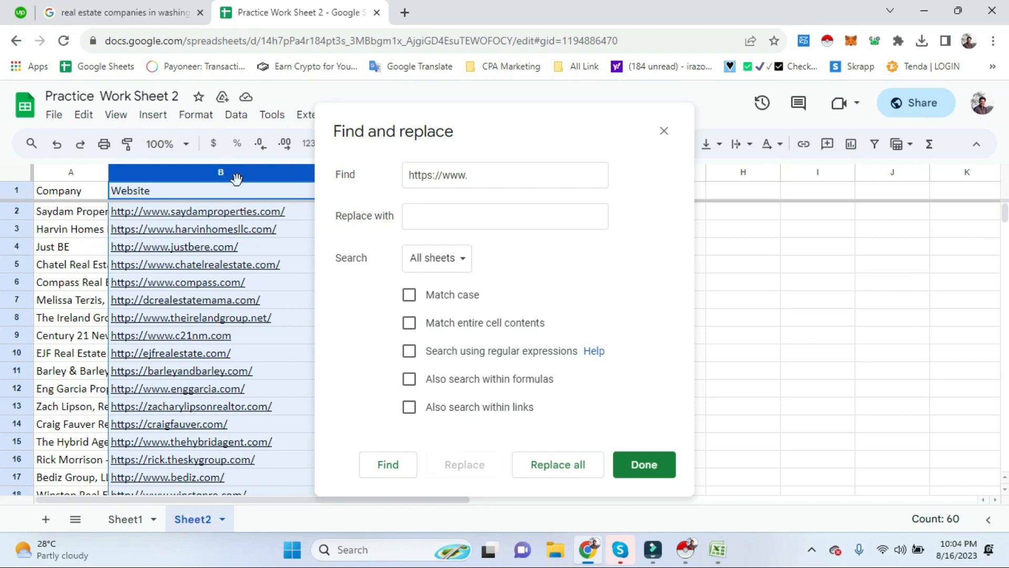
pyautogui.click(496, 175)
pyautogui.press('BackSpace')
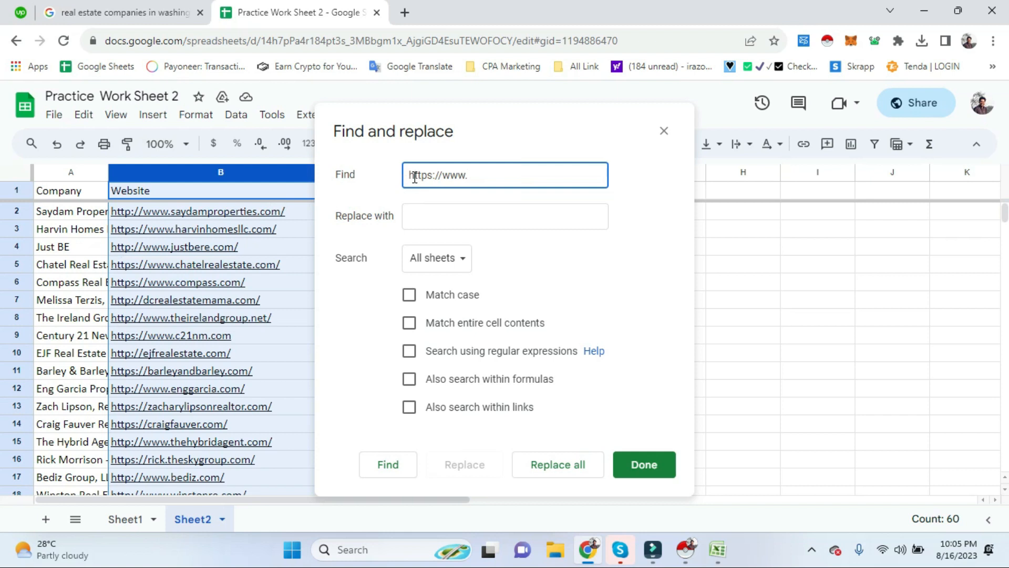
pyautogui.moveTo(412, 174); pyautogui.dragTo(436, 174)
pyautogui.click(432, 173)
pyautogui.click(436, 176)
pyautogui.moveTo(441, 175); pyautogui.dragTo(399, 172)
pyautogui.click(511, 171)
pyautogui.click(382, 173)
pyautogui.click(558, 465)
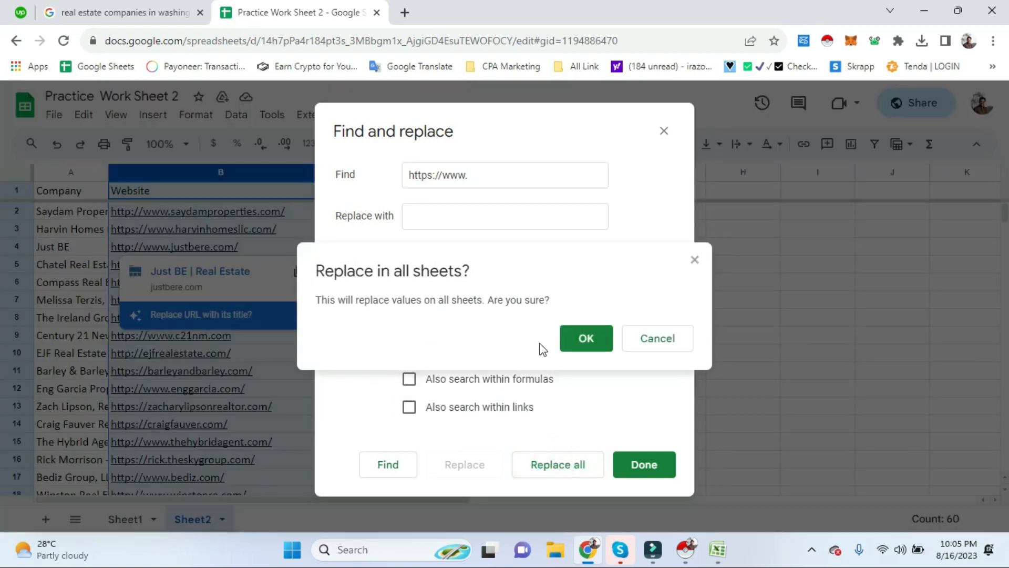
pyautogui.click(578, 339)
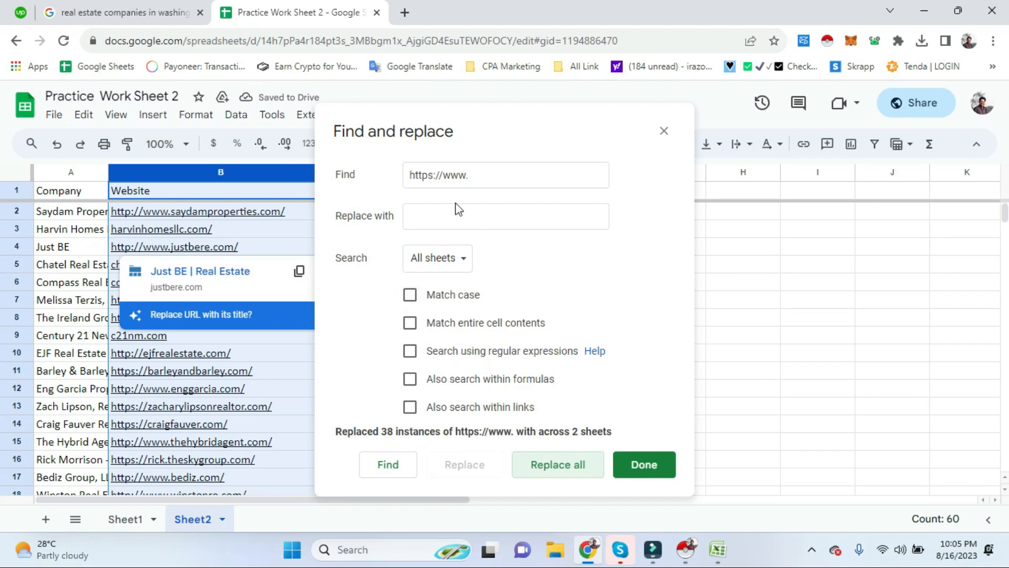
pyautogui.click(377, 213)
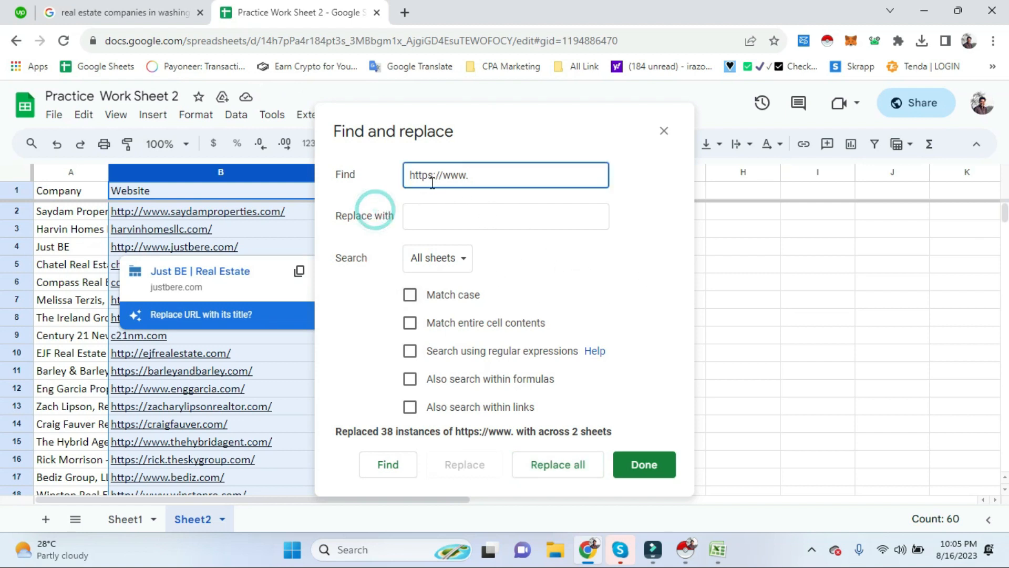
pyautogui.moveTo(433, 180); pyautogui.dragTo(428, 179)
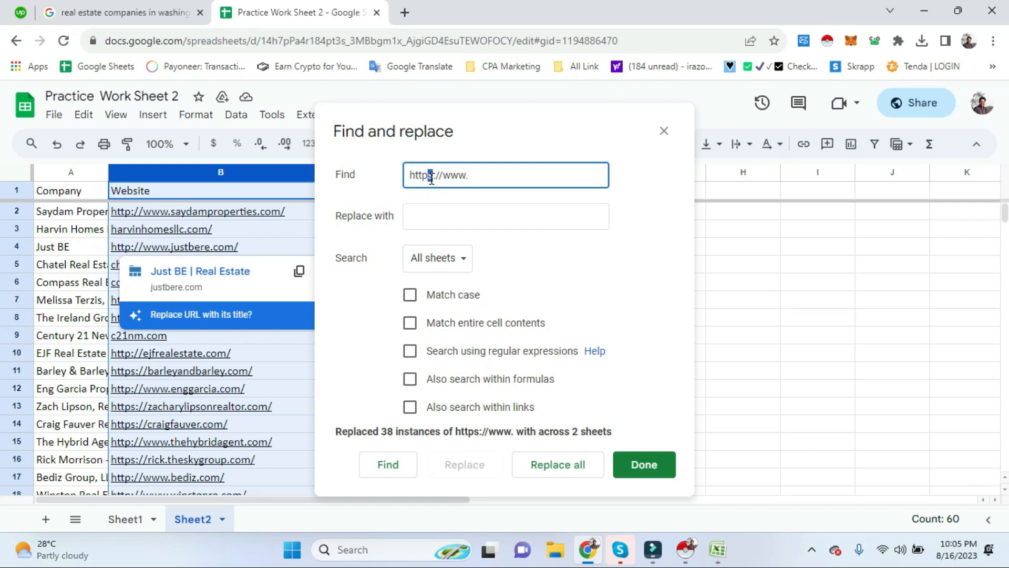
pyautogui.click(433, 180)
pyautogui.press('BackSpace')
pyautogui.click(555, 465)
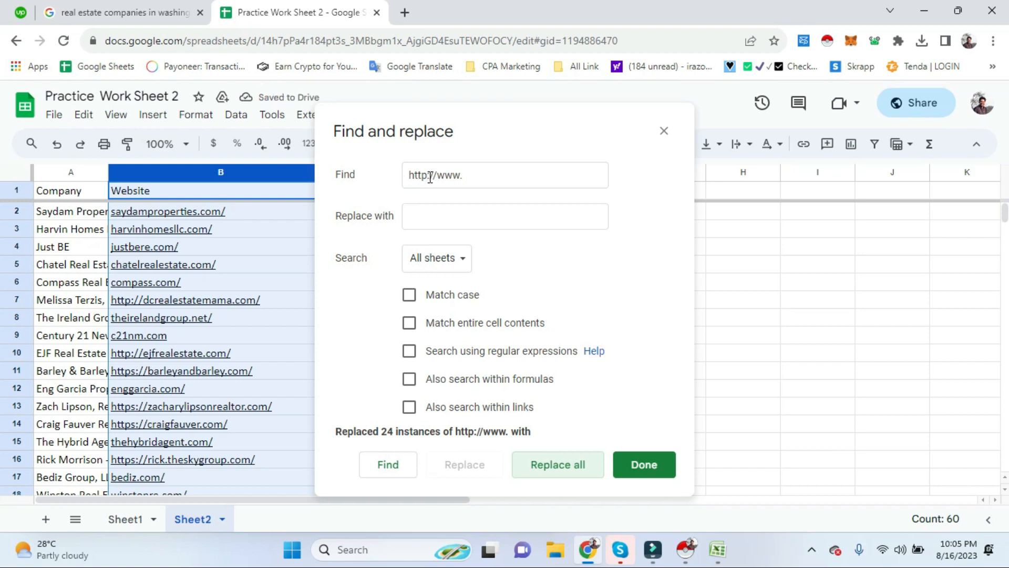
pyautogui.moveTo(438, 175); pyautogui.dragTo(494, 174)
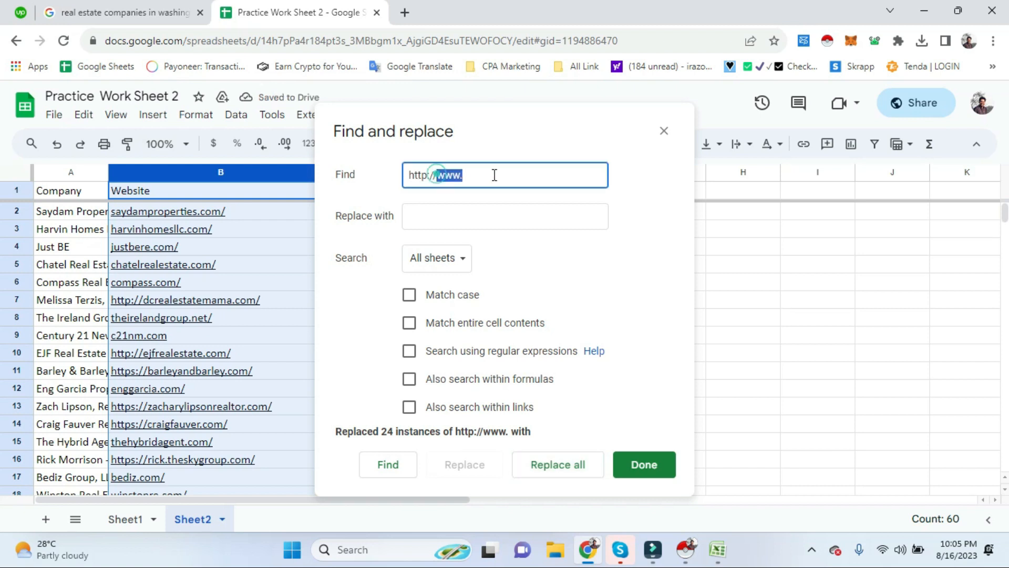
pyautogui.click(467, 177)
pyautogui.moveTo(470, 175); pyautogui.dragTo(442, 171)
pyautogui.press('BackSpace')
pyautogui.click(469, 175)
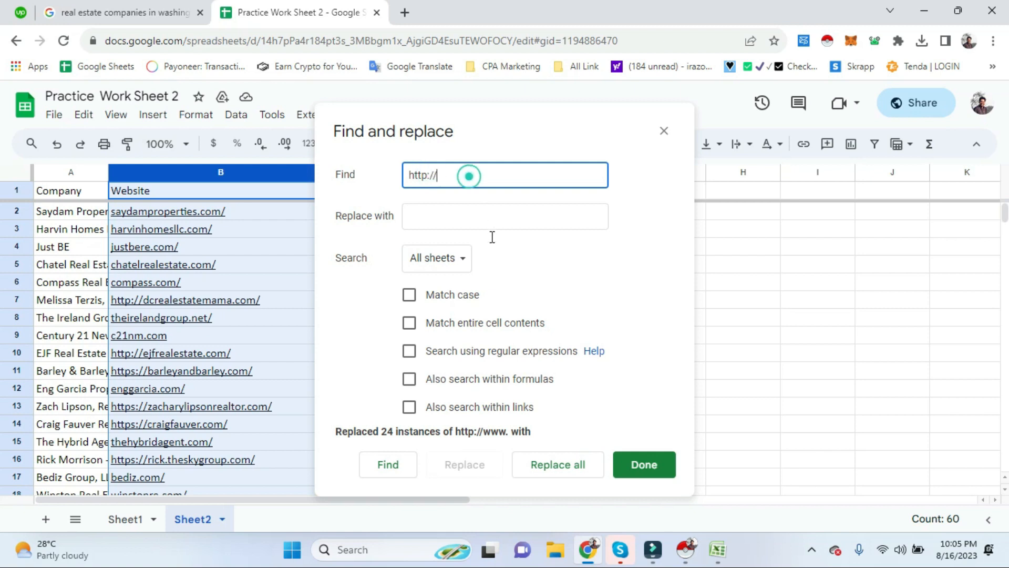
pyautogui.click(558, 475)
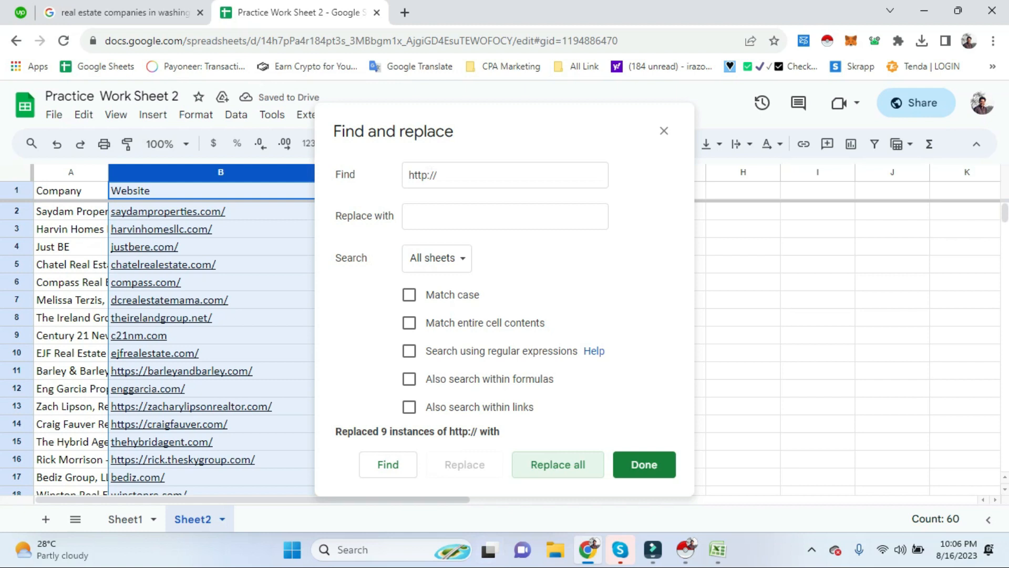
pyautogui.click(429, 175)
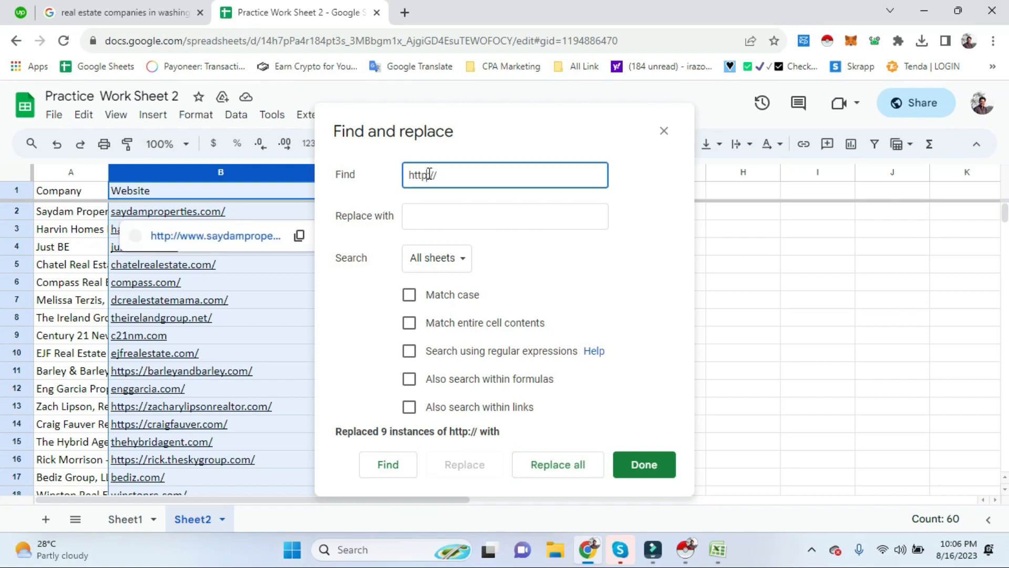
pyautogui.write('s')
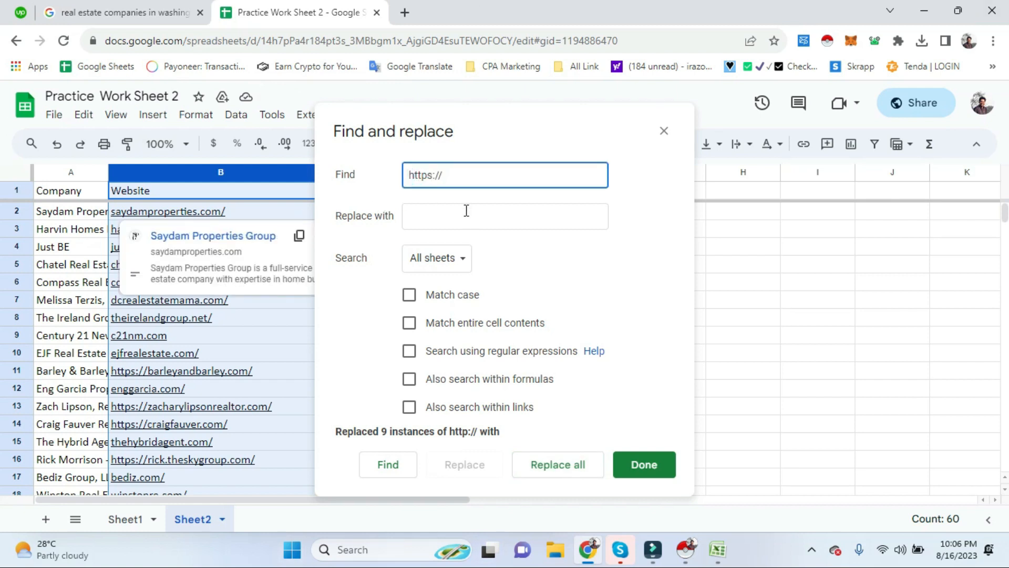
pyautogui.click(384, 172)
pyautogui.doubleClick(473, 173)
pyautogui.click(474, 172)
pyautogui.click(568, 468)
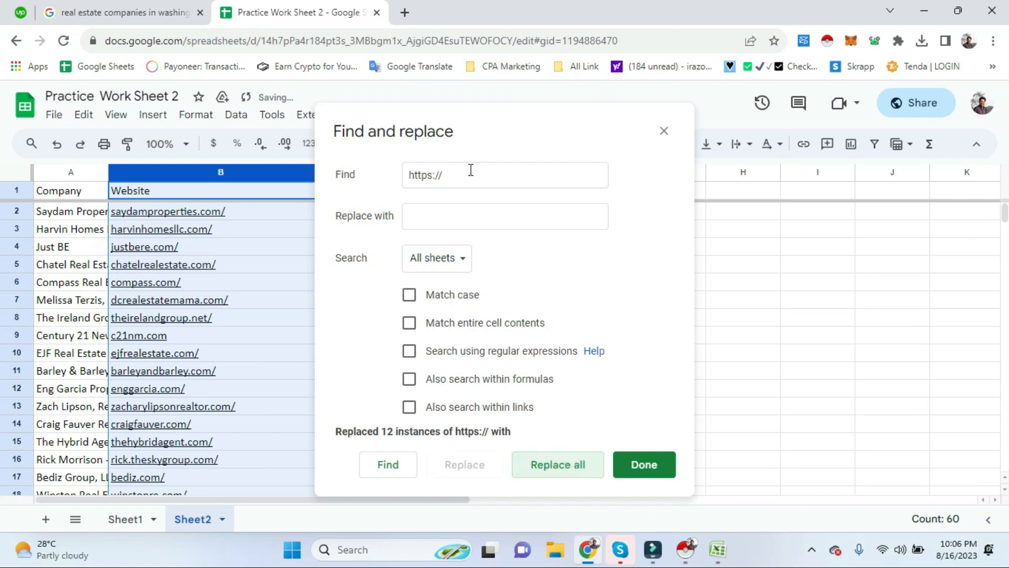
# - Reduce the search text to "/", replace every match in all sheets with nothing, and close Find and replace
pyautogui.click(440, 175)
pyautogui.moveTo(410, 175); pyautogui.dragTo(436, 173)
pyautogui.press('BackSpace')
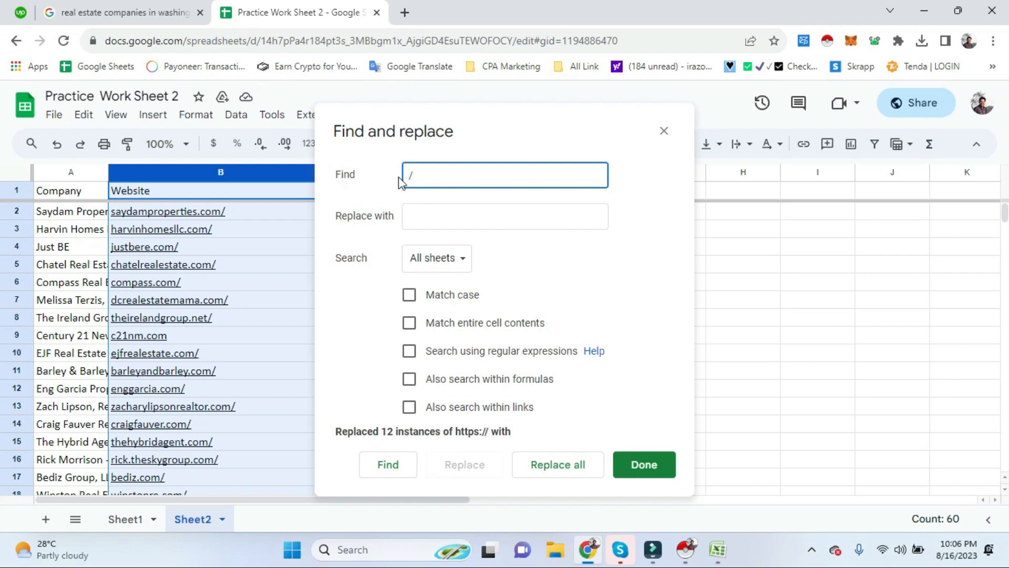
pyautogui.click(542, 471)
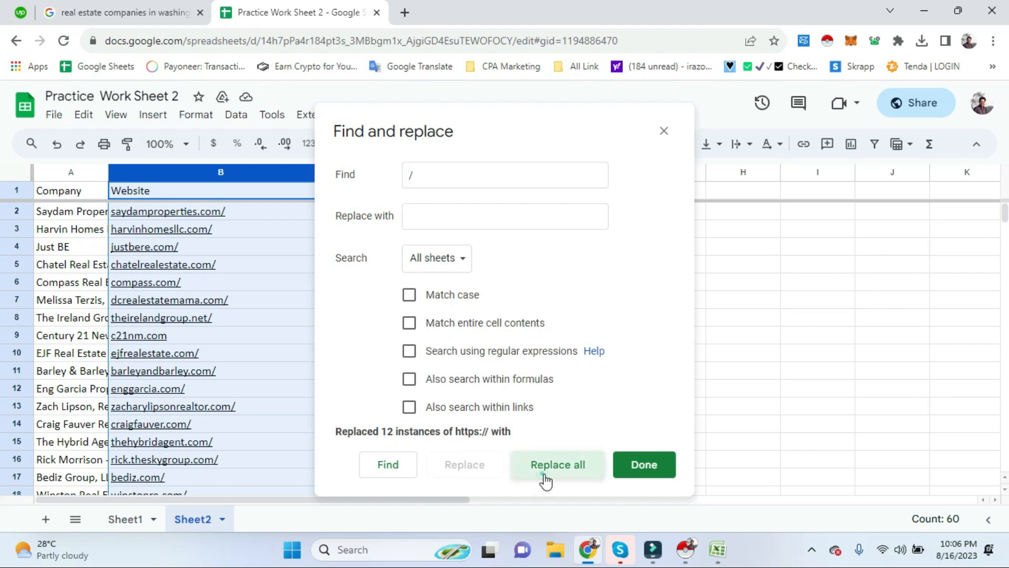
pyautogui.click(638, 465)
pyautogui.click(583, 297)
# - Look through the cleaned domains in the Website column, with the whole column selected
pyautogui.scroll(-15, 347, 299)
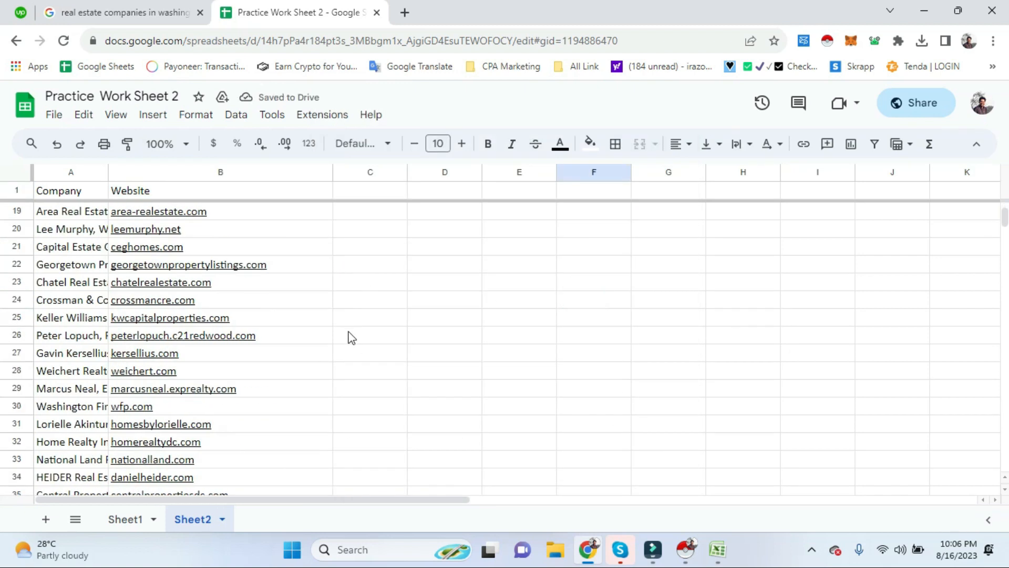
pyautogui.scroll(-5, 355, 347)
pyautogui.scroll(20, 344, 336)
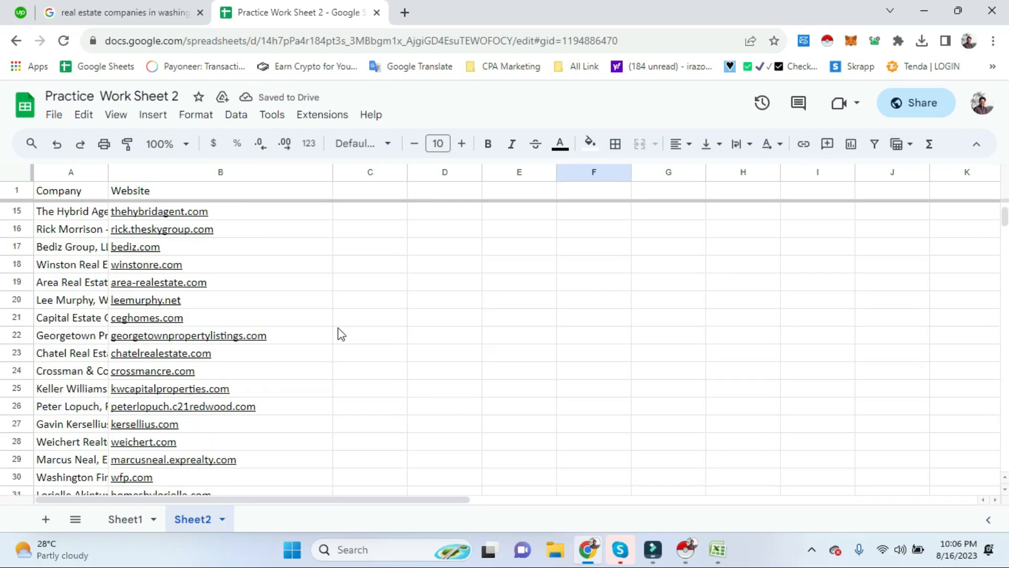
pyautogui.click(452, 244)
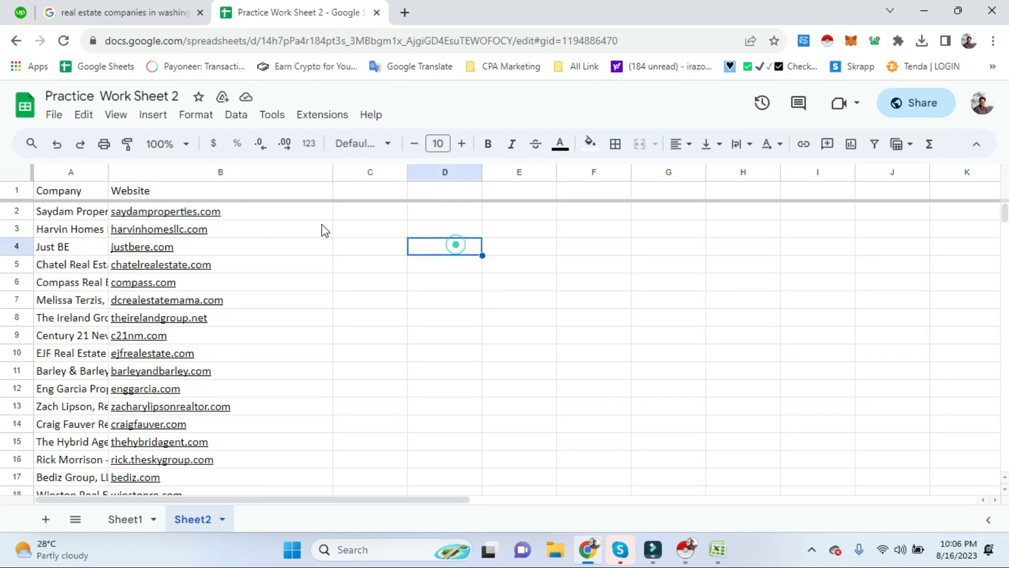
pyautogui.click(268, 168)
pyautogui.scroll(-13, 392, 371)
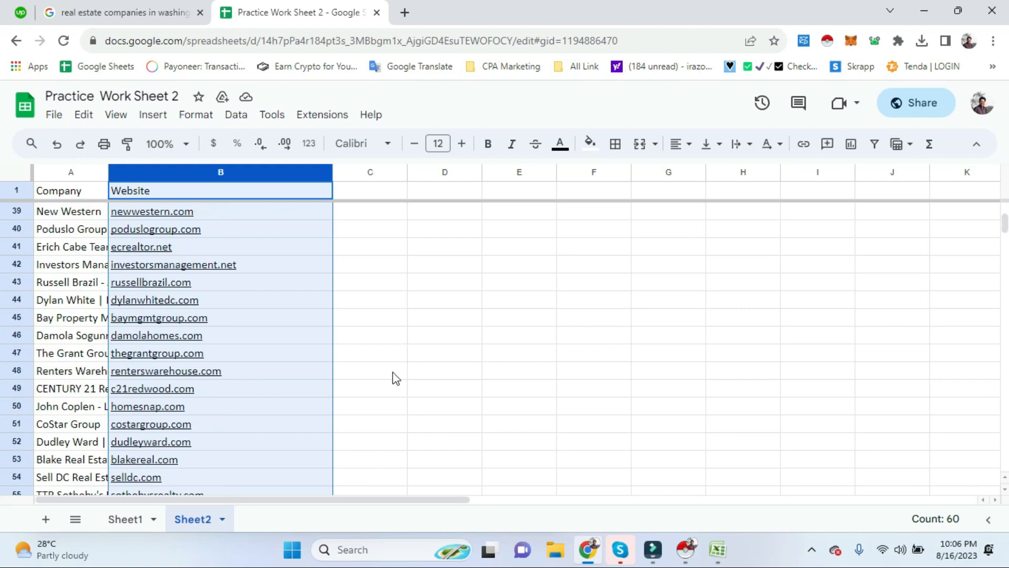